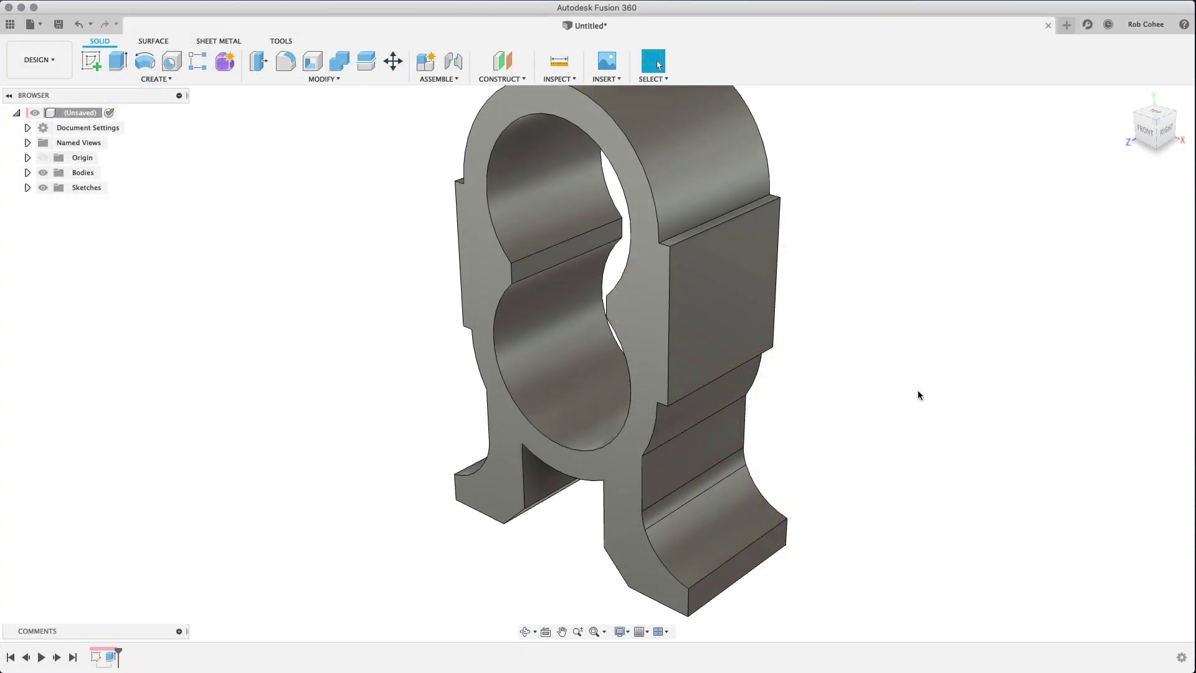
# Create a new sketch on the housing's front face and start projecting geometry into it.
pyautogui.rightClick(622, 465)
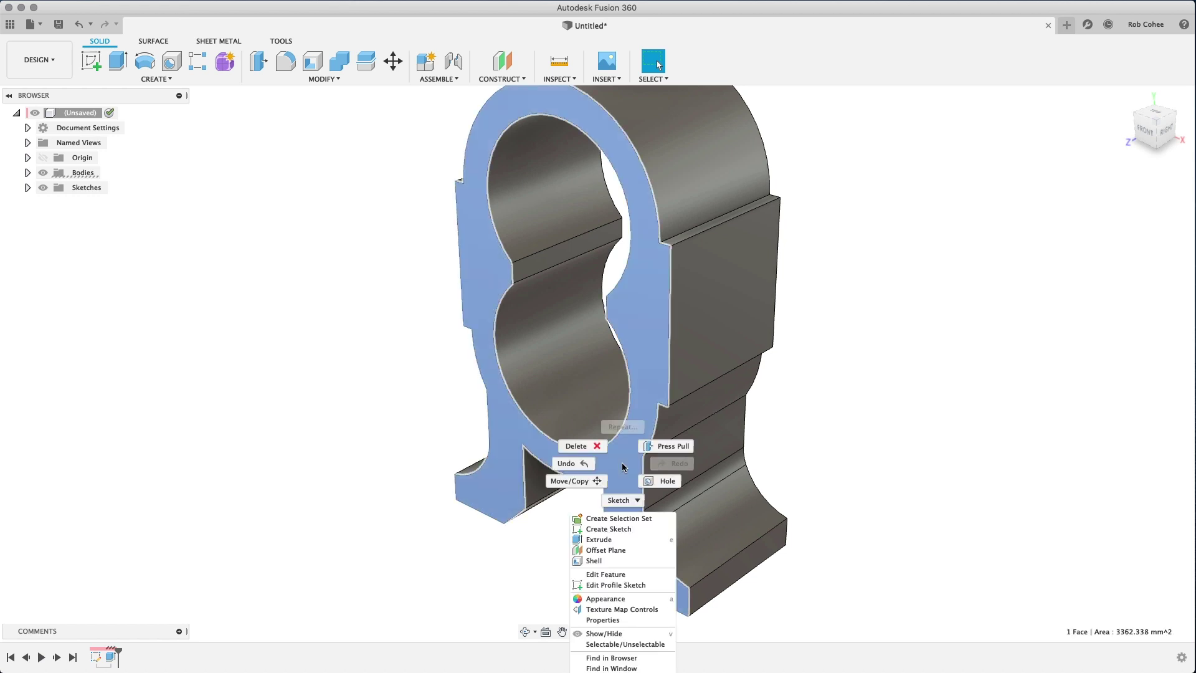
pyautogui.click(608, 528)
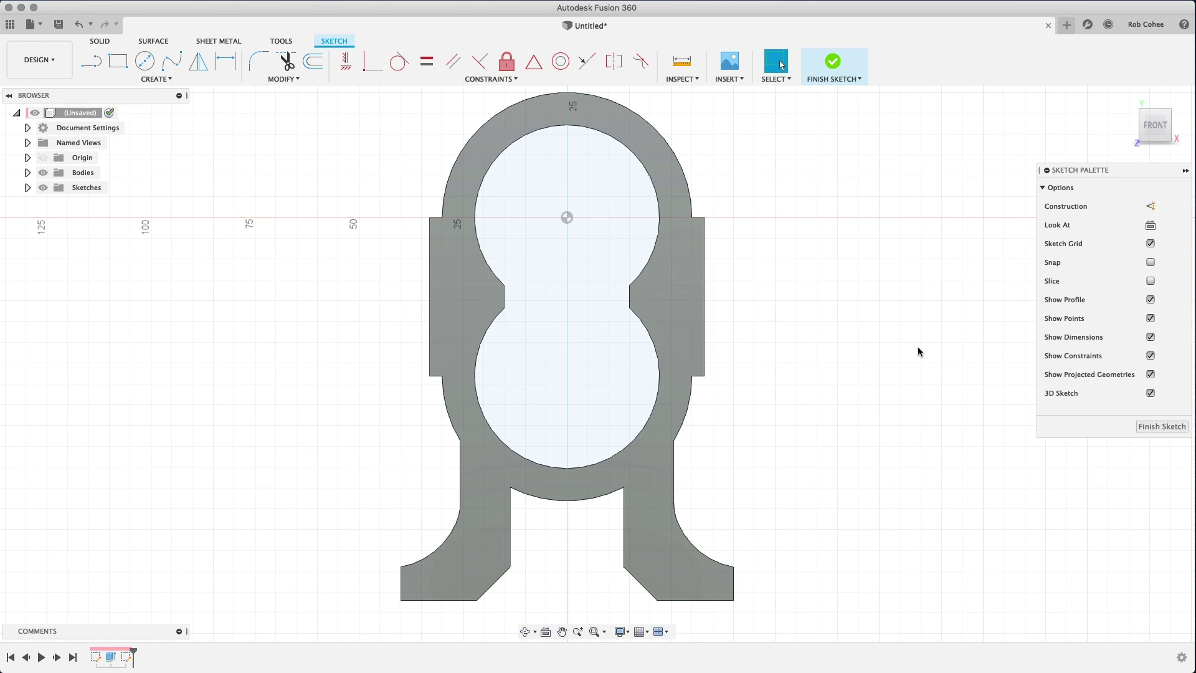
pyautogui.rightClick(839, 251)
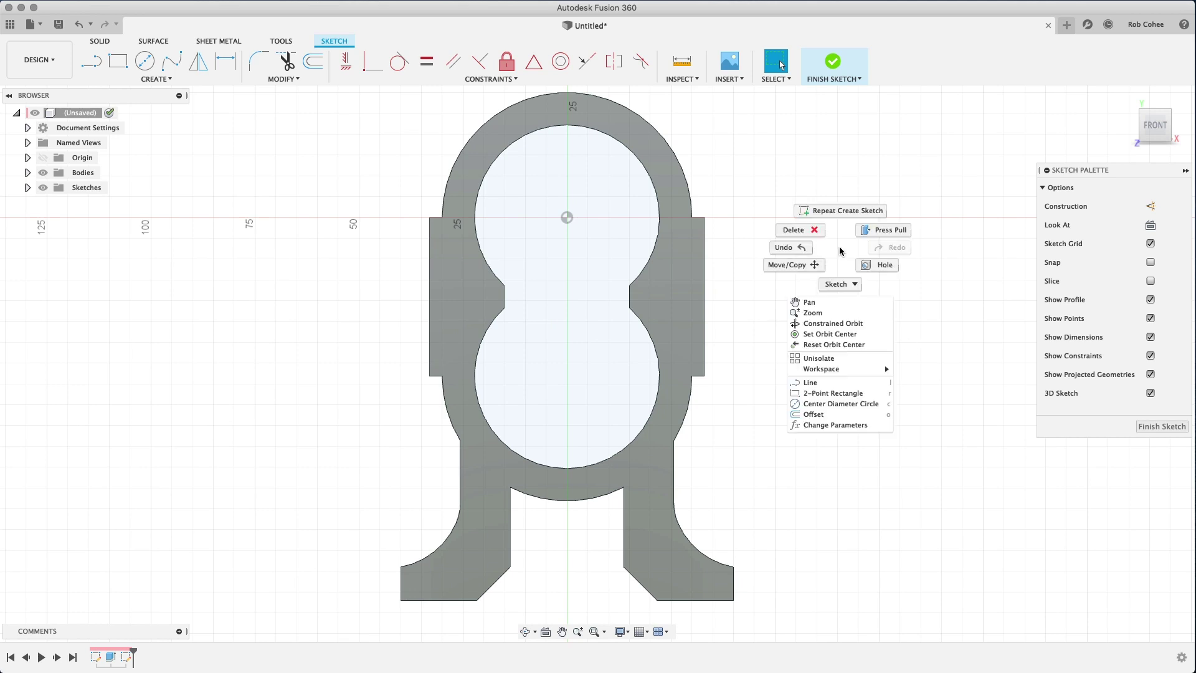
pyautogui.click(844, 283)
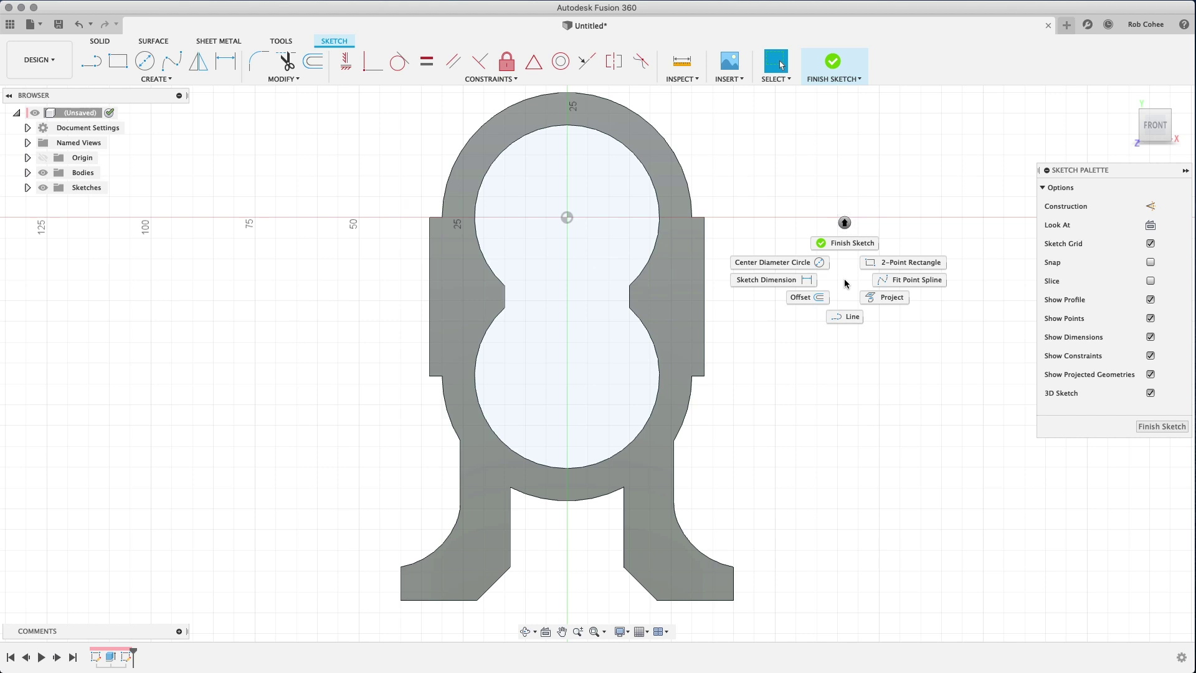
pyautogui.click(865, 298)
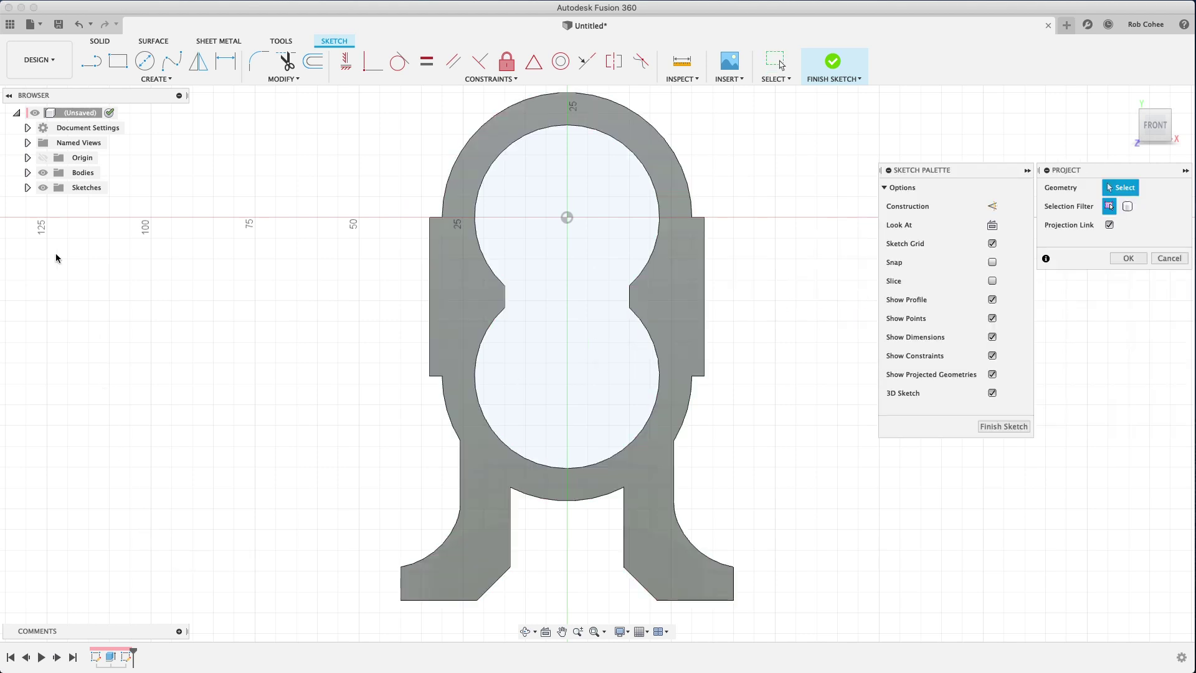
# Show Sketch1, hide the body, and project the outer arc and leg edges.
pyautogui.click(28, 188)
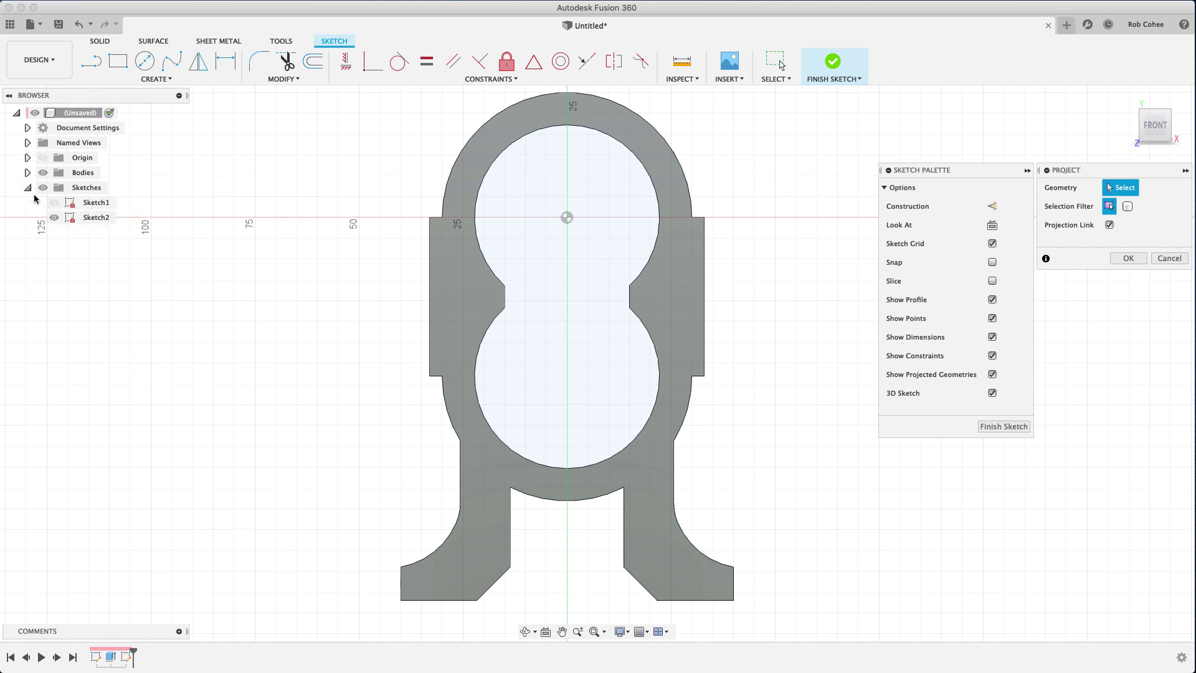
pyautogui.click(55, 203)
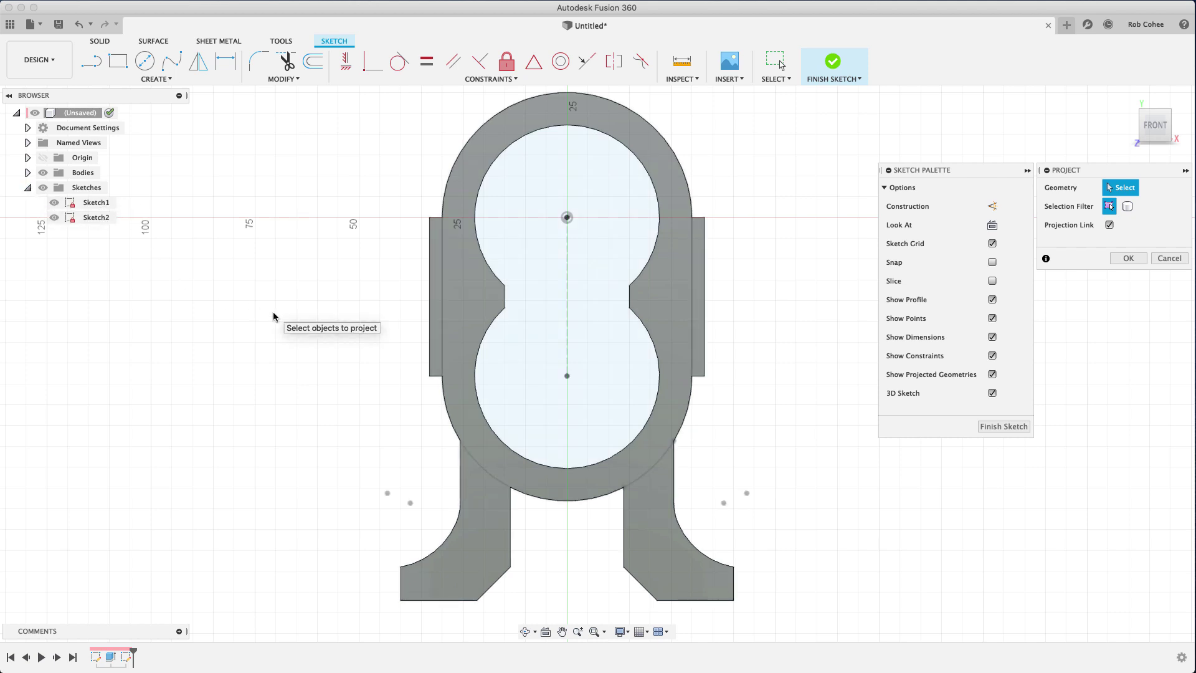
pyautogui.click(41, 174)
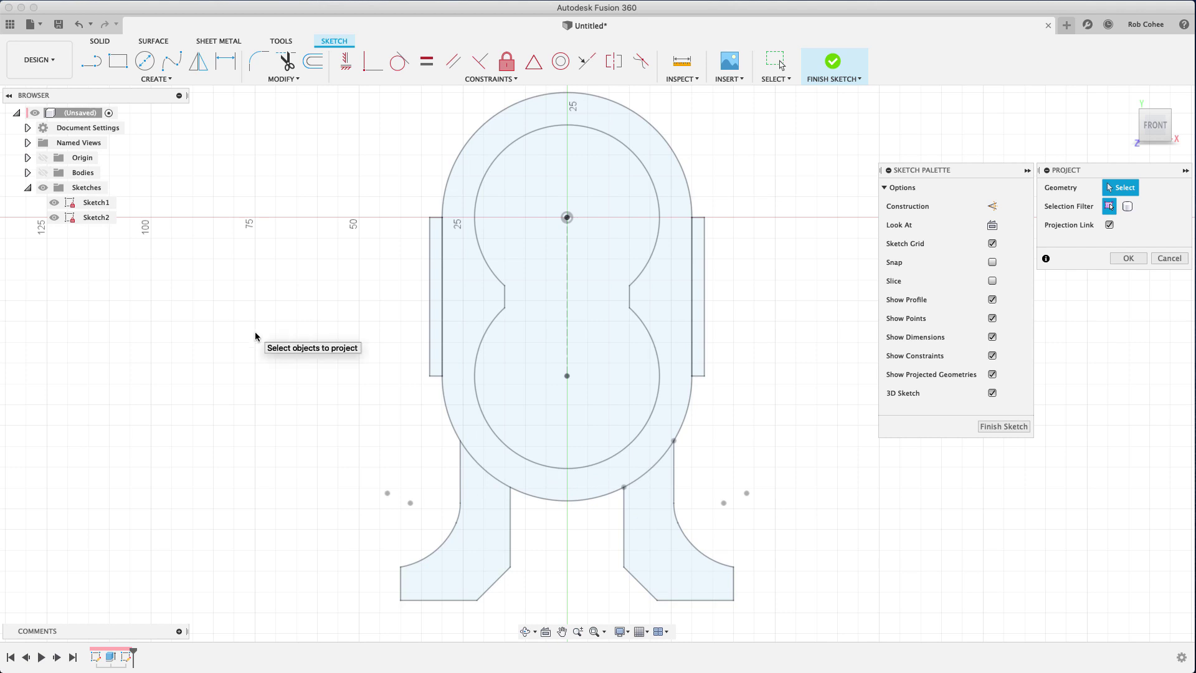
pyautogui.click(483, 464)
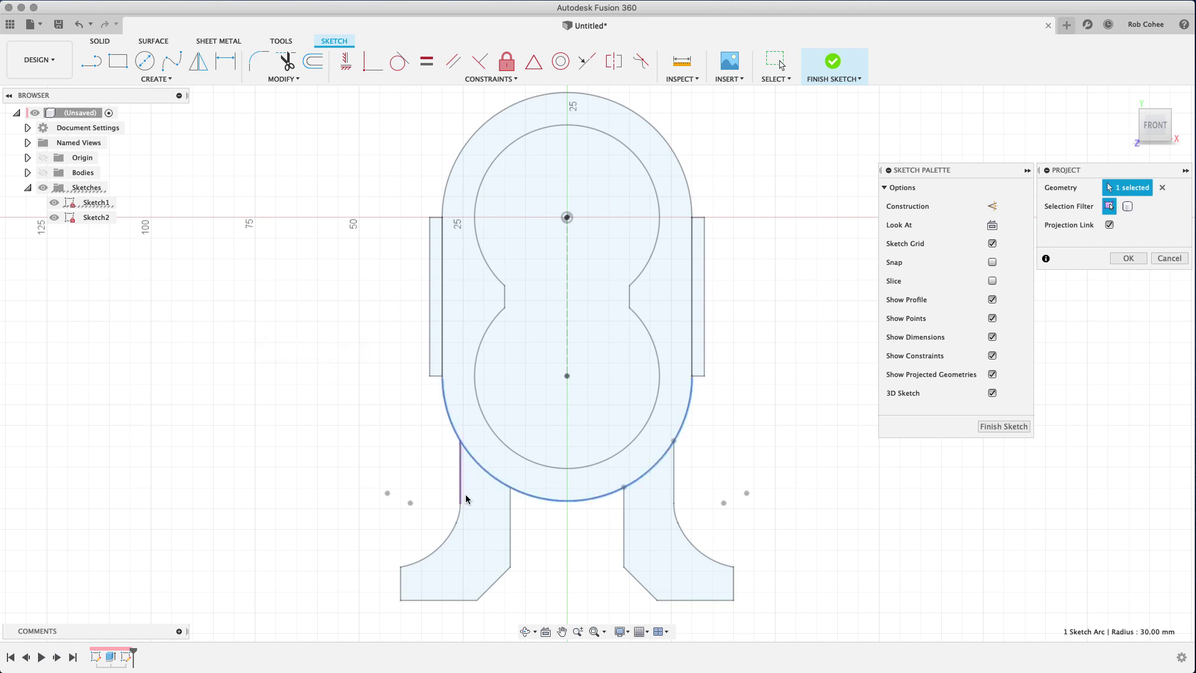
pyautogui.click(510, 516)
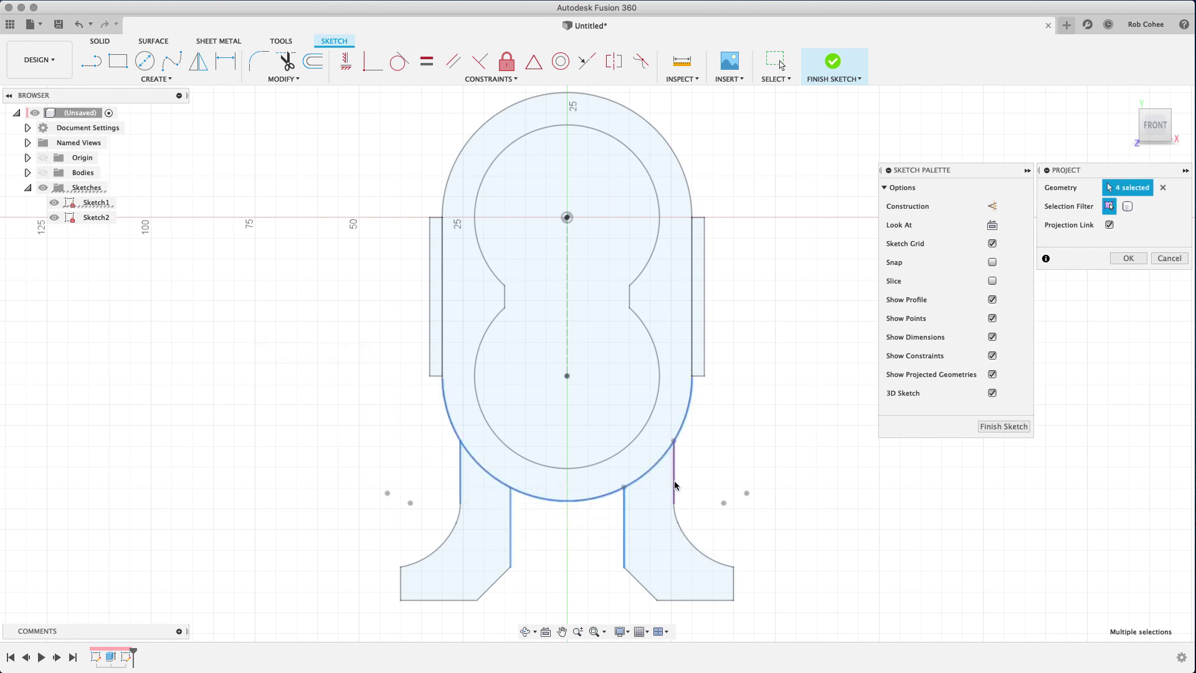
pyautogui.click(1128, 258)
# Draw a horizontal line across the legs, make it tangent to the outer arc, and finish the sketch.
pyautogui.click(92, 61)
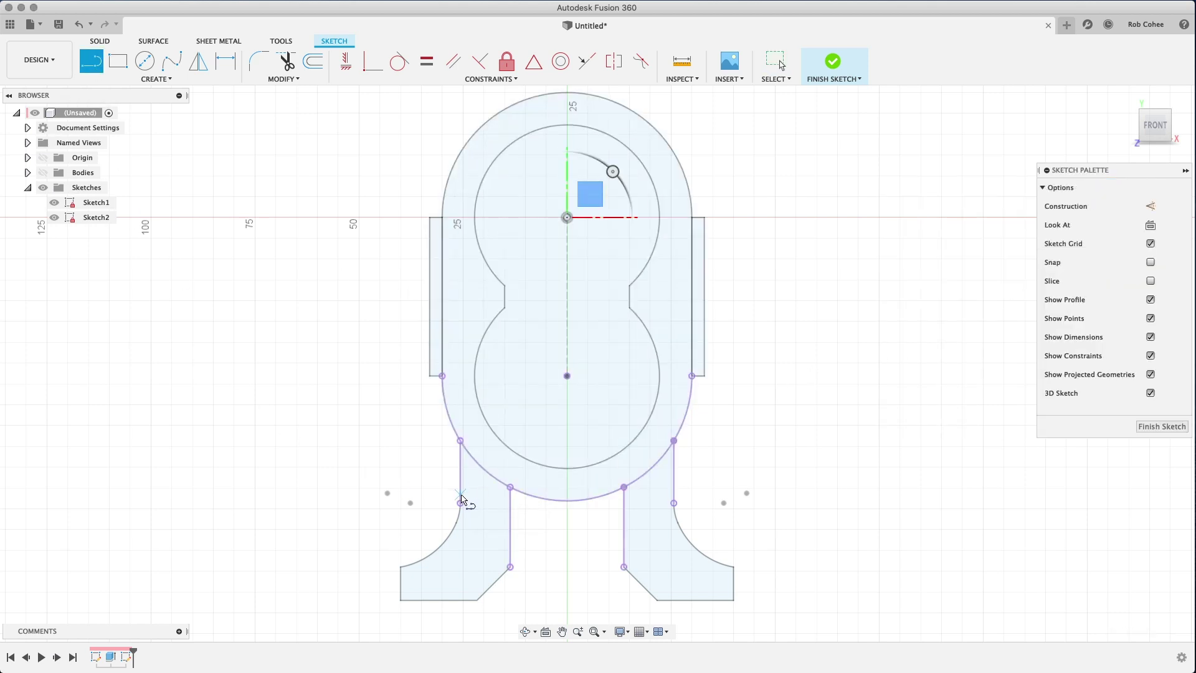
pyautogui.click(460, 494)
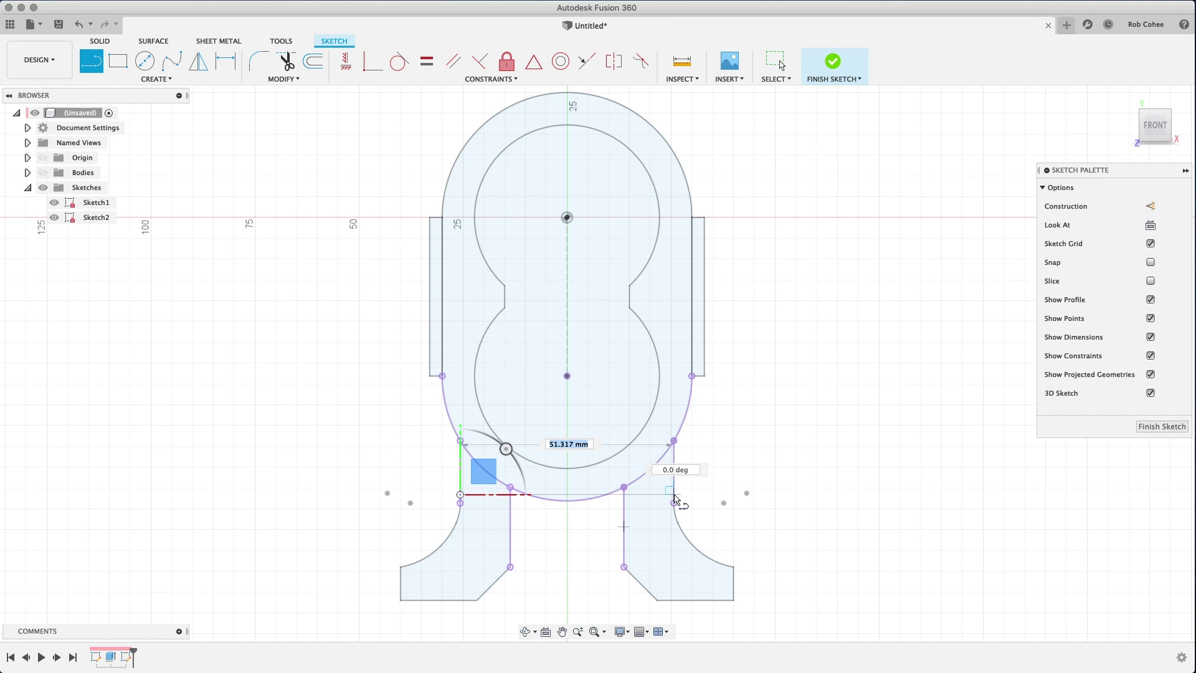
pyautogui.click(674, 495)
pyautogui.scroll(2, 686, 454)
pyautogui.scroll(3, 735, 430)
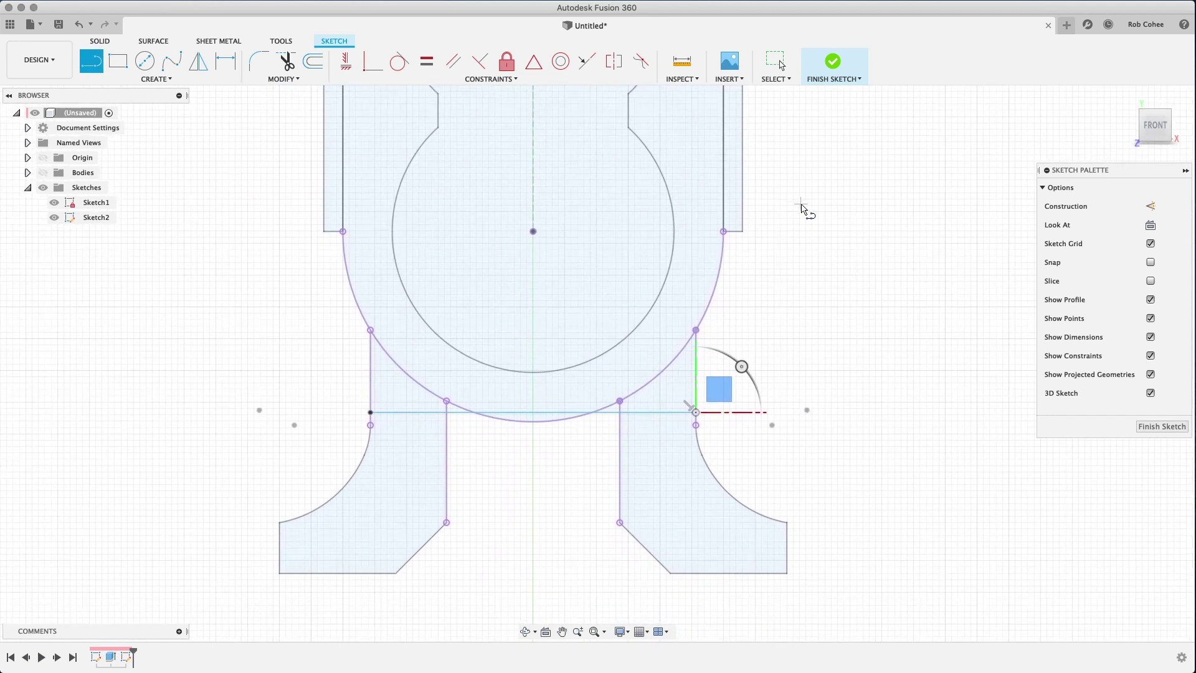
pyautogui.rightClick(801, 207)
pyautogui.click(755, 188)
pyautogui.click(400, 61)
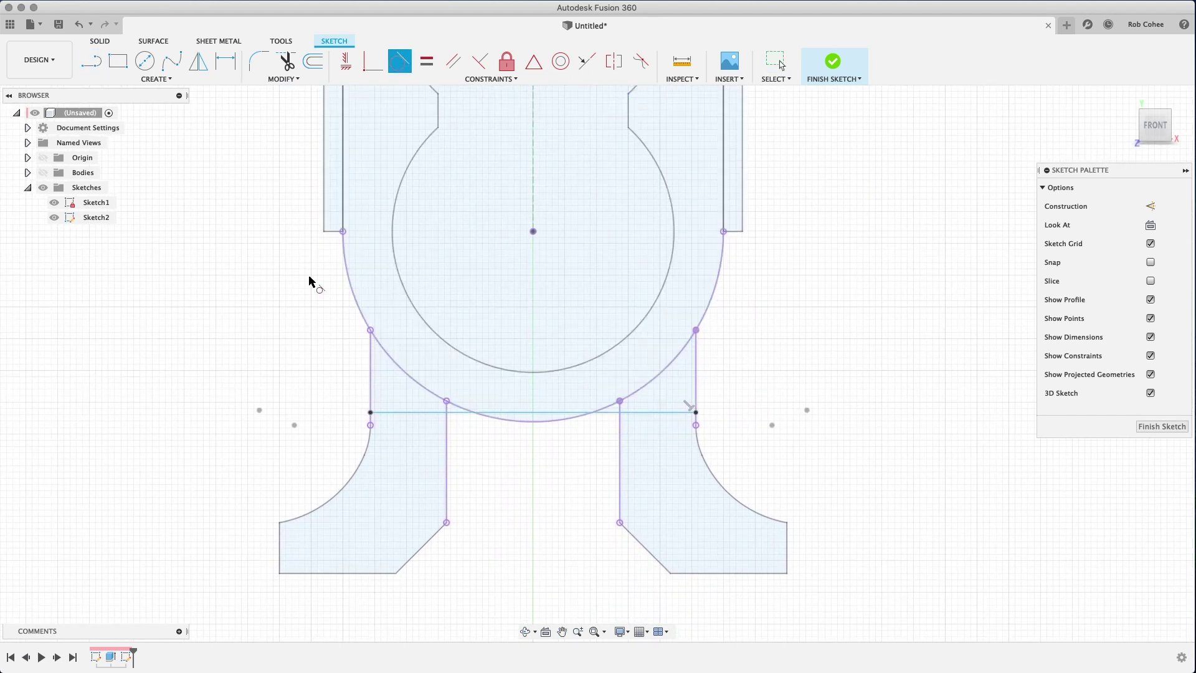
pyautogui.click(499, 411)
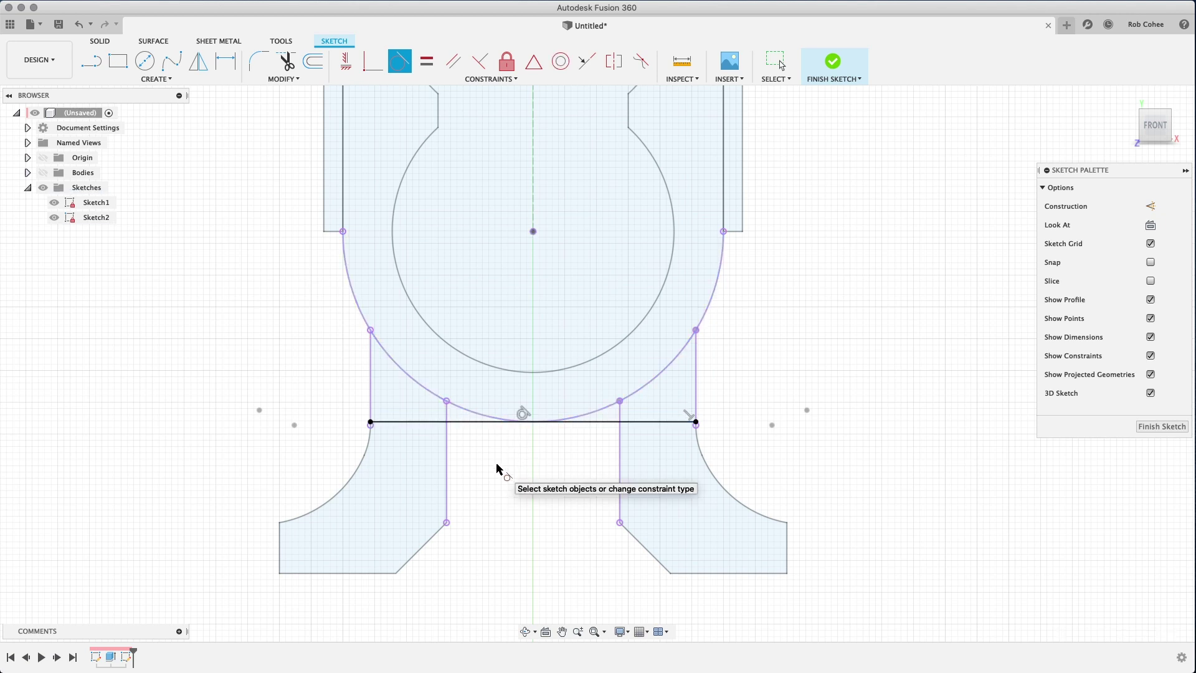
pyautogui.click(833, 62)
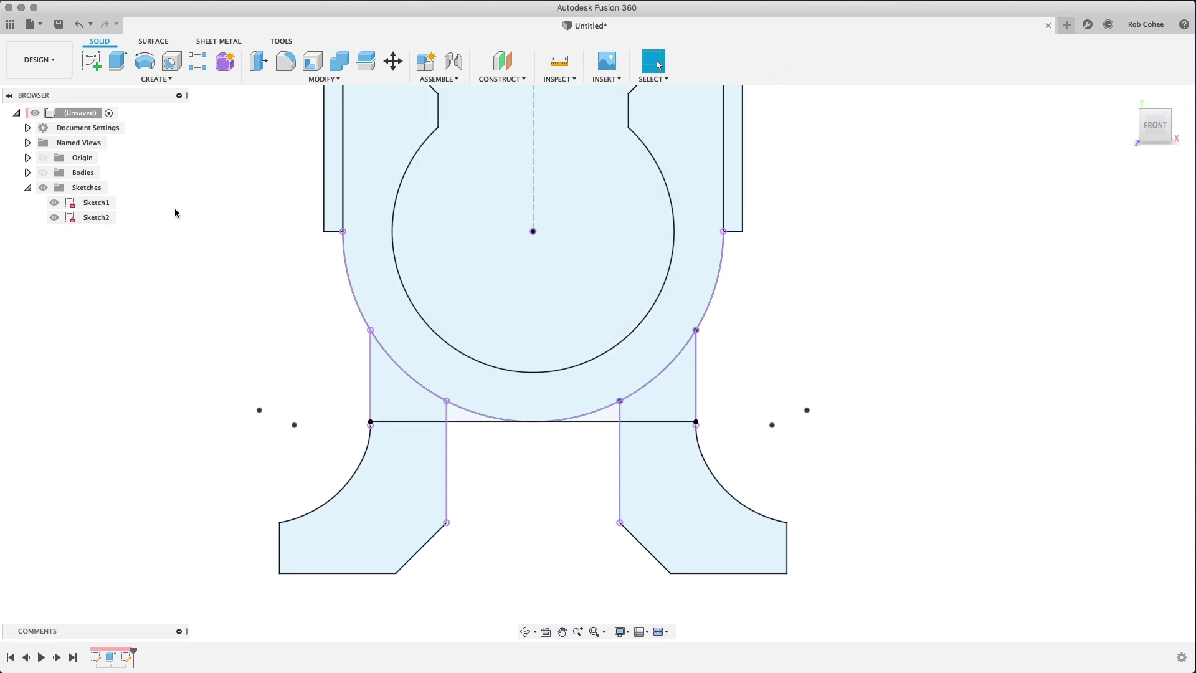
# Extrude-cut both leg-top profiles of Sketch2 into the body as shallow 2 mm pockets.
pyautogui.click(53, 203)
pyautogui.click(43, 173)
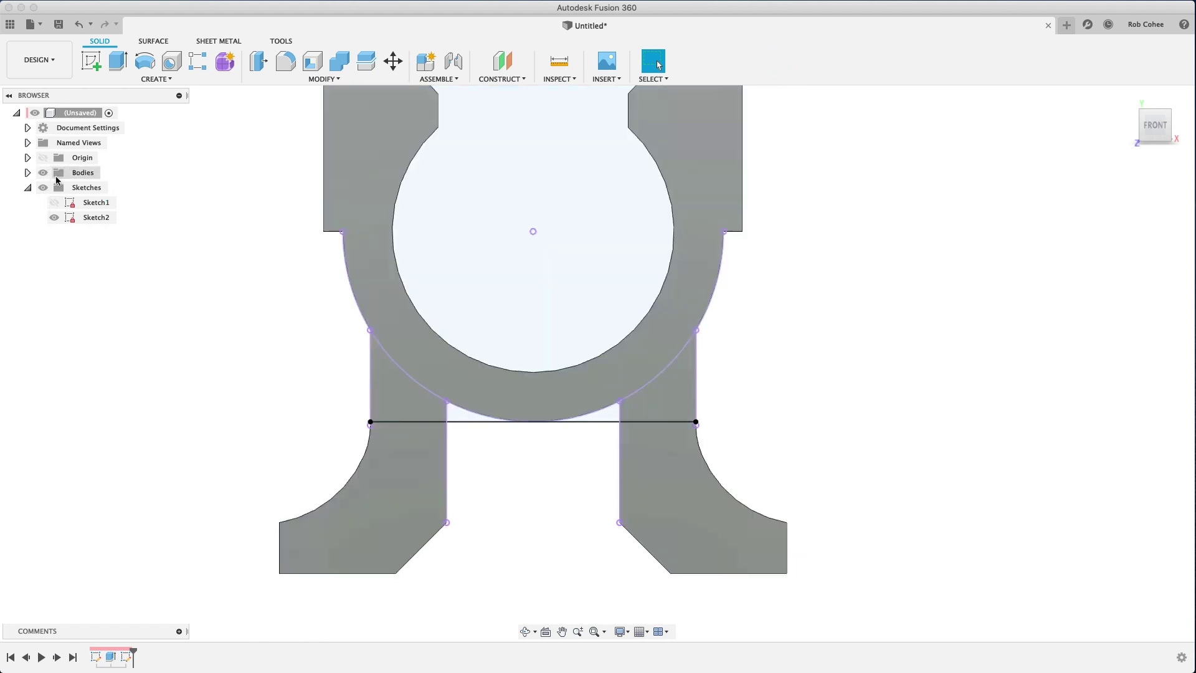
pyautogui.keyDown('shift'); pyautogui.moveTo(211, 267); pyautogui.dragTo(192, 280, button='middle'); pyautogui.keyUp('shift')
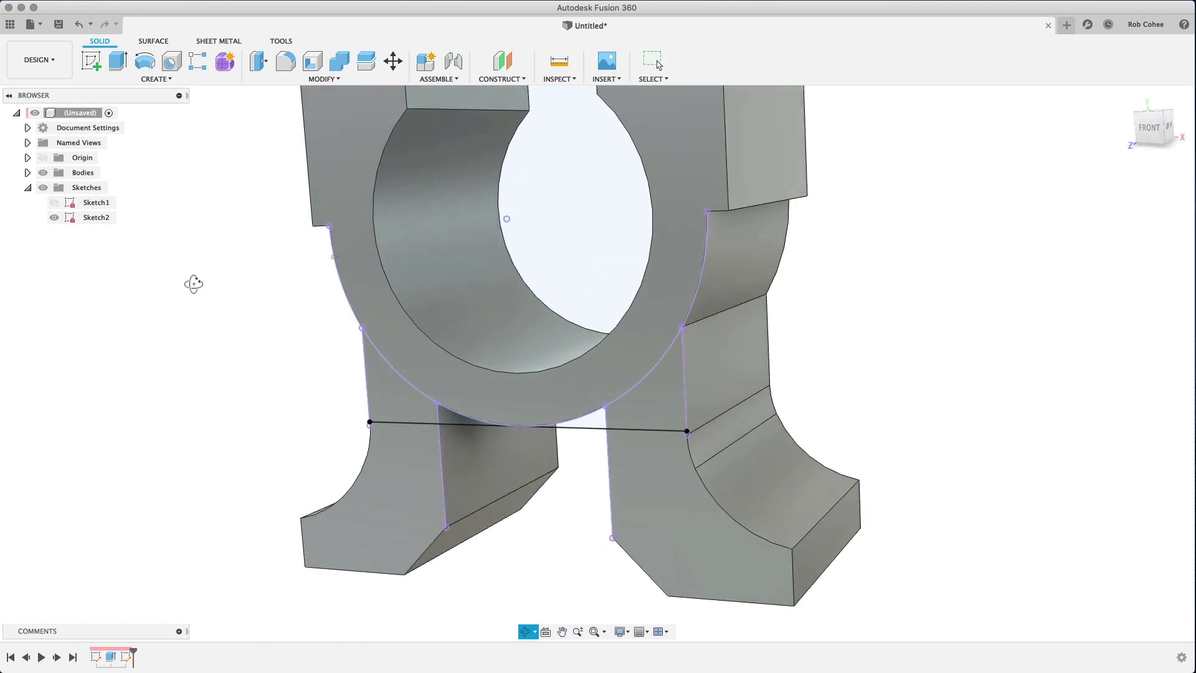
pyautogui.press('e')
pyautogui.click(387, 398)
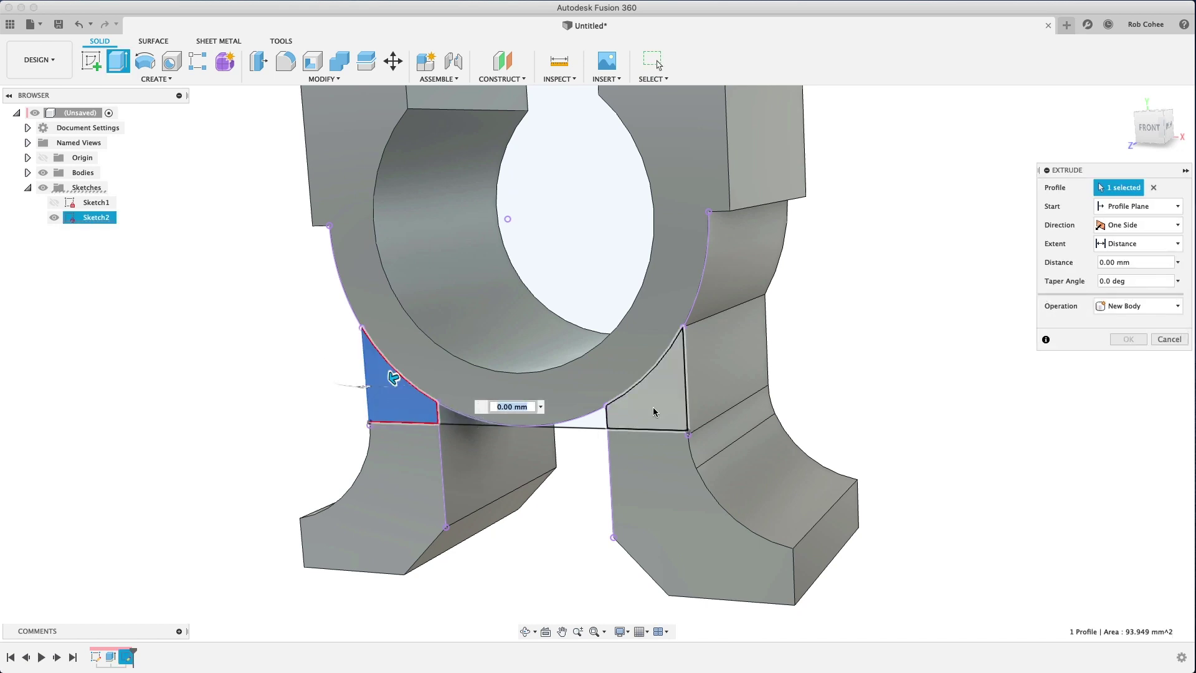
pyautogui.click(661, 408)
pyautogui.moveTo(635, 389)
pyautogui.mouseDown()
pyautogui.moveTo(656, 384)
pyautogui.moveTo(533, 472)
pyautogui.mouseUp()
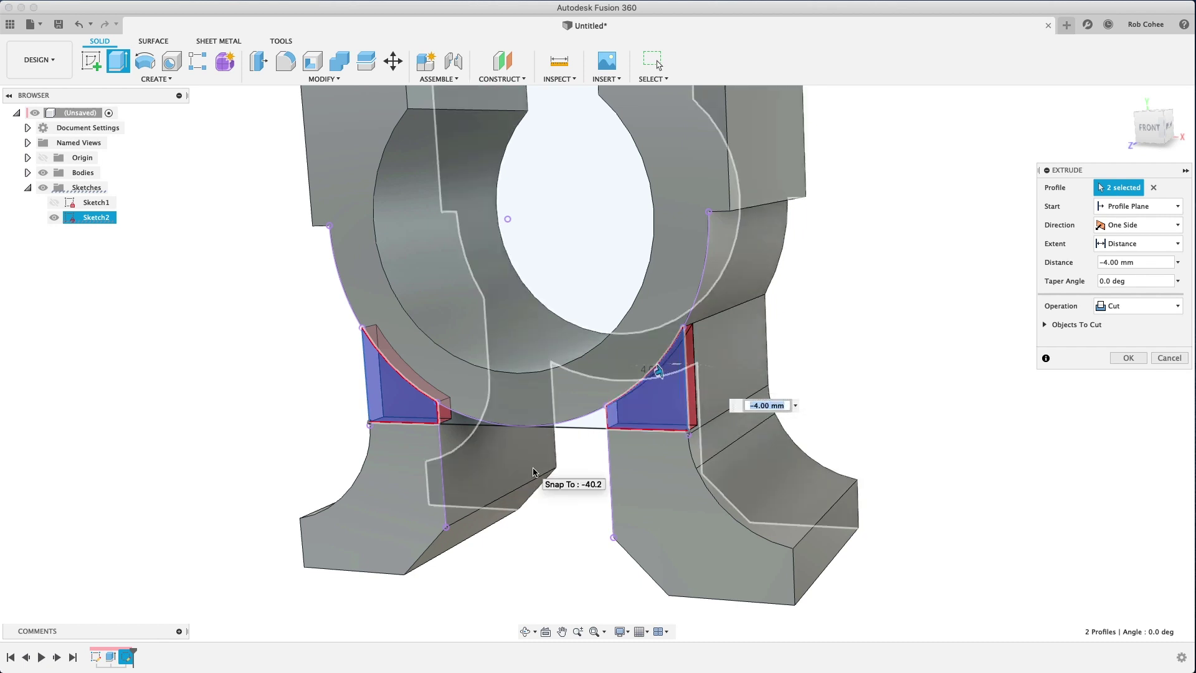
pyautogui.keyDown('shift'); pyautogui.moveTo(533, 472); pyautogui.dragTo(526, 494, button='middle'); pyautogui.keyUp('shift')
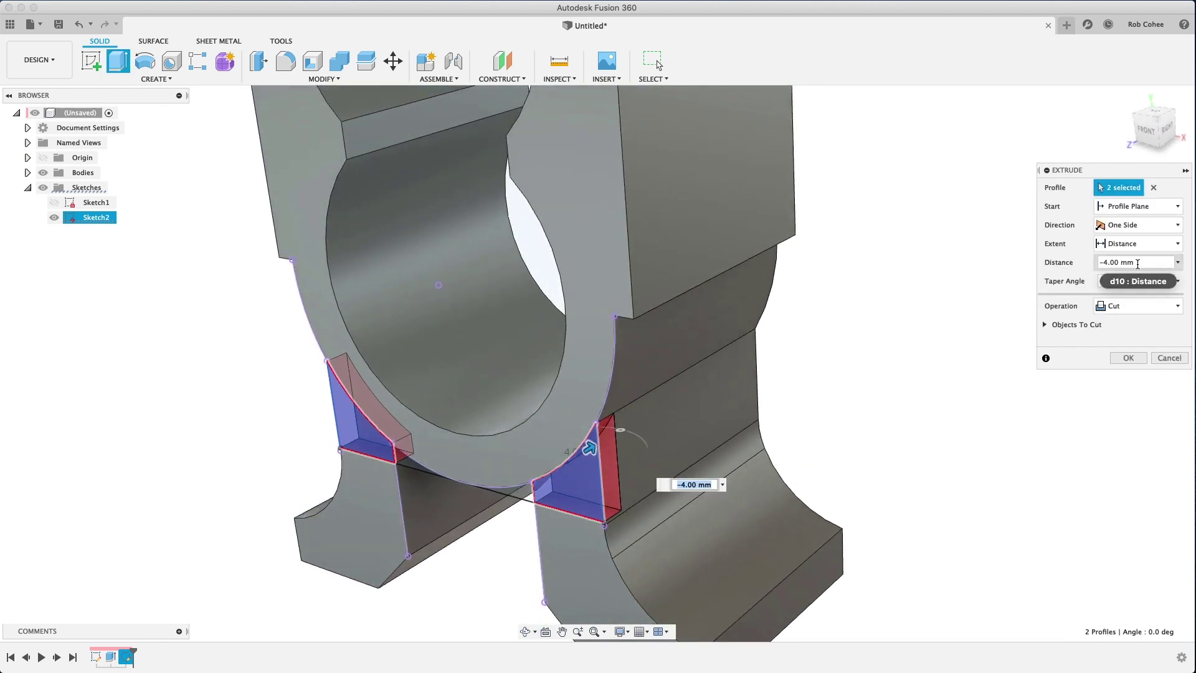
pyautogui.click(1137, 263)
pyautogui.write('1')
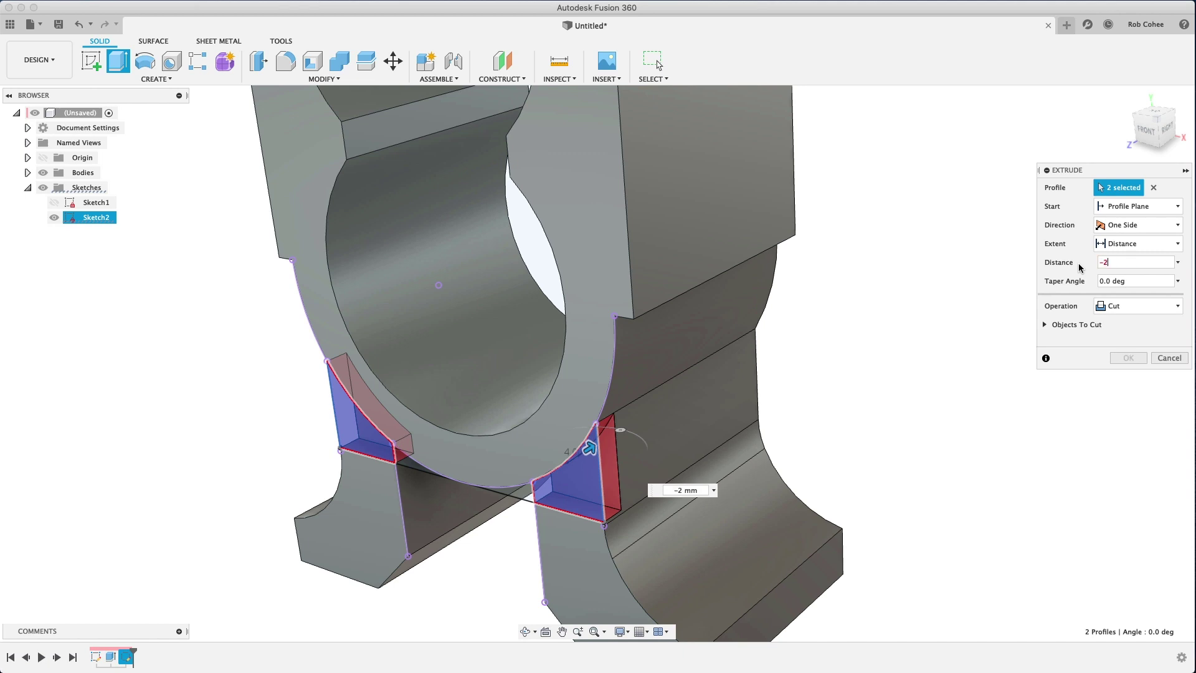
pyautogui.click(1127, 357)
pyautogui.moveTo(979, 418)
pyautogui.keyDown('shift'); pyautogui.mouseDown(button='middle')
pyautogui.moveTo(929, 395)
pyautogui.moveTo(939, 347)
pyautogui.moveTo(926, 323)
pyautogui.moveTo(876, 344)
pyautogui.moveTo(891, 351)
pyautogui.moveTo(485, 453)
pyautogui.mouseUp(button='middle'); pyautogui.keyUp('shift')
# Fillet the left and right pocket inner edges at 2 mm radius, then return to the home view.
pyautogui.click(286, 63)
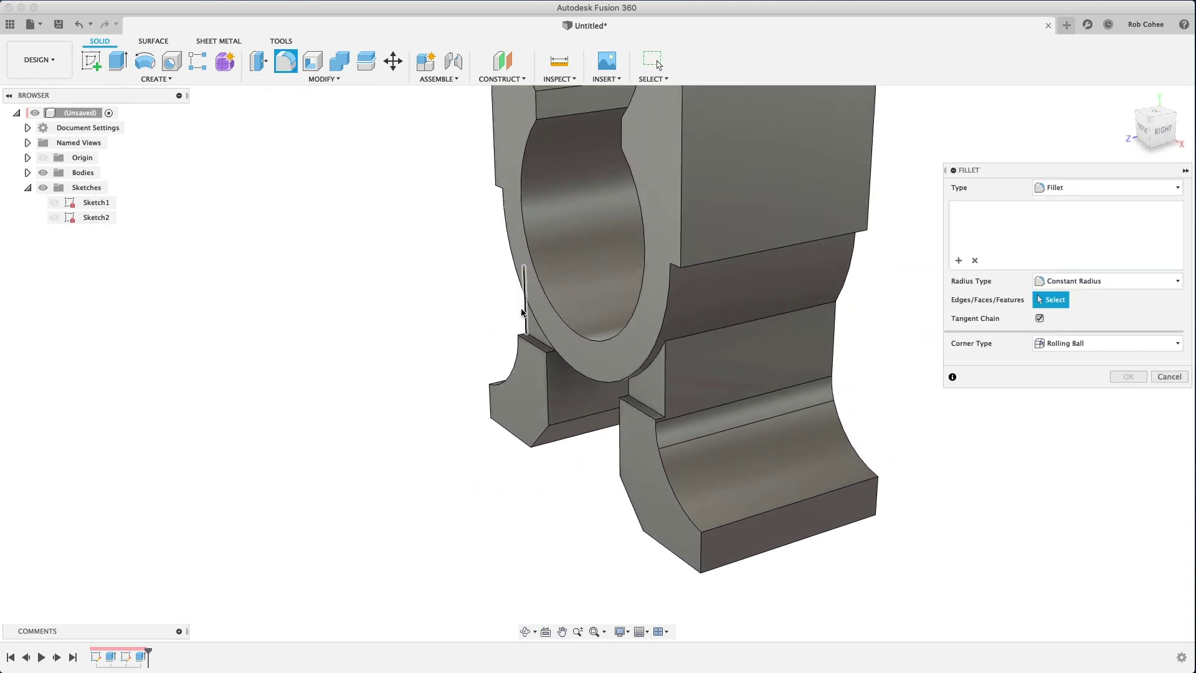
pyautogui.scroll(5, 528, 358)
pyautogui.click(545, 331)
pyautogui.click(726, 445)
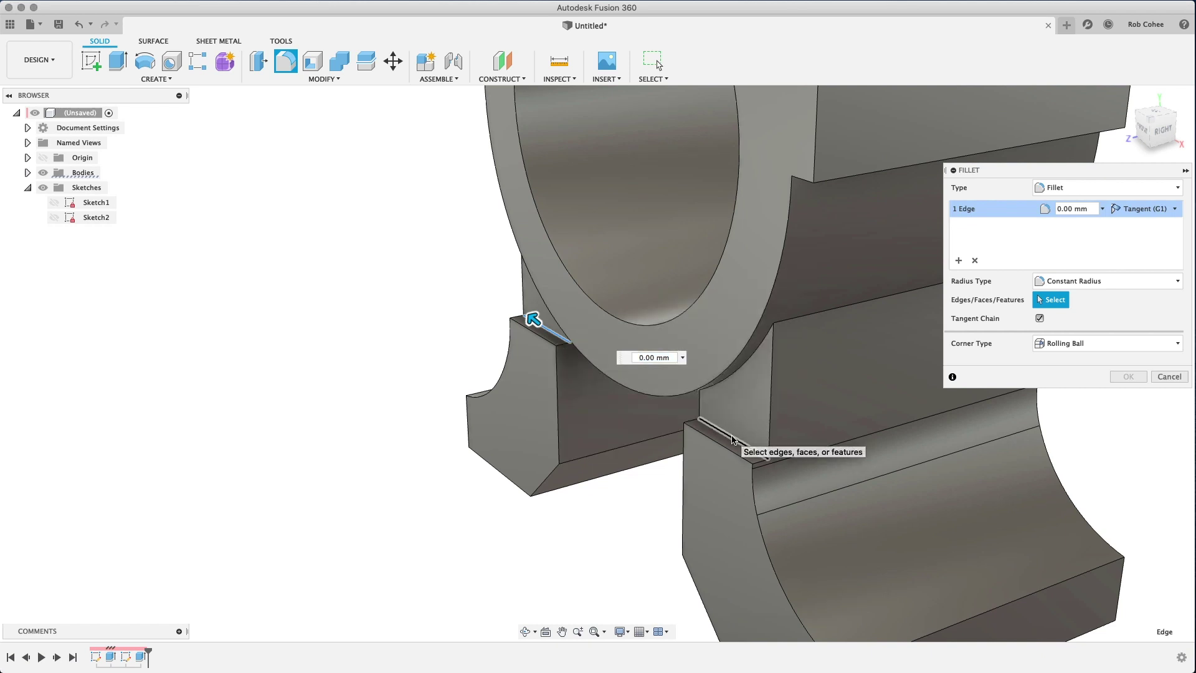
pyautogui.moveTo(716, 414); pyautogui.dragTo(716, 424)
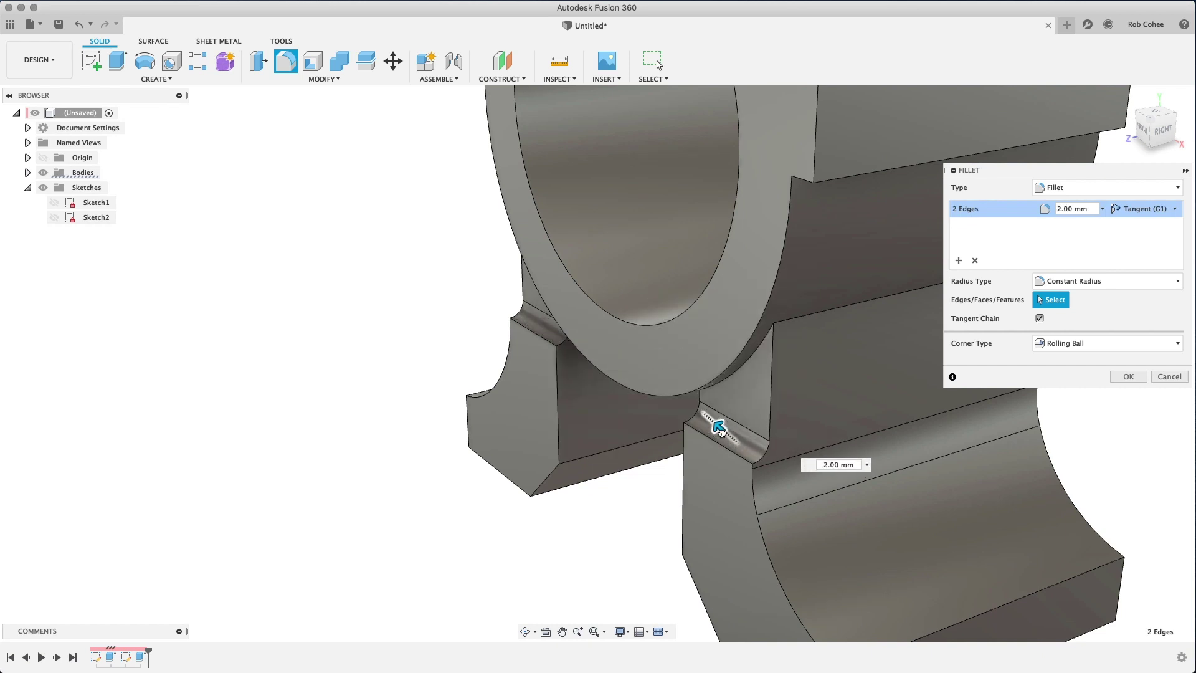
pyautogui.click(1128, 377)
pyautogui.scroll(-5, 458, 526)
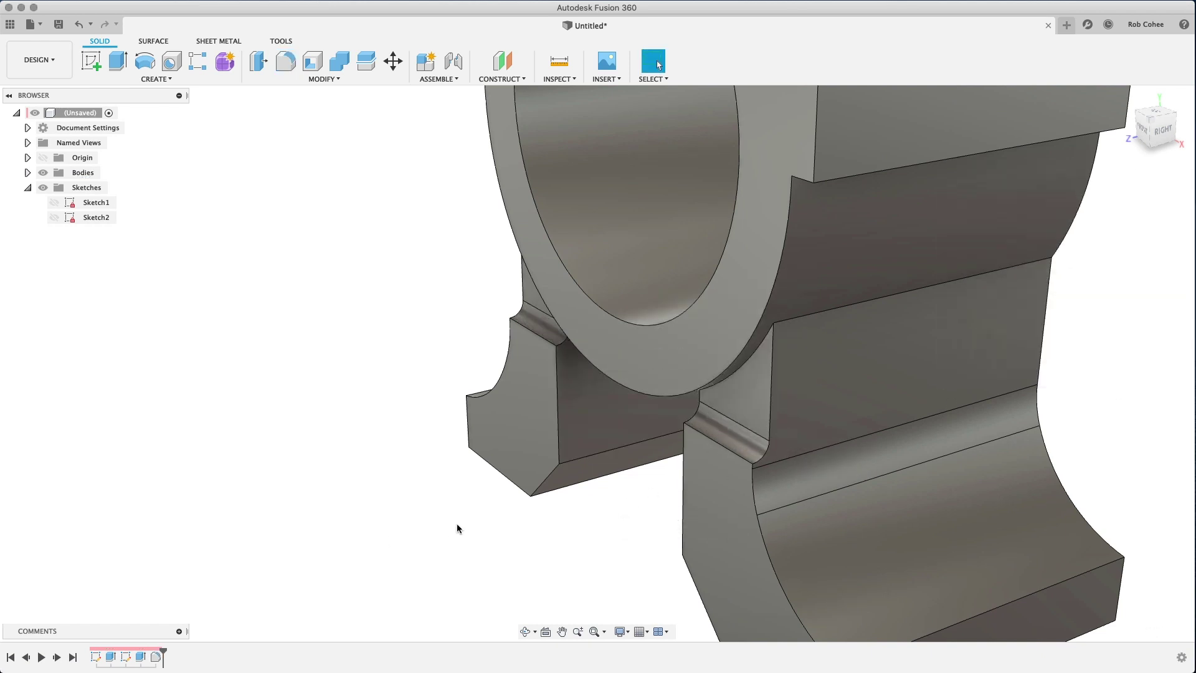
pyautogui.keyDown('shift'); pyautogui.moveTo(459, 525); pyautogui.dragTo(480, 478, button='middle'); pyautogui.keyUp('shift')
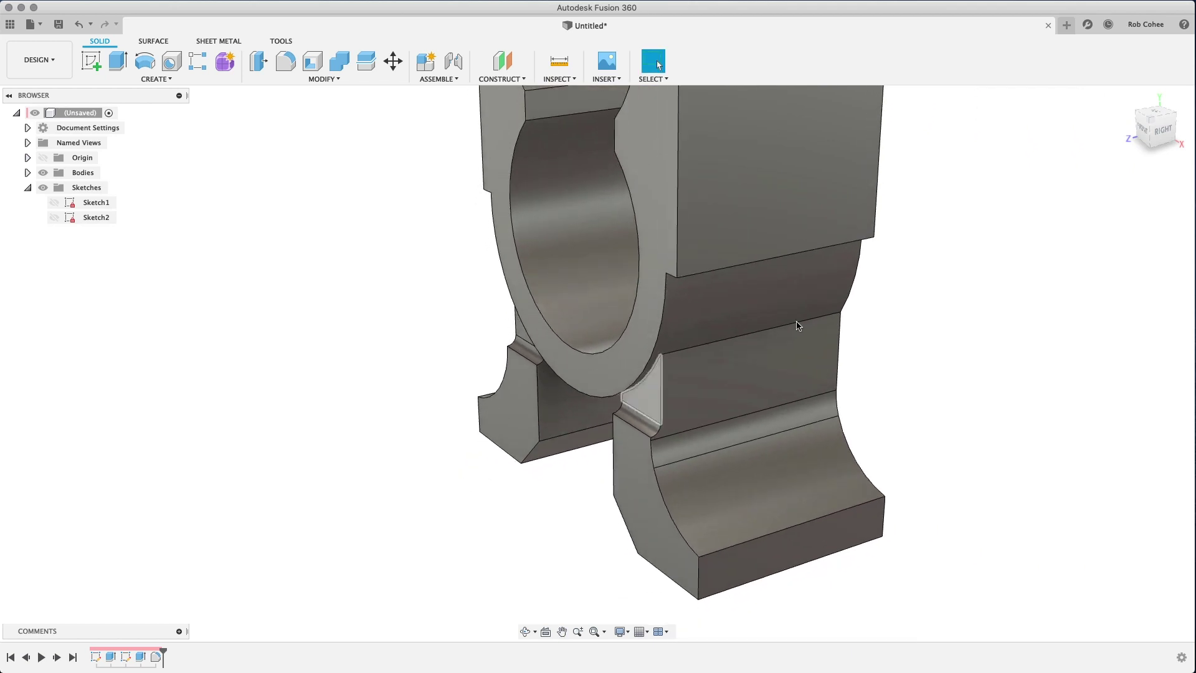
pyautogui.click(1125, 97)
# Start a Features-type mirror with Extrude2 and Fillet1 selected.
pyautogui.press('s')
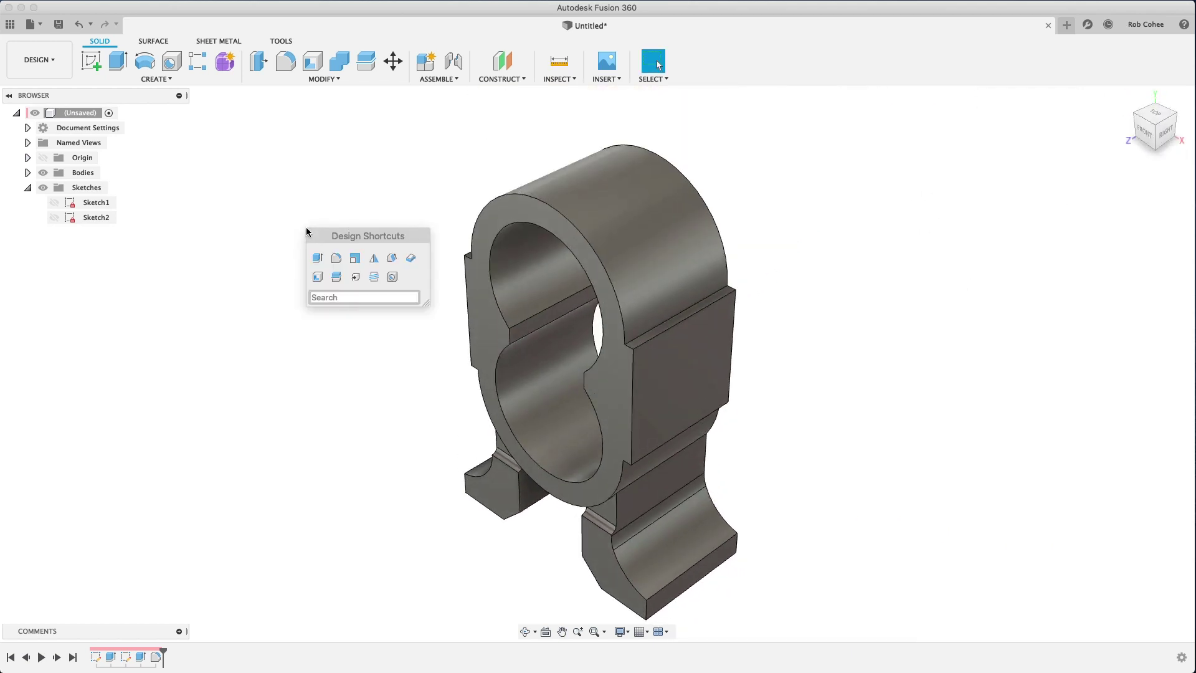
pyautogui.click(374, 257)
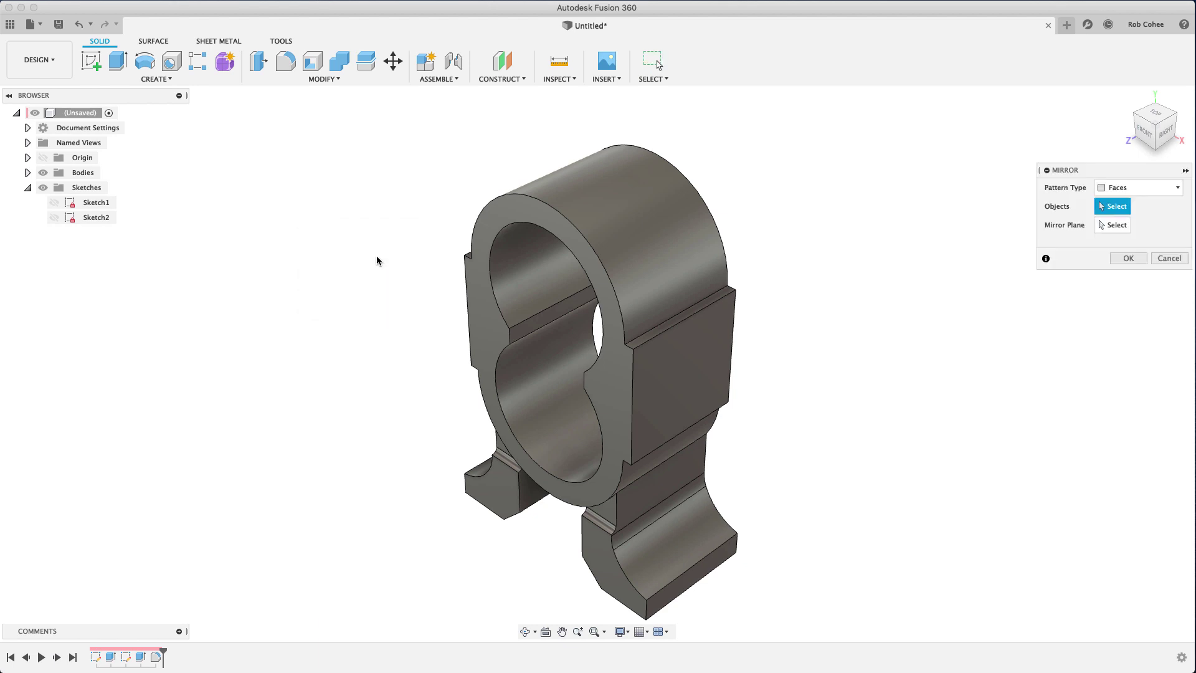
pyautogui.click(1143, 187)
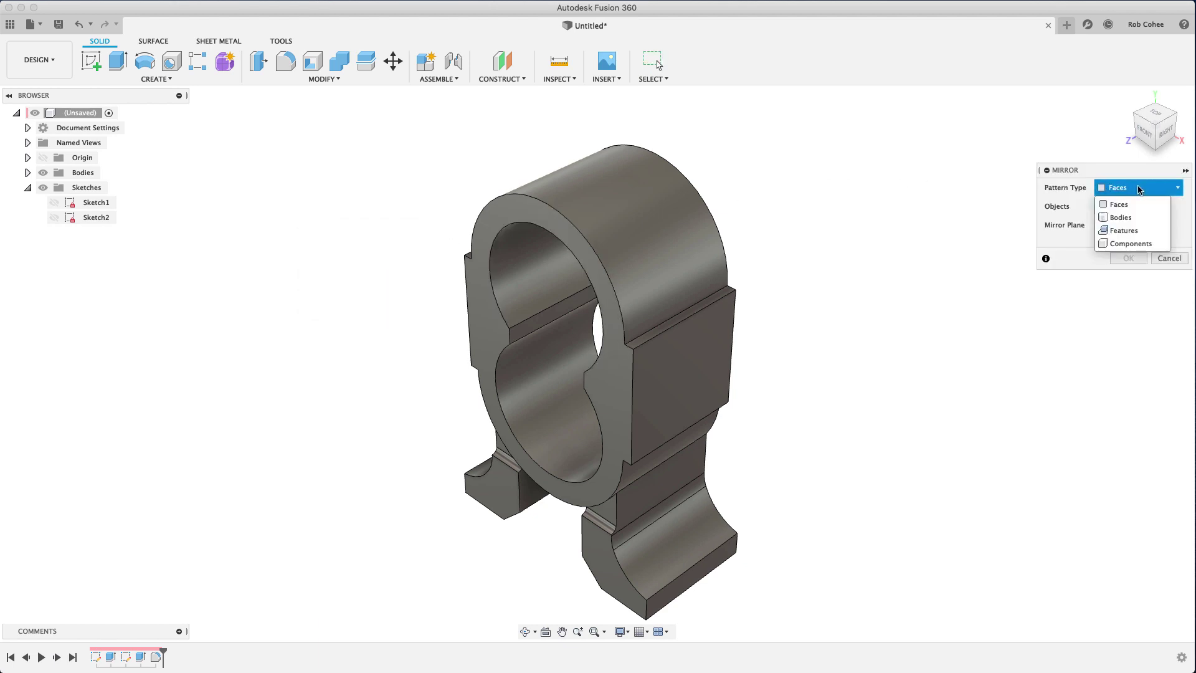
pyautogui.click(1141, 232)
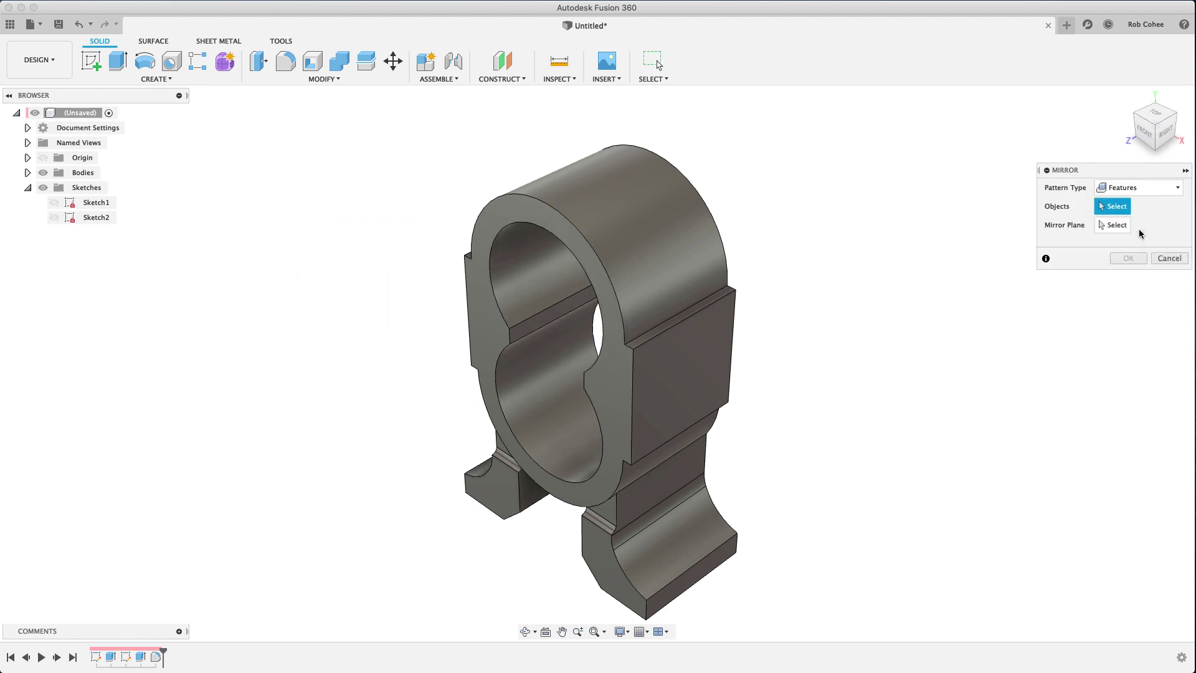
pyautogui.click(142, 657)
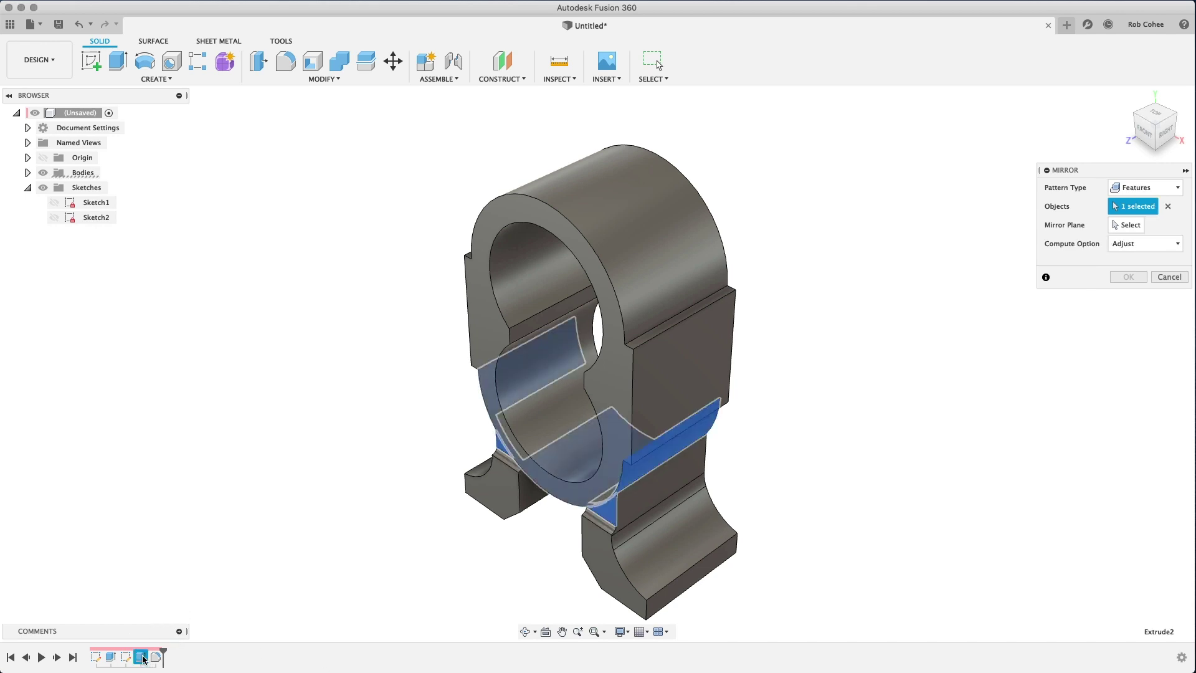
pyautogui.keyDown('ctrl'); pyautogui.click(155, 657); pyautogui.keyUp('ctrl')
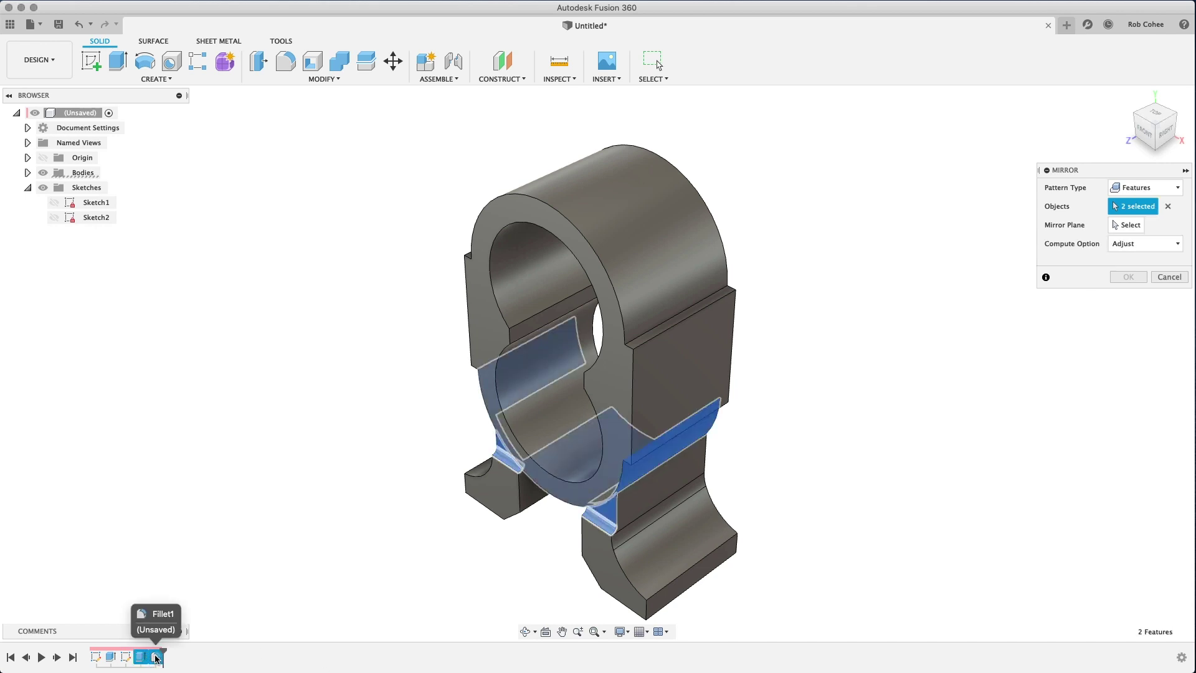
# Pick the mirror plane, confirm the mirror, and return to the home view.
pyautogui.click(1121, 228)
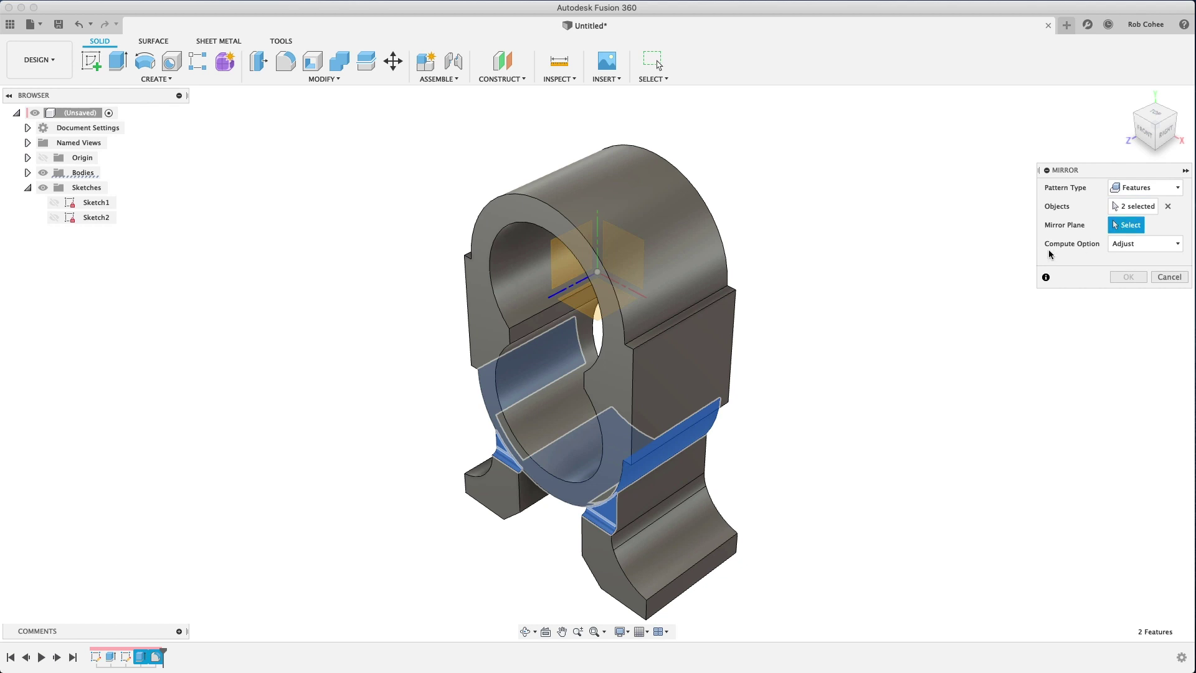
pyautogui.moveTo(821, 334)
pyautogui.keyDown('shift'); pyautogui.mouseDown(button='middle')
pyautogui.moveTo(630, 239)
pyautogui.moveTo(667, 270)
pyautogui.mouseUp(button='middle'); pyautogui.keyUp('shift')
pyautogui.click(630, 238)
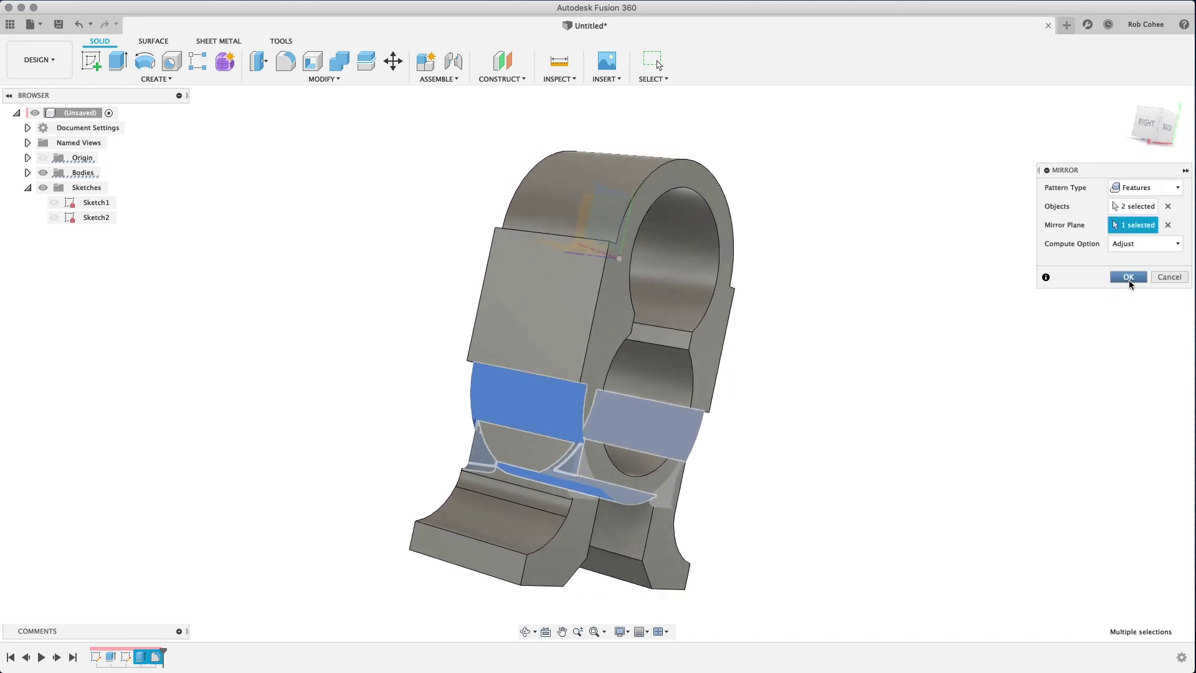
pyautogui.click(1129, 277)
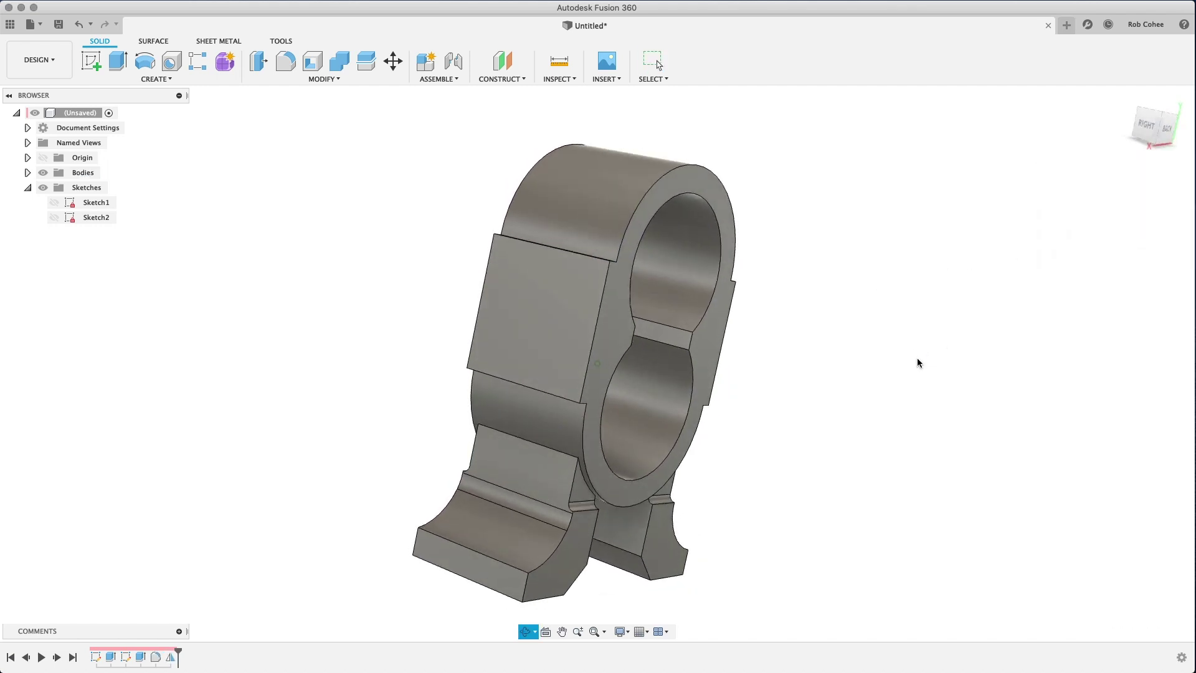
pyautogui.press('Escape')
pyautogui.click(1128, 96)
# Create an offset plane from XZ at -68.645 mm, level with the tops of the feet.
pyautogui.scroll(3, 1003, 305)
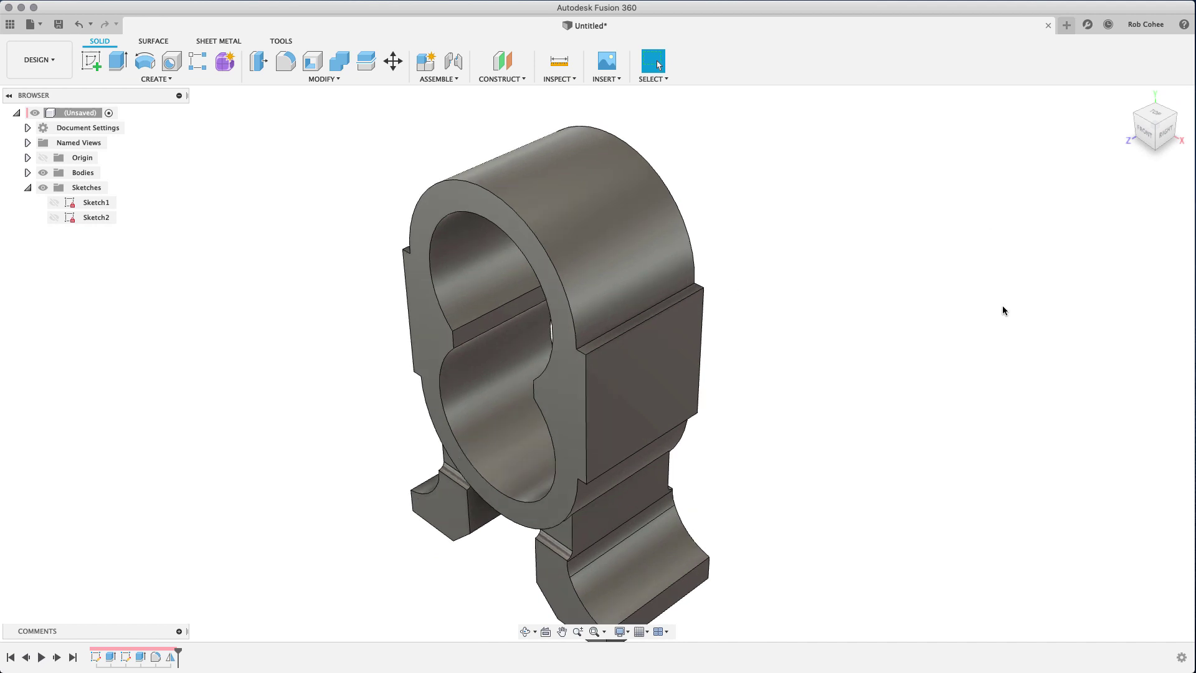
pyautogui.scroll(3, 965, 310)
pyautogui.moveTo(887, 333)
pyautogui.mouseDown(button='middle')
pyautogui.moveTo(894, 281)
pyautogui.moveTo(951, 179)
pyautogui.mouseUp(button='middle')
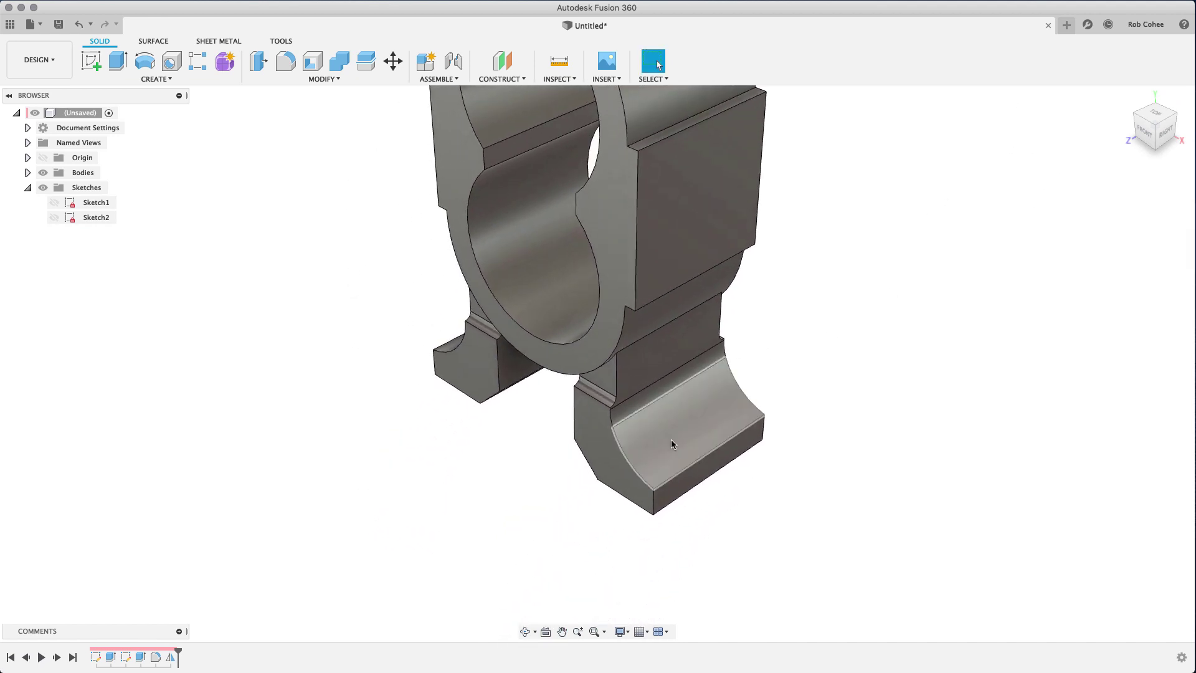
pyautogui.click(505, 79)
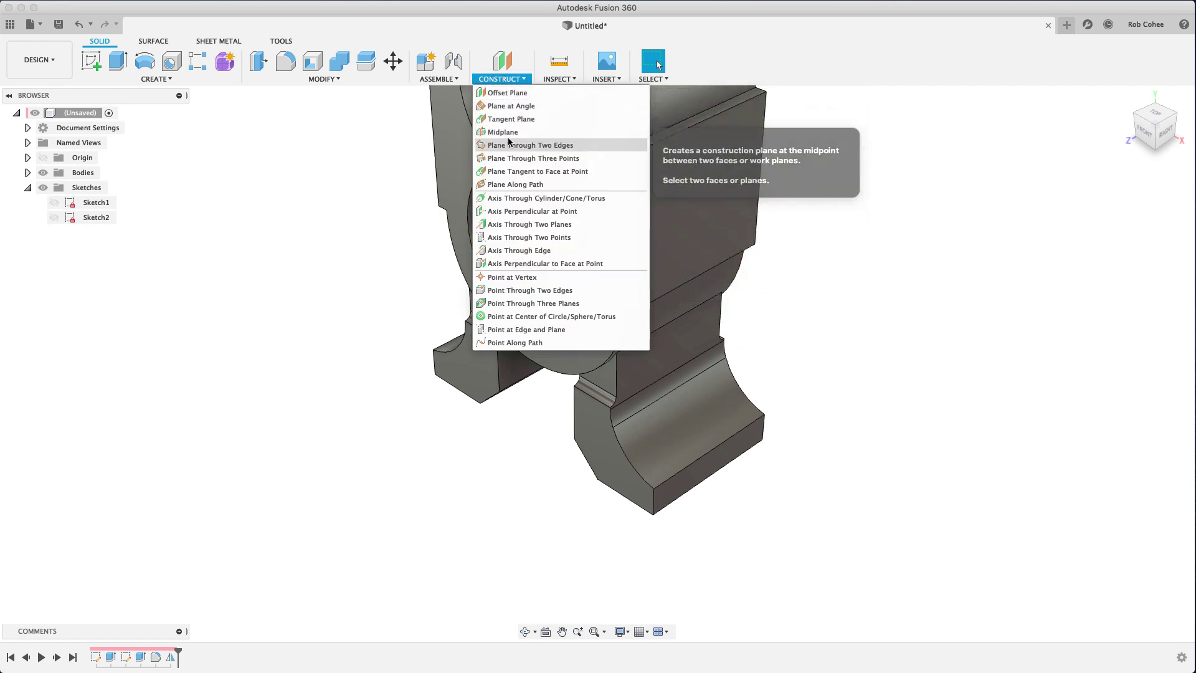
pyautogui.click(506, 94)
pyautogui.click(573, 103)
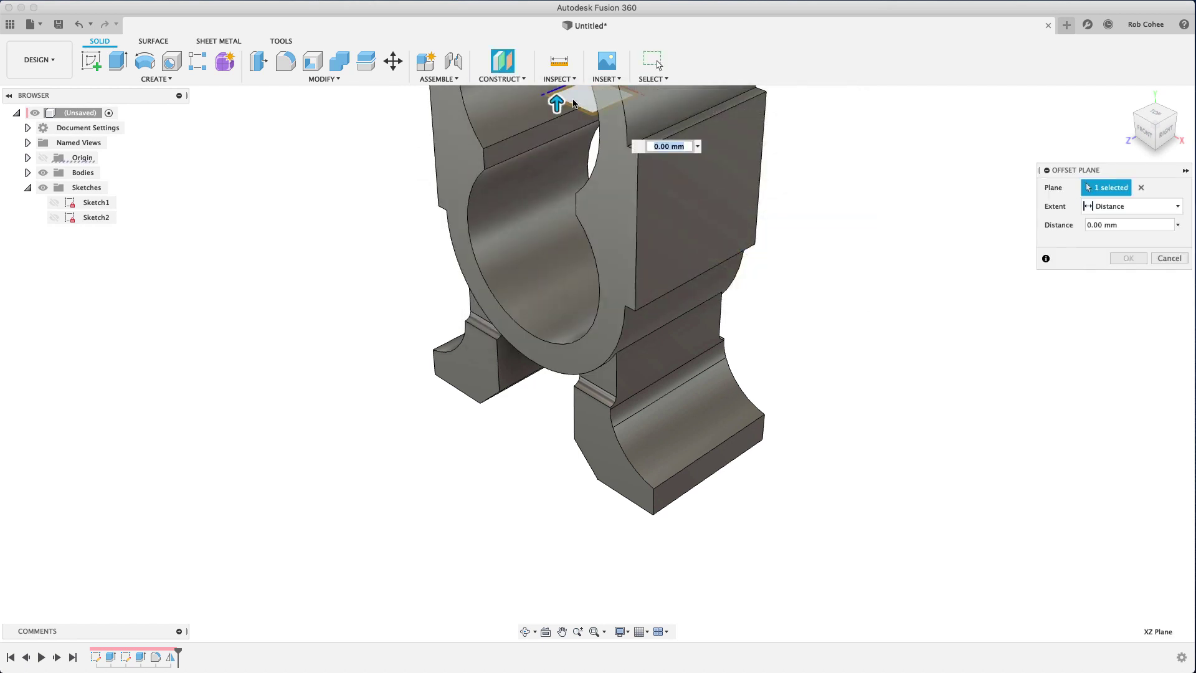
pyautogui.scroll(2, 609, 416)
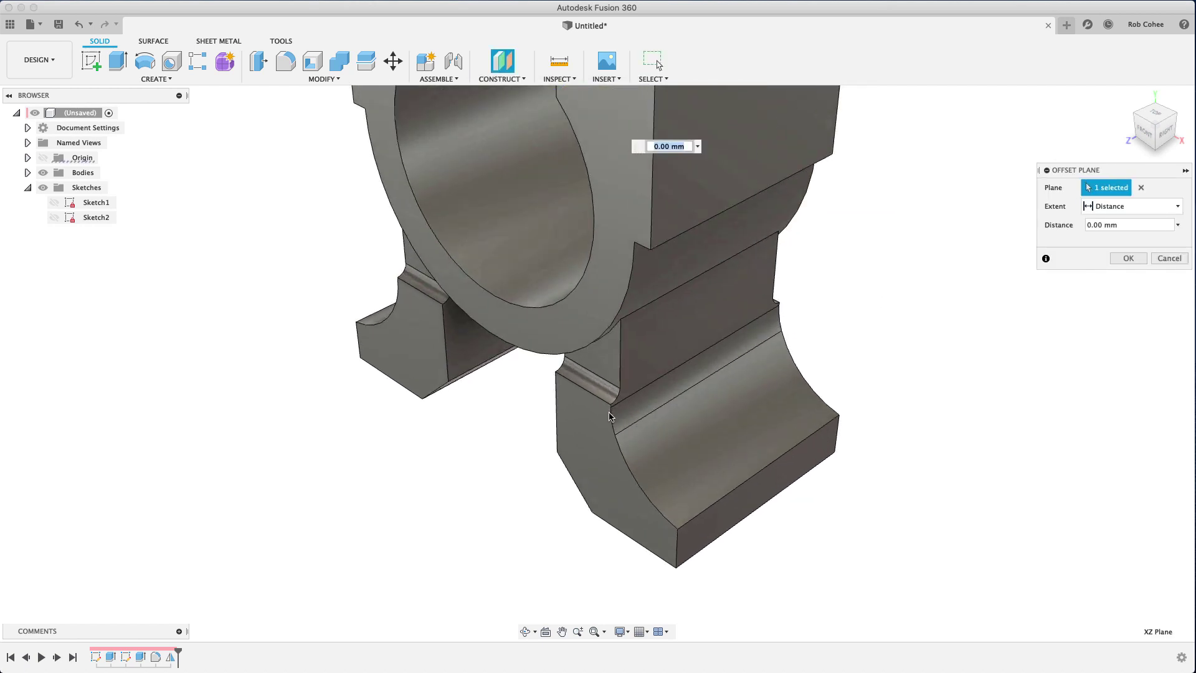
pyautogui.scroll(2, 610, 416)
pyautogui.moveTo(620, 411); pyautogui.dragTo(484, 439)
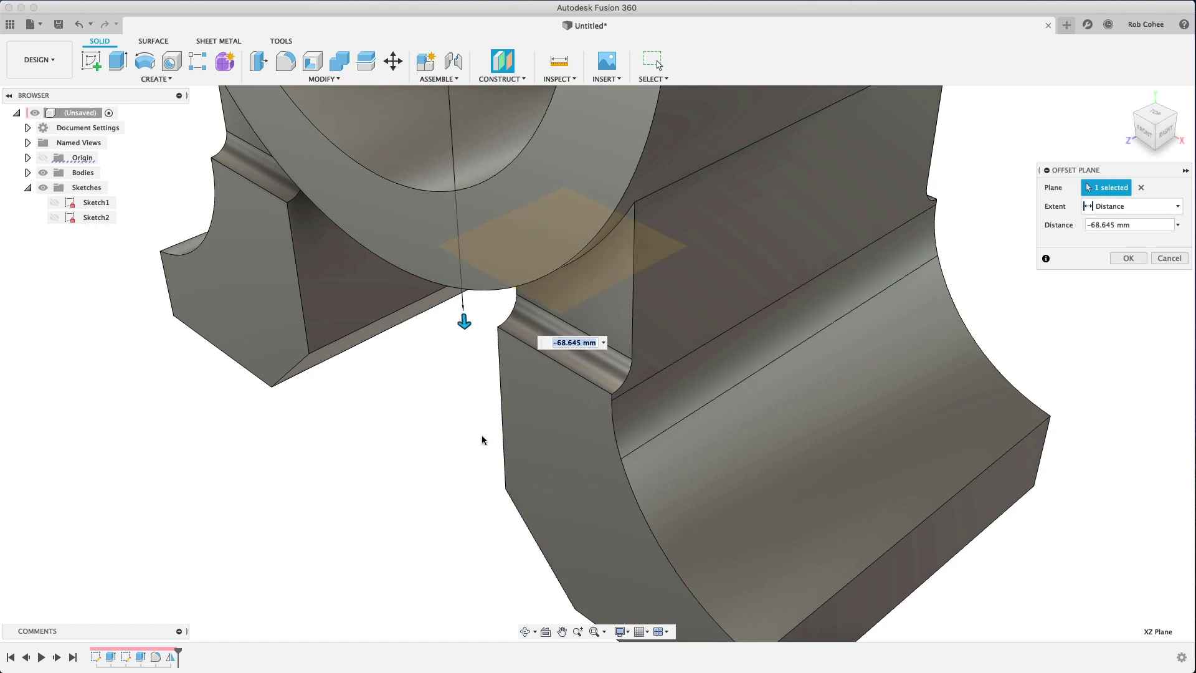
pyautogui.click(1124, 259)
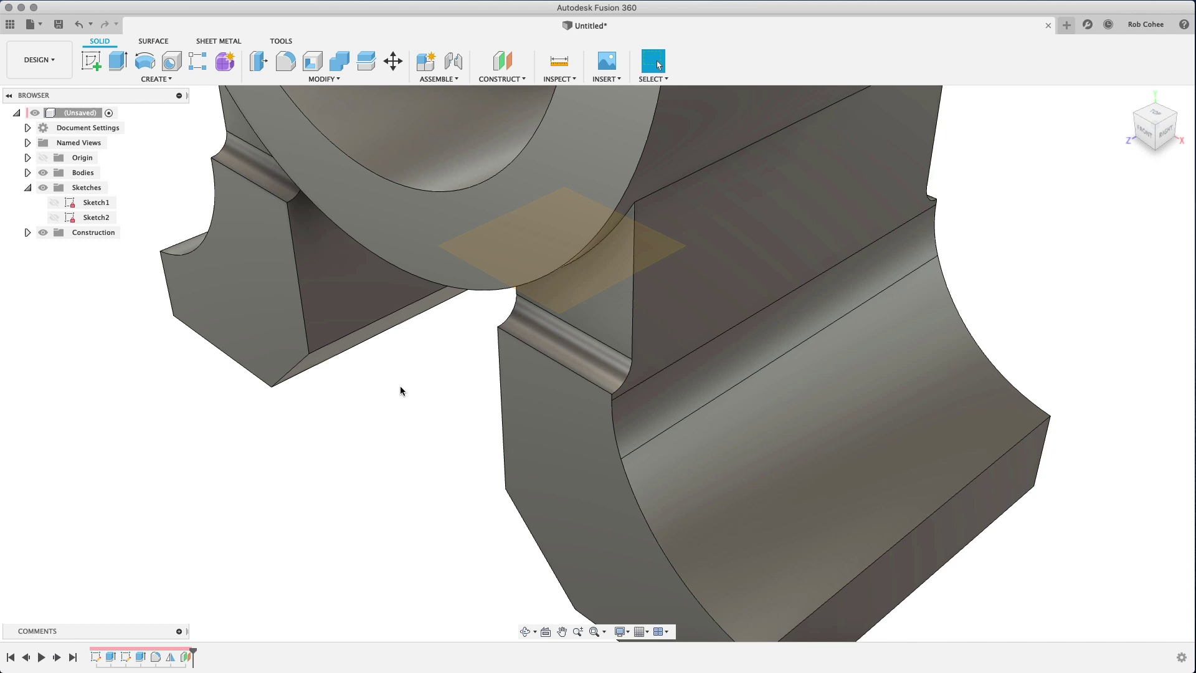
pyautogui.keyDown('shift'); pyautogui.moveTo(403, 390); pyautogui.dragTo(422, 361, button='middle'); pyautogui.keyUp('shift')
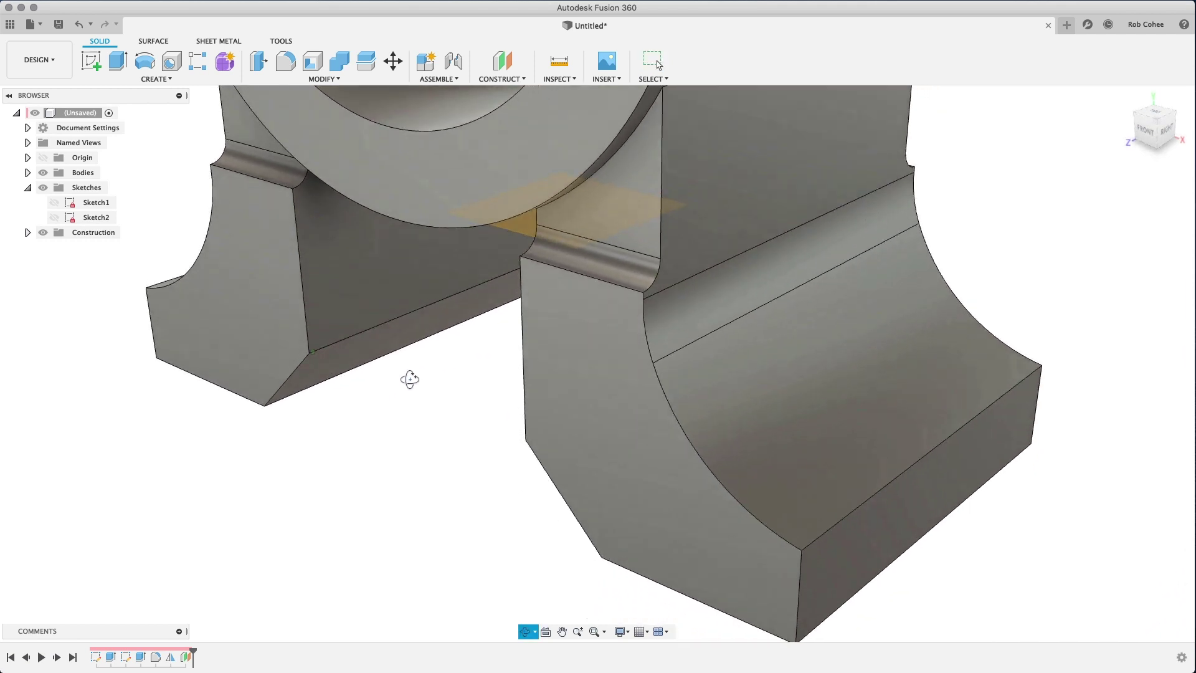
pyautogui.click(529, 215)
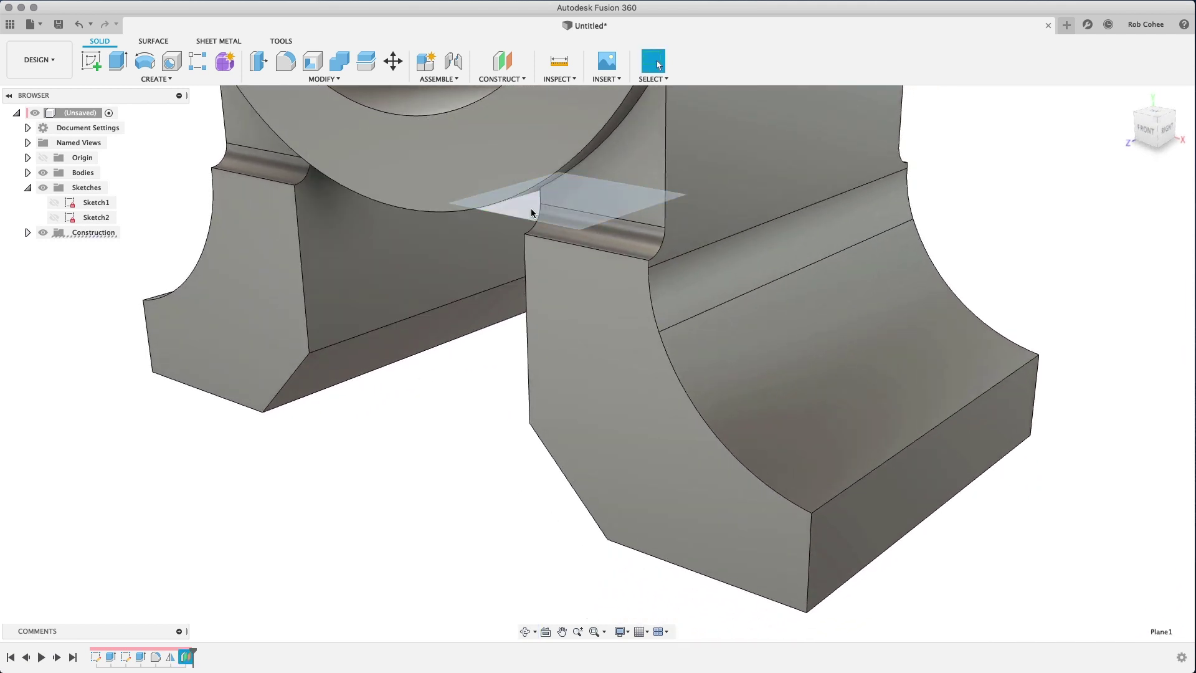
# Create Sketch3 on the offset plane and check it from the top view.
pyautogui.rightClick(529, 215)
pyautogui.click(523, 275)
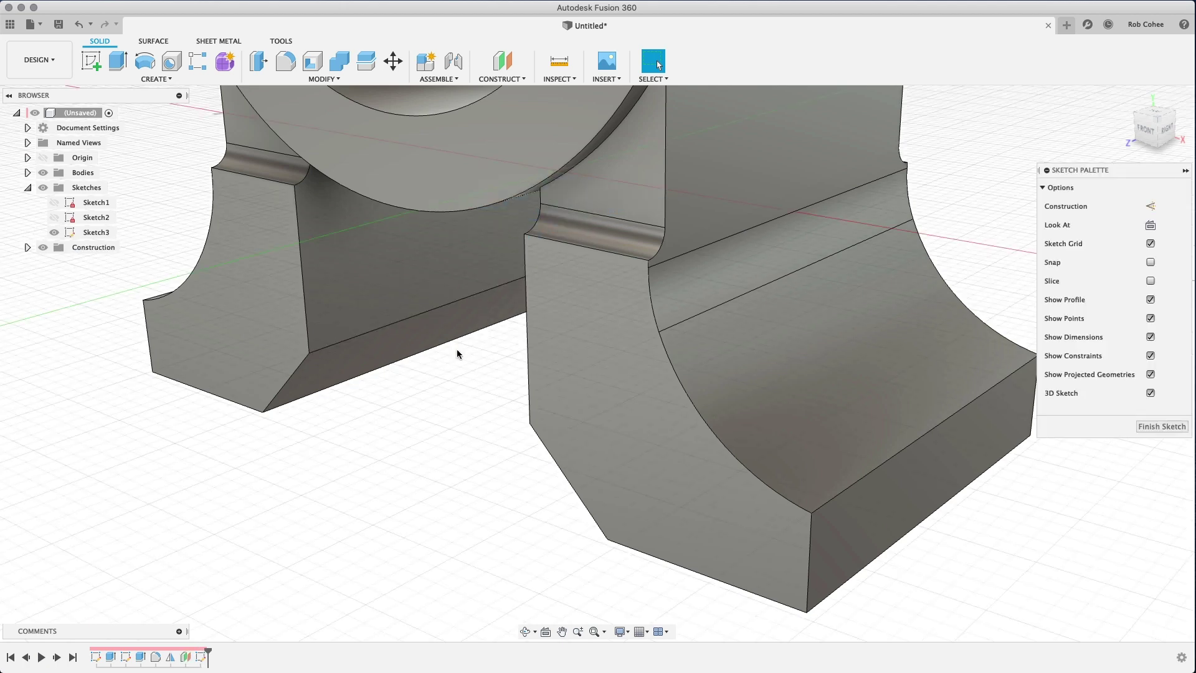
pyautogui.keyDown('shift'); pyautogui.moveTo(458, 349); pyautogui.dragTo(423, 383, button='middle'); pyautogui.keyUp('shift')
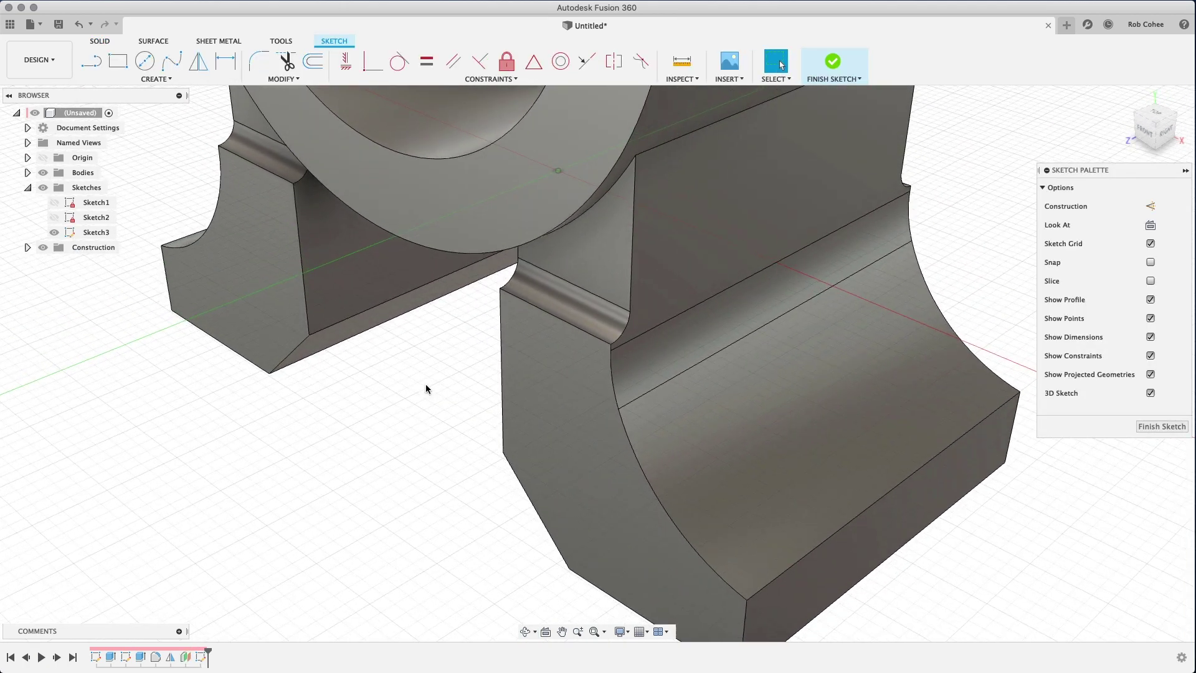
pyautogui.scroll(-5, 425, 383)
pyautogui.scroll(2, 429, 392)
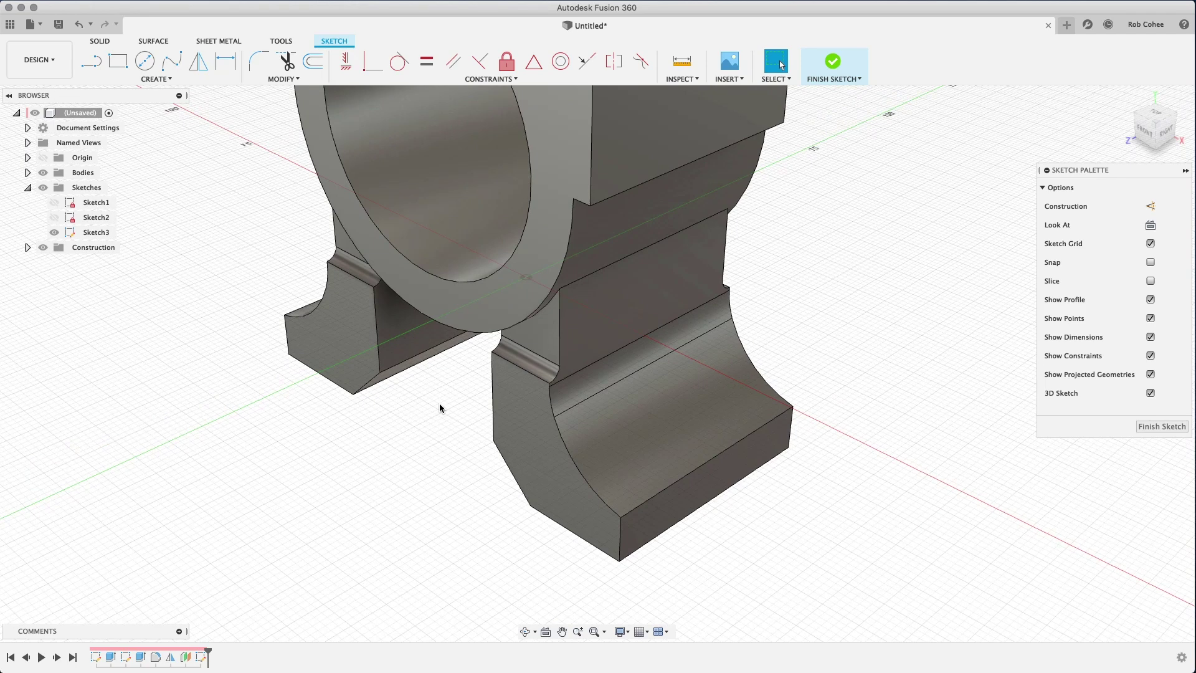
pyautogui.click(1156, 112)
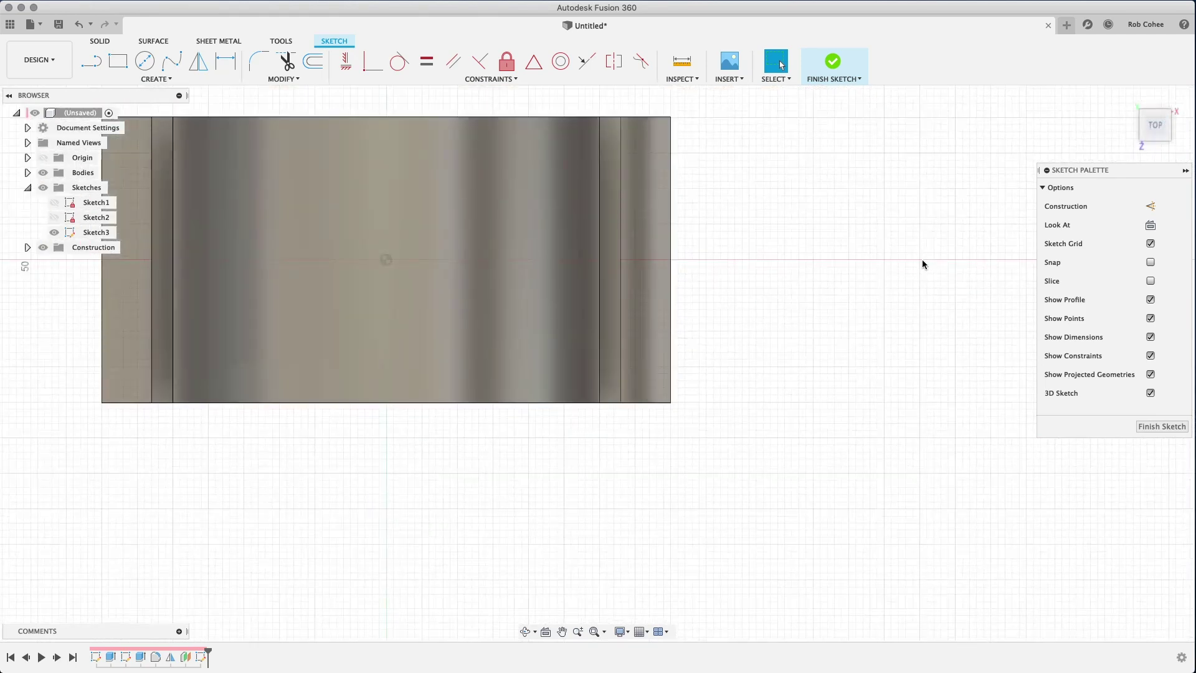
pyautogui.moveTo(764, 295)
pyautogui.mouseDown(button='middle')
pyautogui.moveTo(802, 358)
pyautogui.moveTo(842, 363)
pyautogui.mouseUp(button='middle')
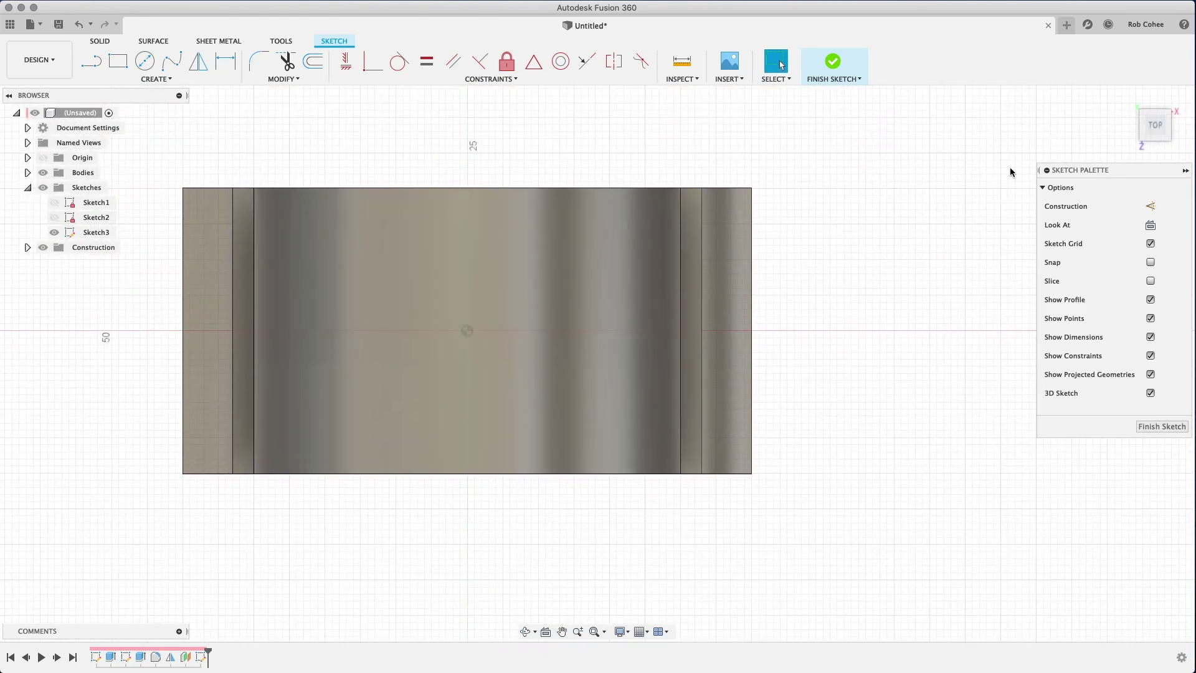
pyautogui.click(1121, 96)
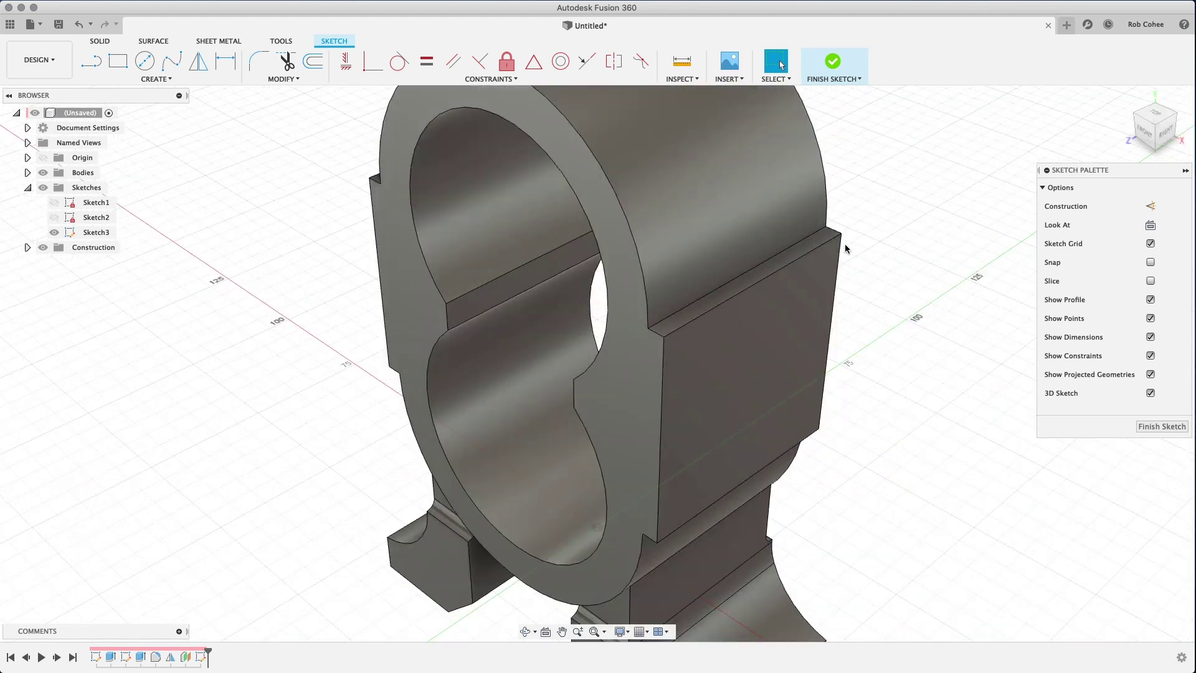
# Turn on Slice and view the two sliced foot sections from the top.
pyautogui.click(1150, 281)
pyautogui.moveTo(955, 280); pyautogui.dragTo(894, 148, button='middle')
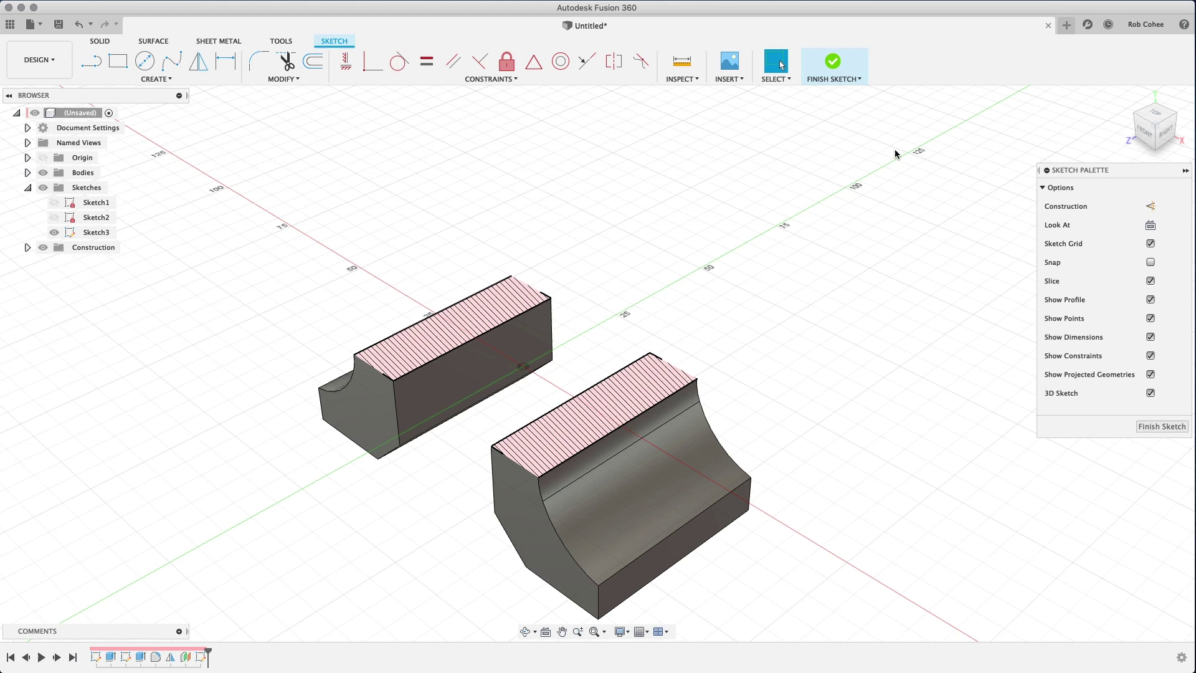
pyautogui.click(1154, 112)
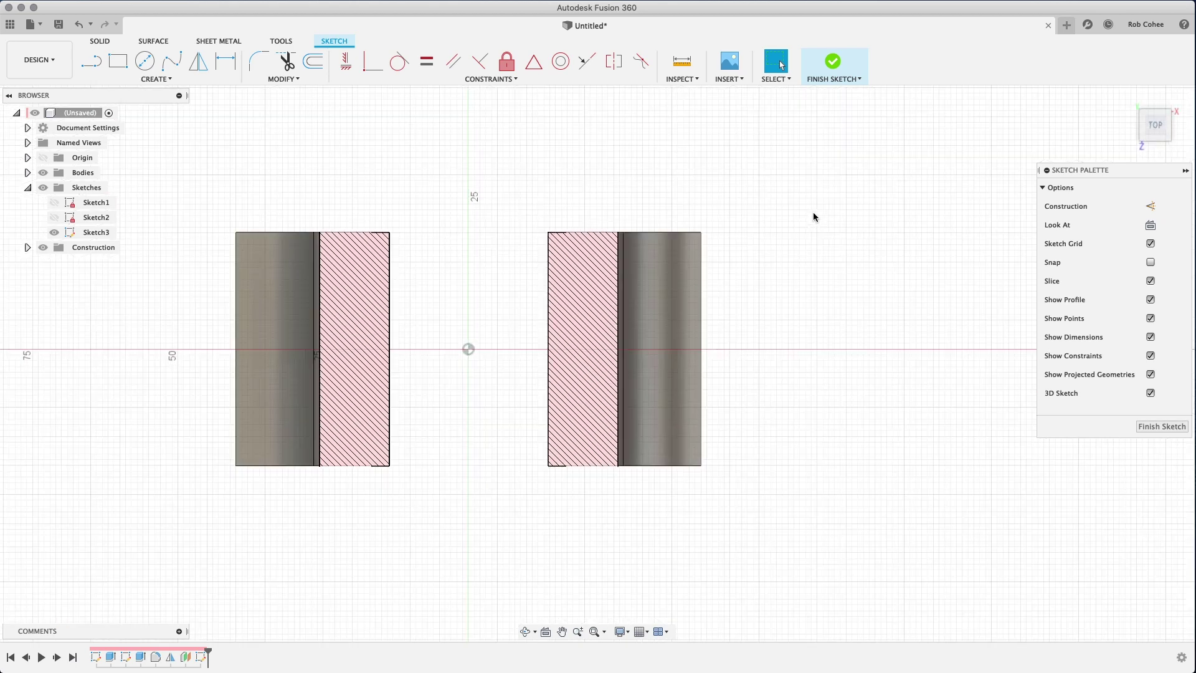
pyautogui.moveTo(813, 212); pyautogui.dragTo(934, 225, button='middle')
pyautogui.rightClick(567, 132)
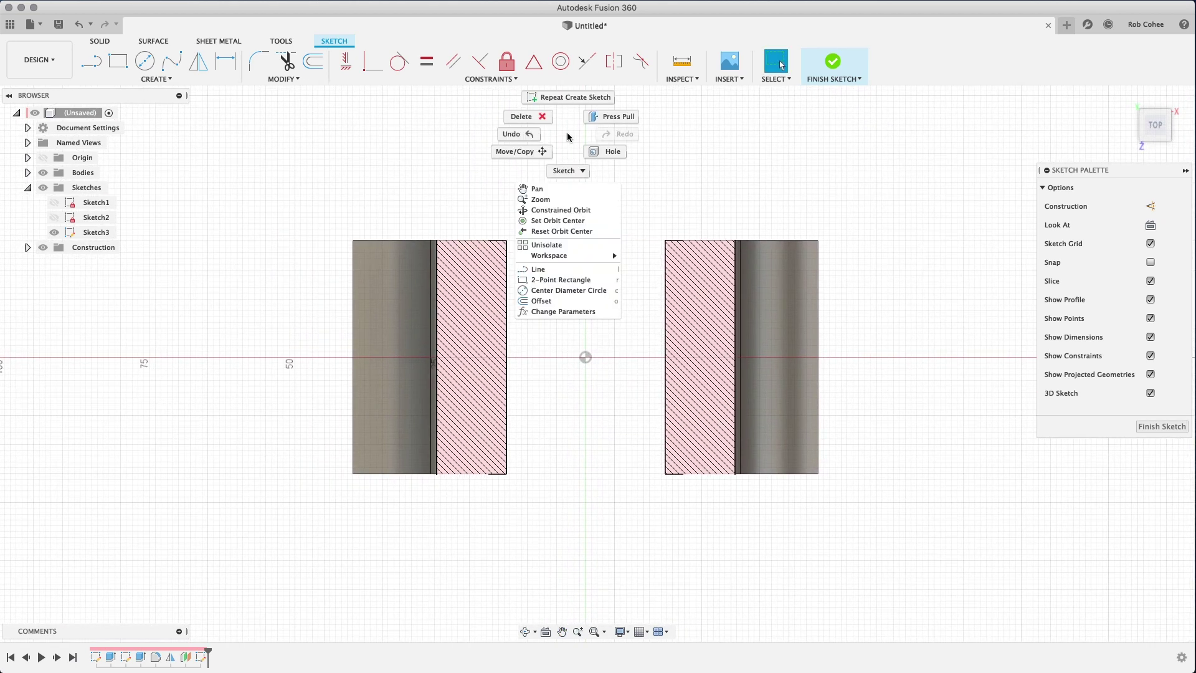
# Reveal the origin geometry and project three edges of the right foot's section into Sketch3.
pyautogui.click(570, 163)
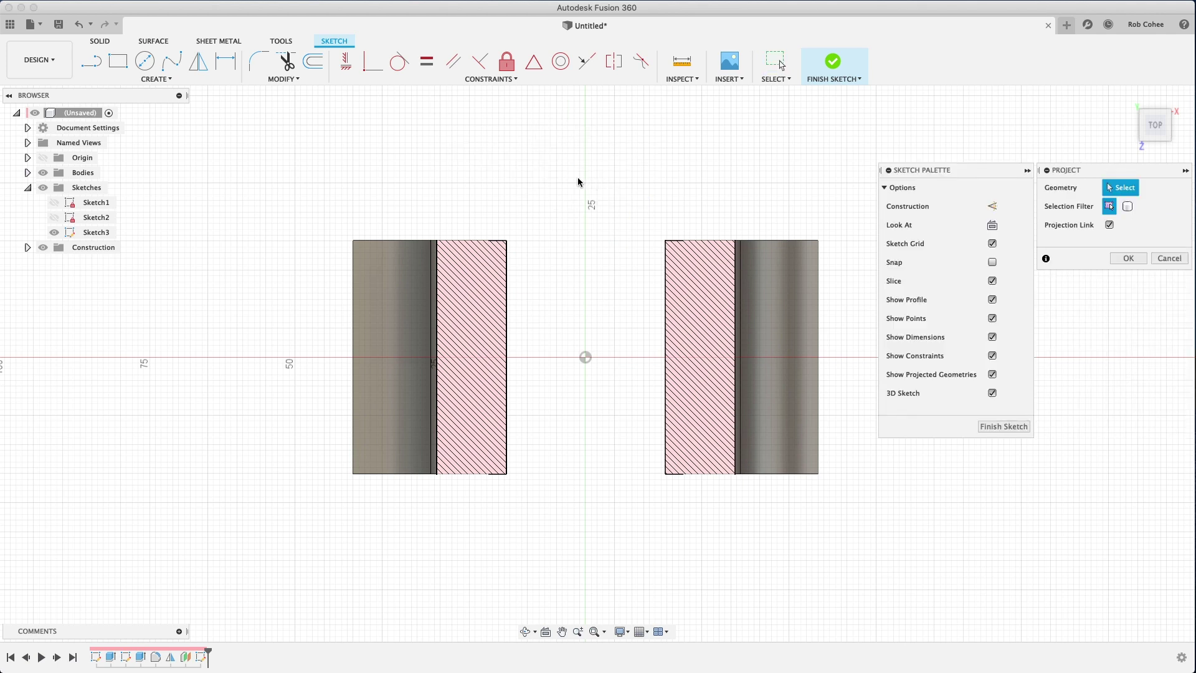
pyautogui.click(27, 160)
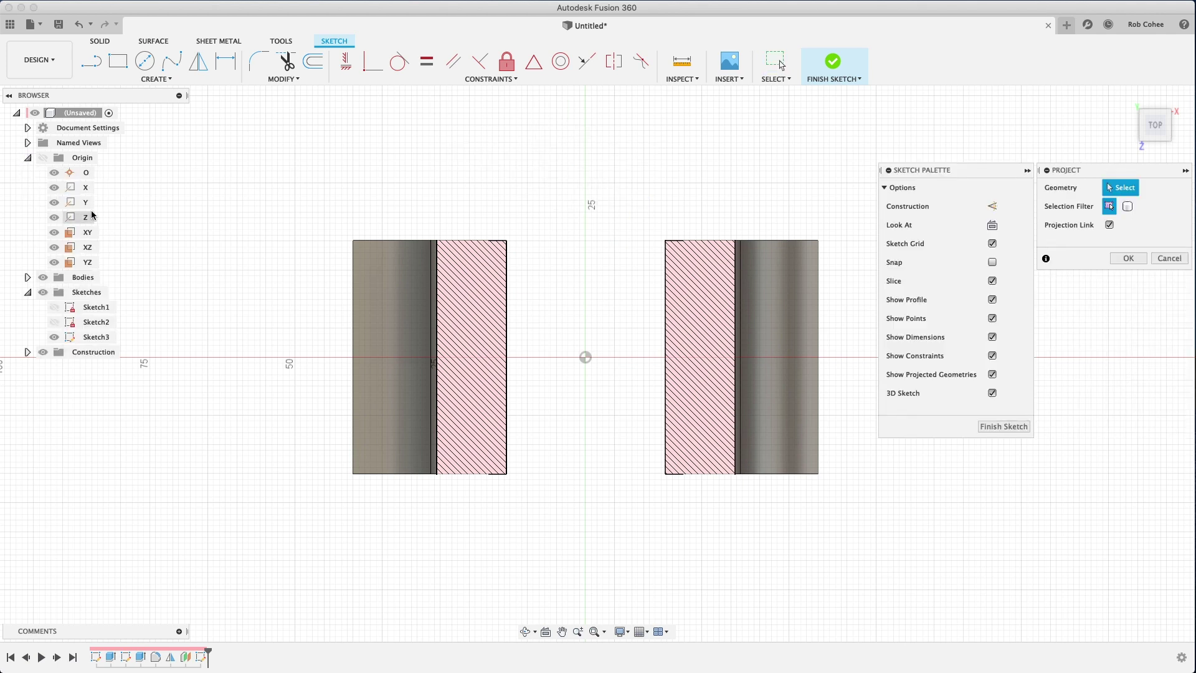
pyautogui.click(779, 473)
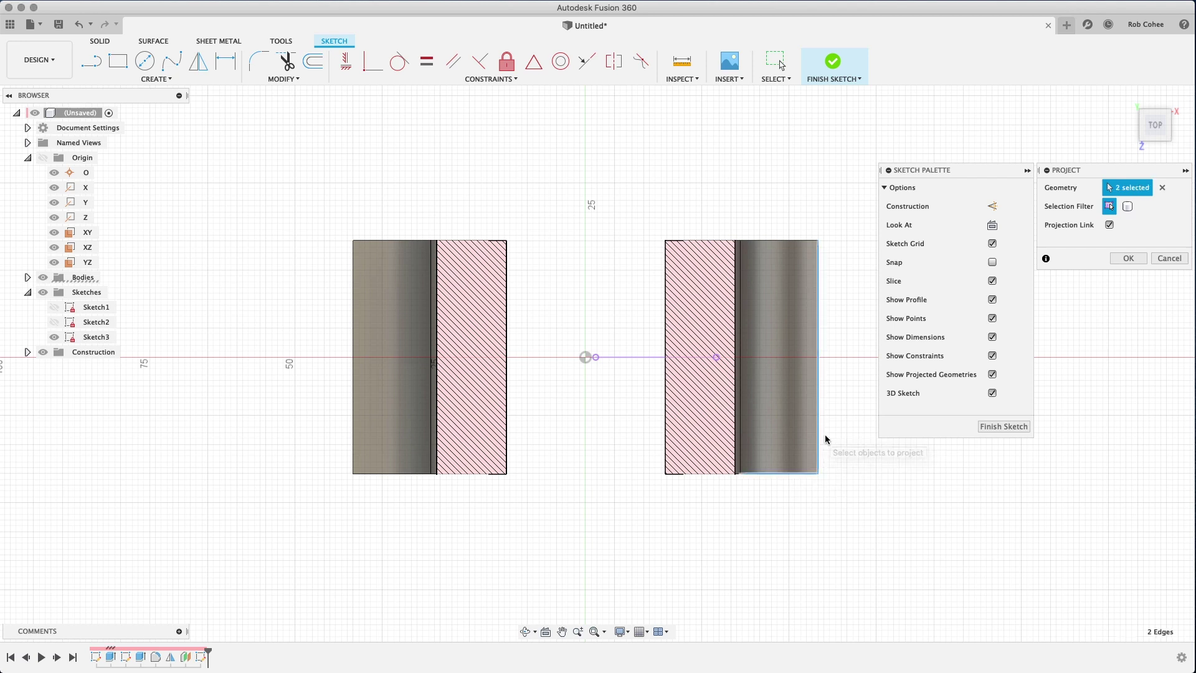
pyautogui.click(818, 300)
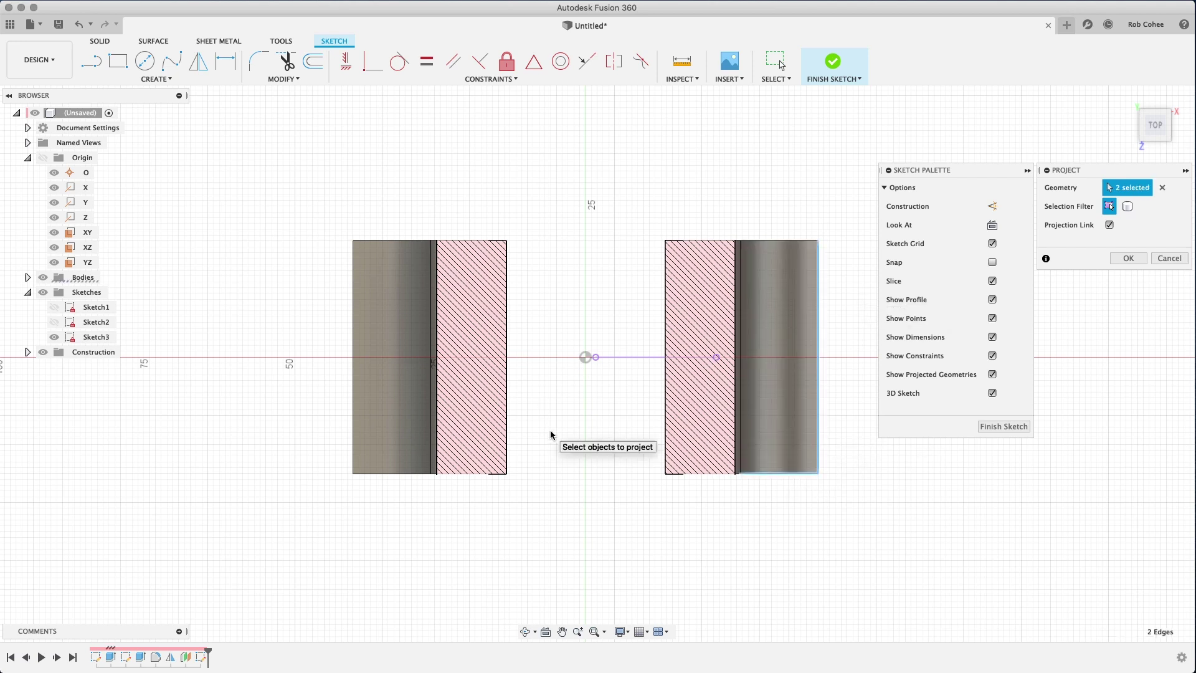
pyautogui.click(740, 459)
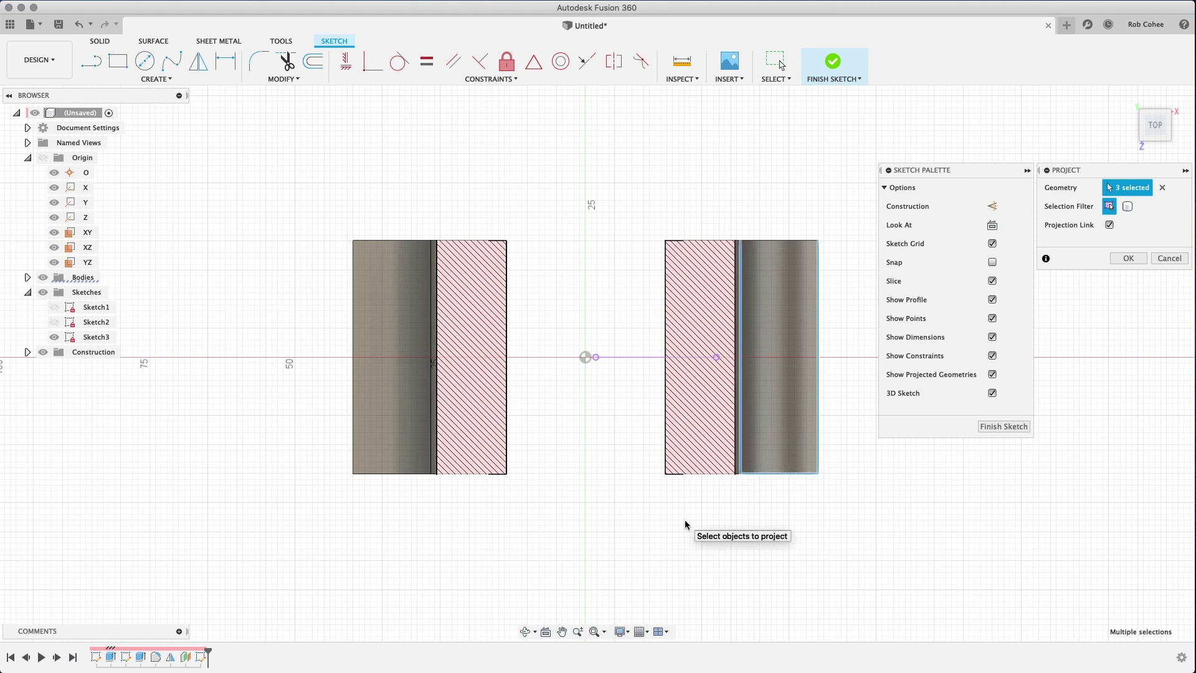
pyautogui.rightClick(686, 525)
pyautogui.click(737, 523)
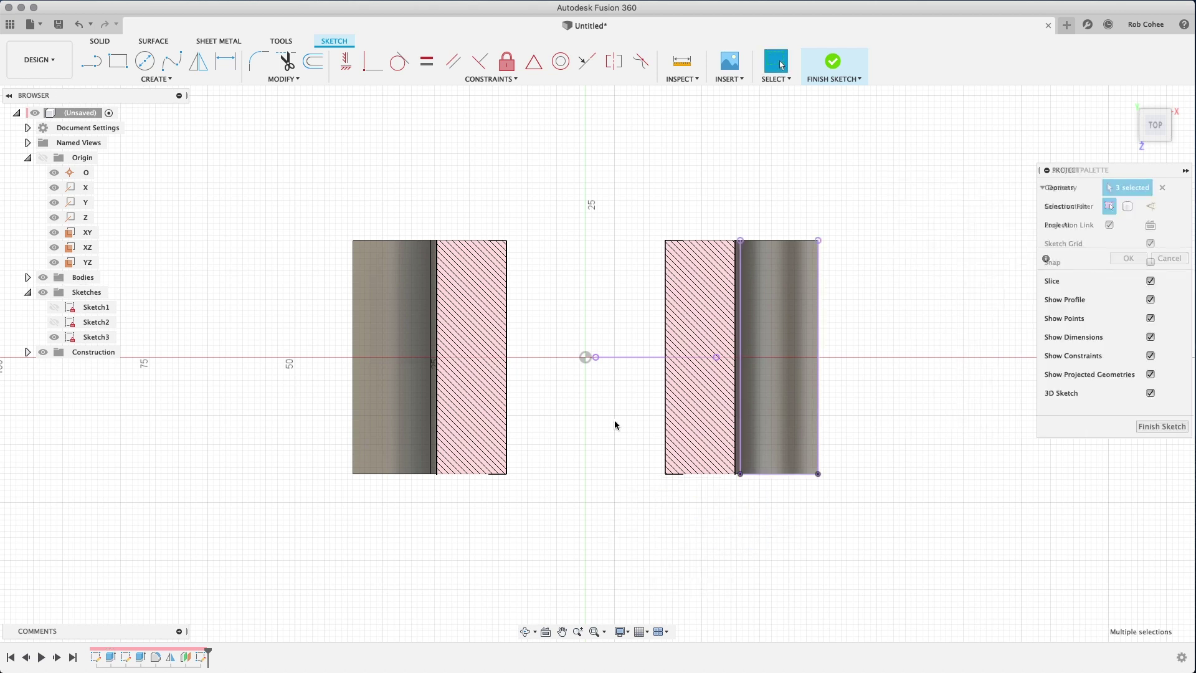
# Make the origin line construction geometry and draw a small rectangle on the right foot.
pyautogui.click(632, 357)
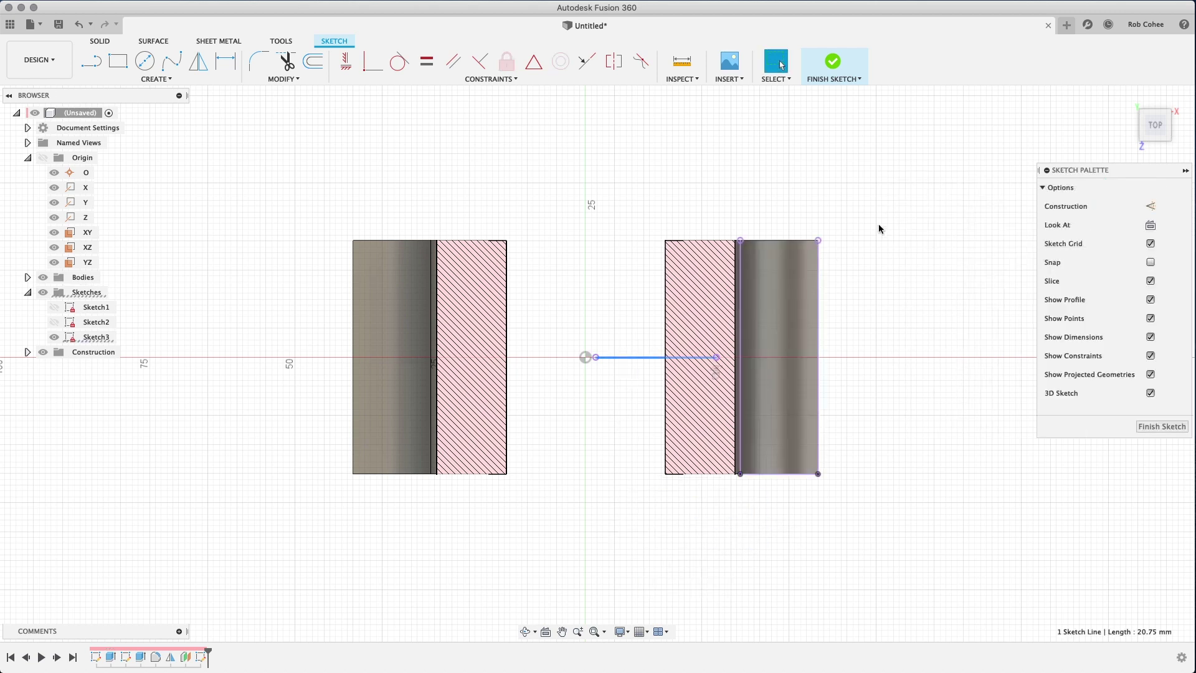
pyautogui.click(1151, 207)
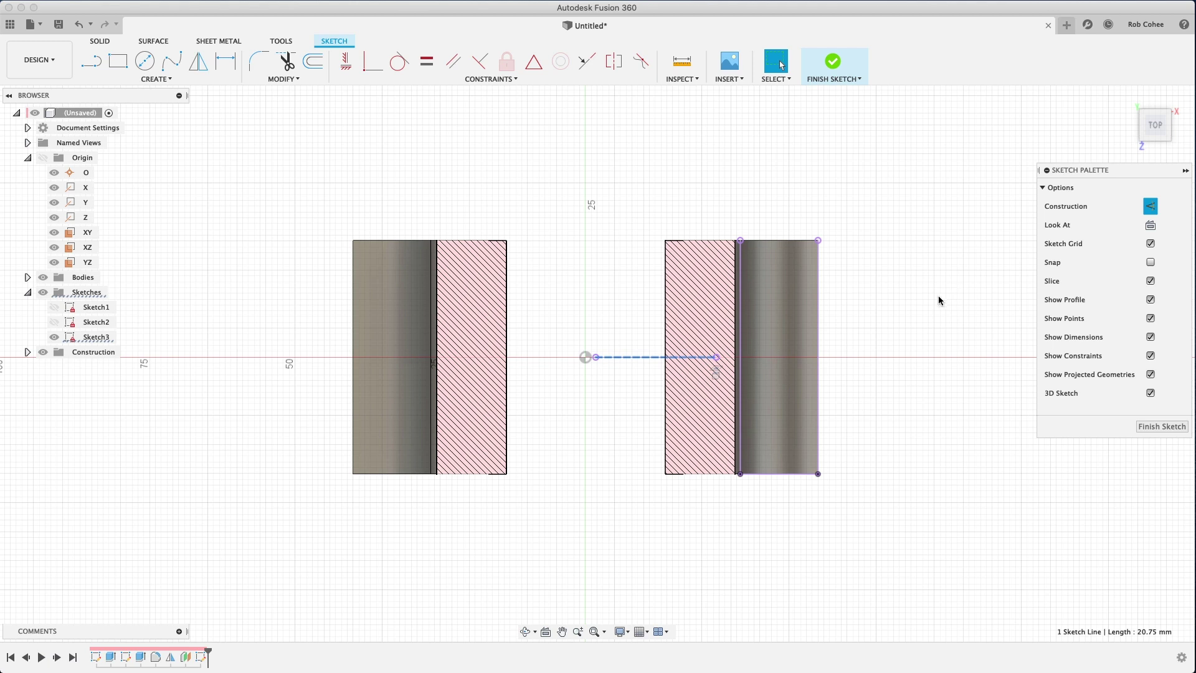
pyautogui.click(118, 62)
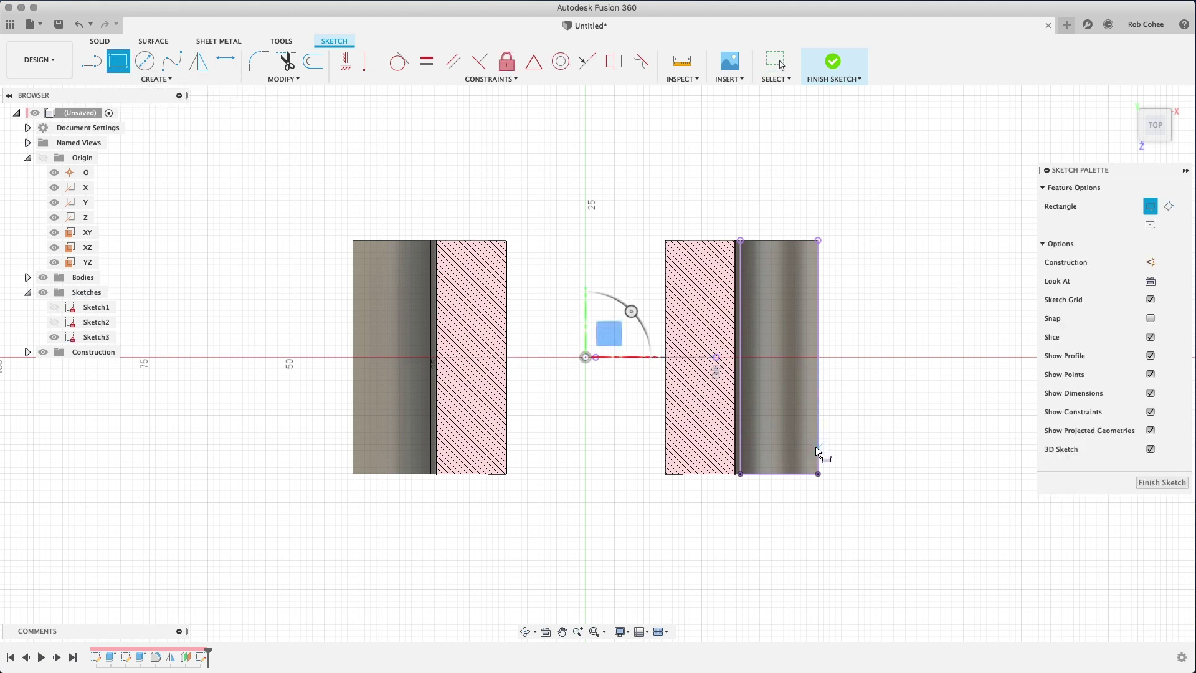
pyautogui.click(818, 451)
pyautogui.click(769, 390)
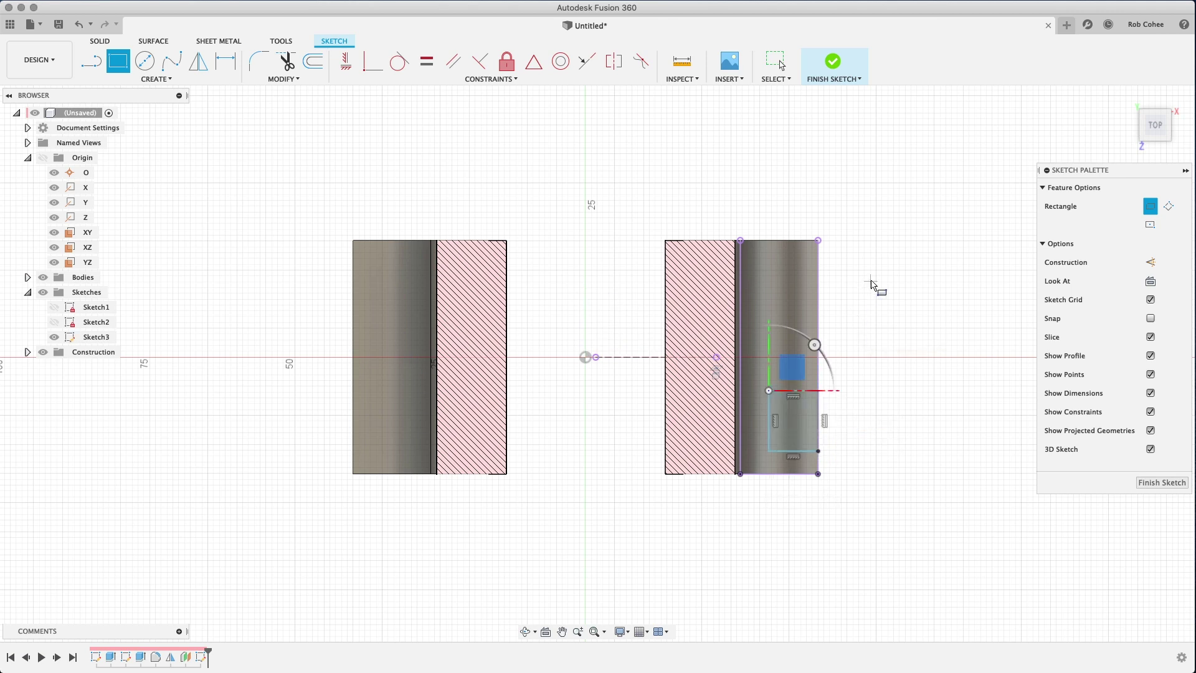
# Dimension the rectangle: 12 mm height, 3 mm above the bottom edge, 4 mm from the inner edge.
pyautogui.press('d')
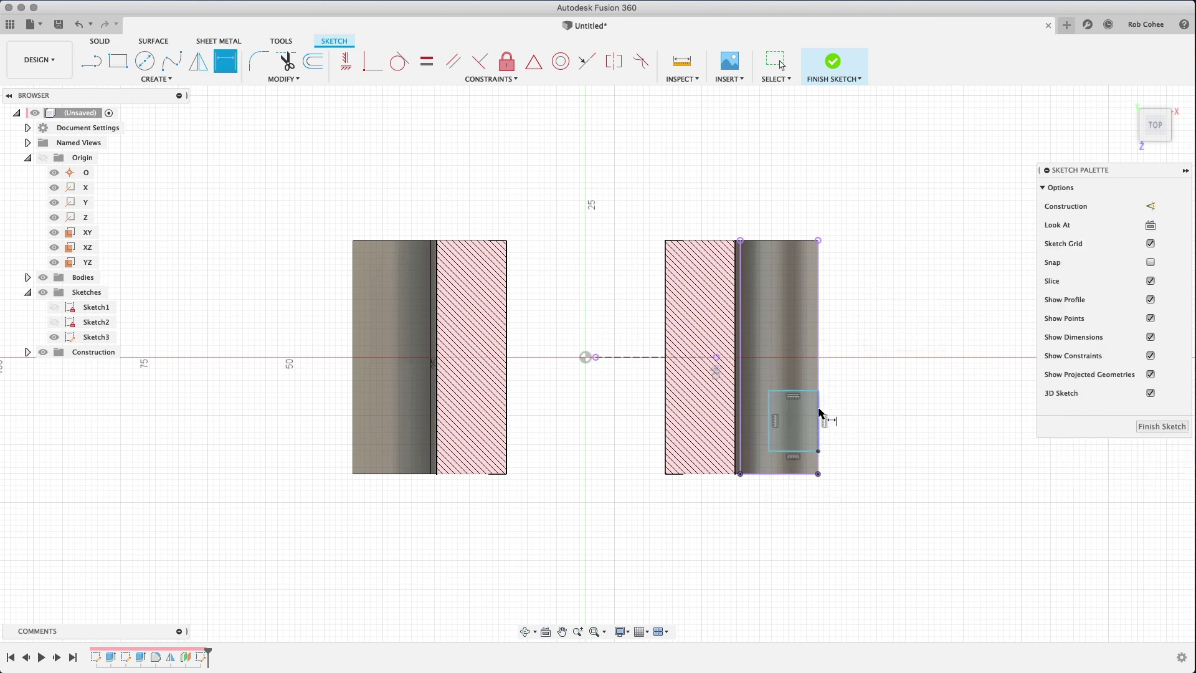
pyautogui.click(819, 413)
pyautogui.click(871, 422)
pyautogui.write('12')
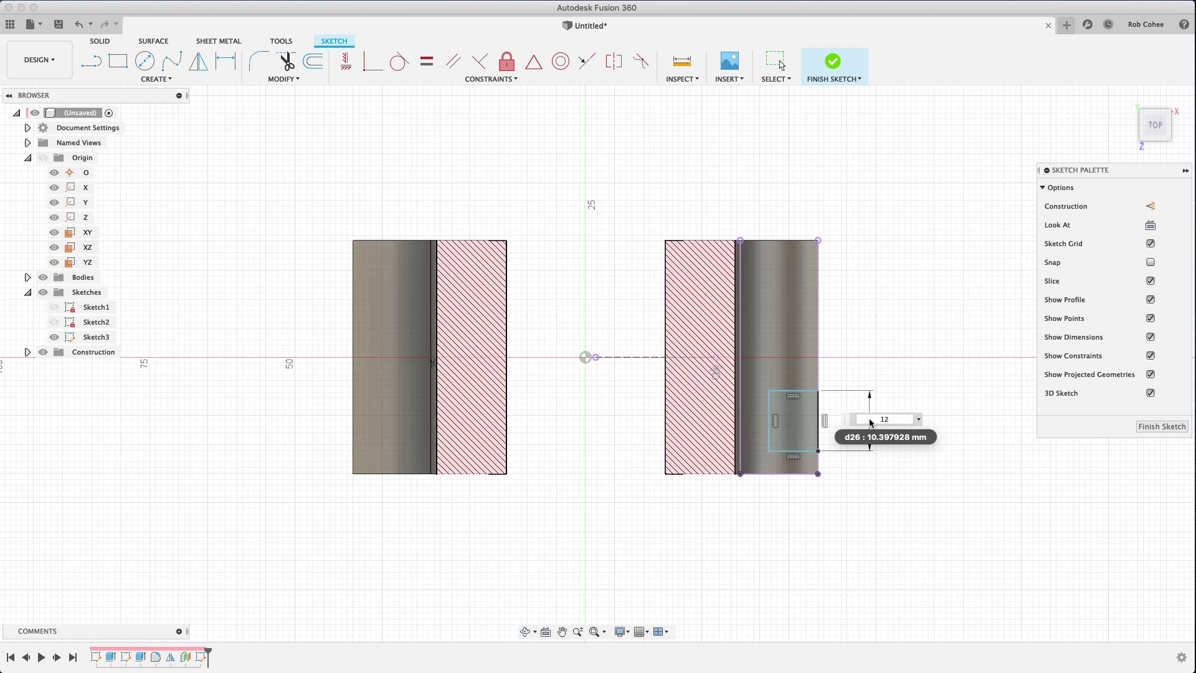
pyautogui.press('Return')
pyautogui.click(795, 475)
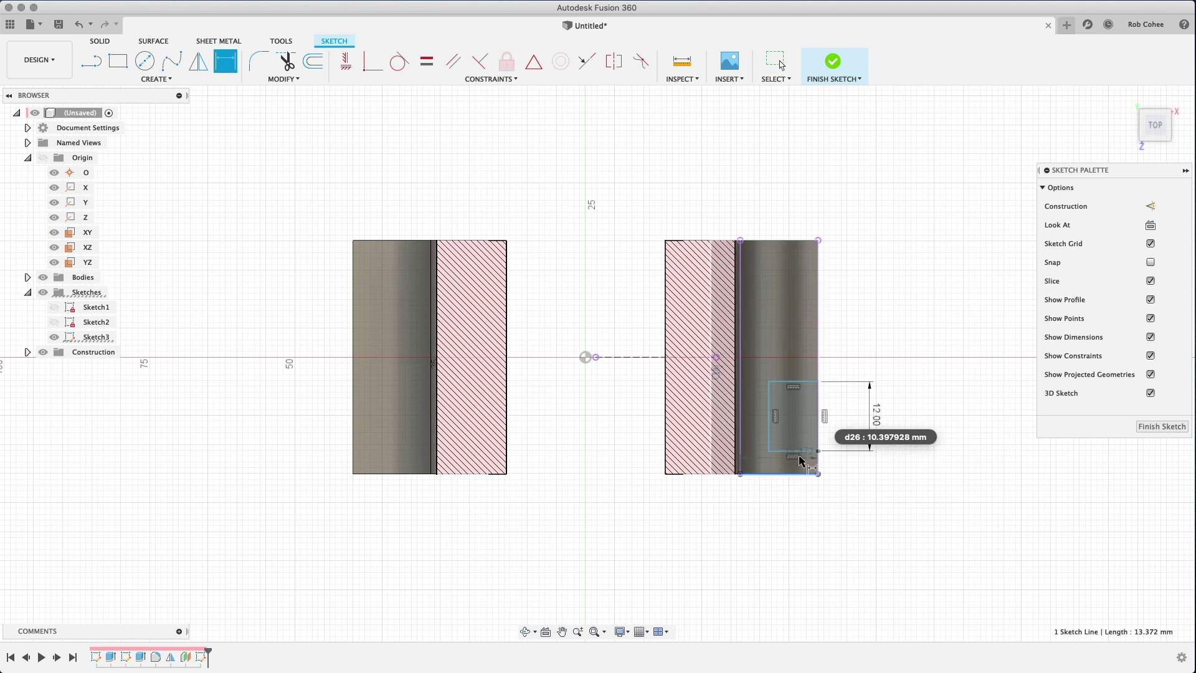
pyautogui.click(807, 451)
pyautogui.click(866, 504)
pyautogui.write('3')
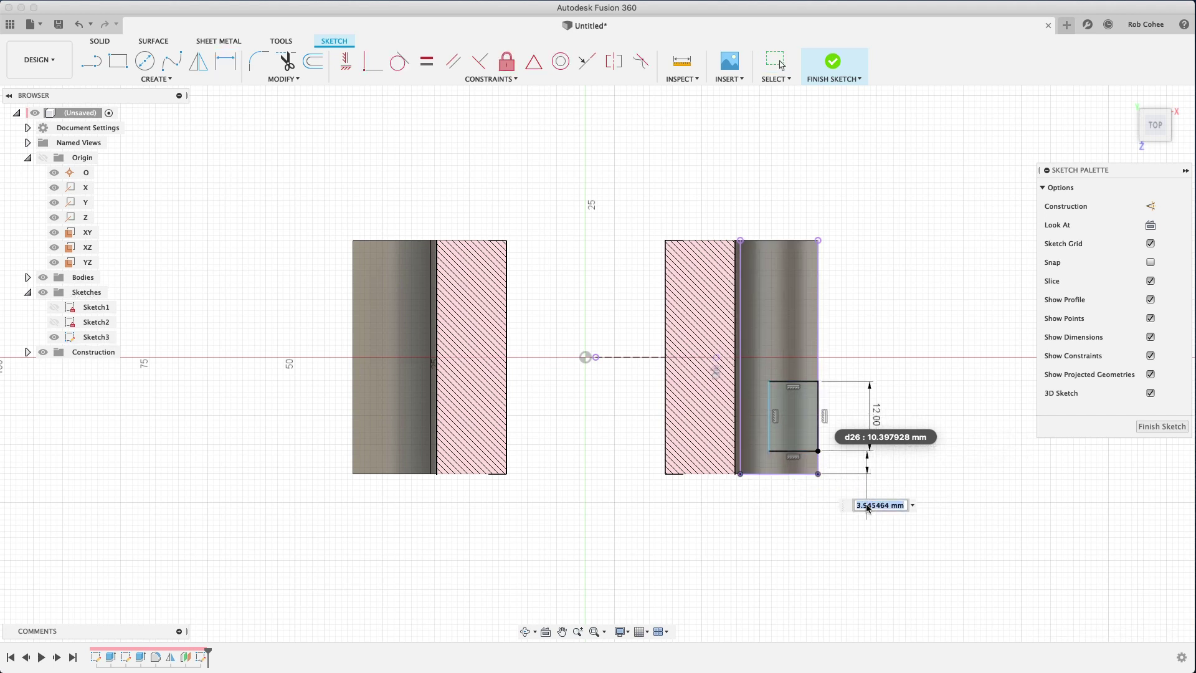
pyautogui.press('Return')
pyautogui.click(769, 439)
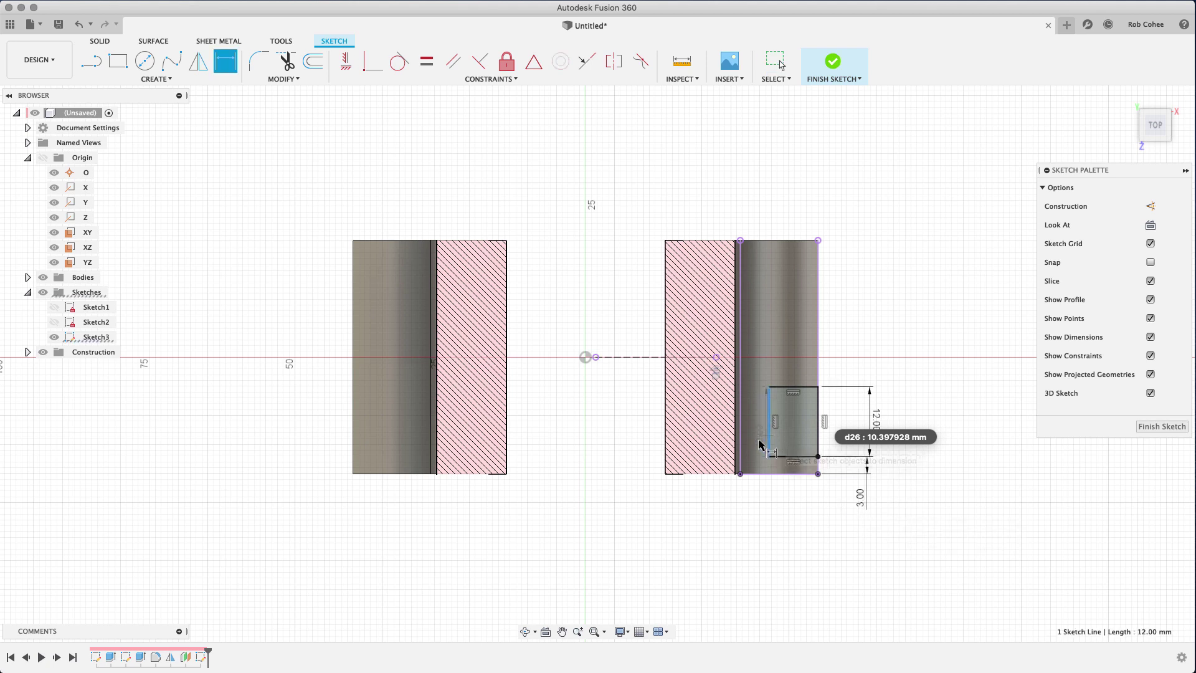
pyautogui.click(740, 448)
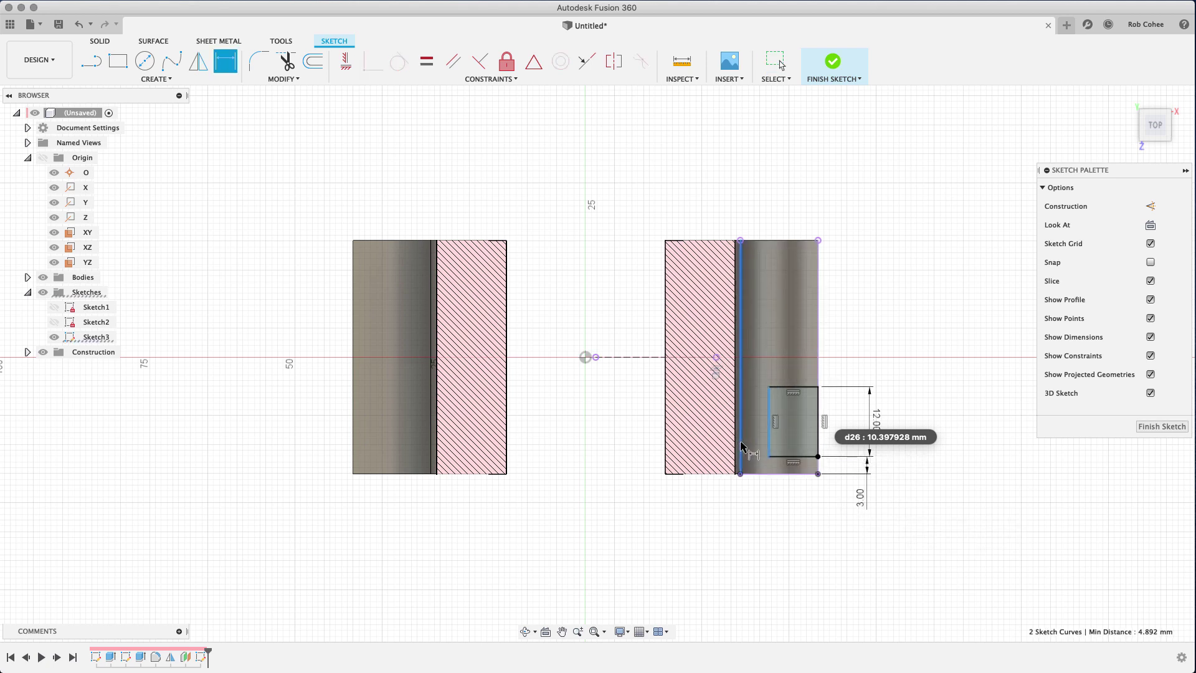
pyautogui.click(722, 526)
pyautogui.write('4.892443')
pyautogui.press('Return')
pyautogui.scroll(1, 699, 539)
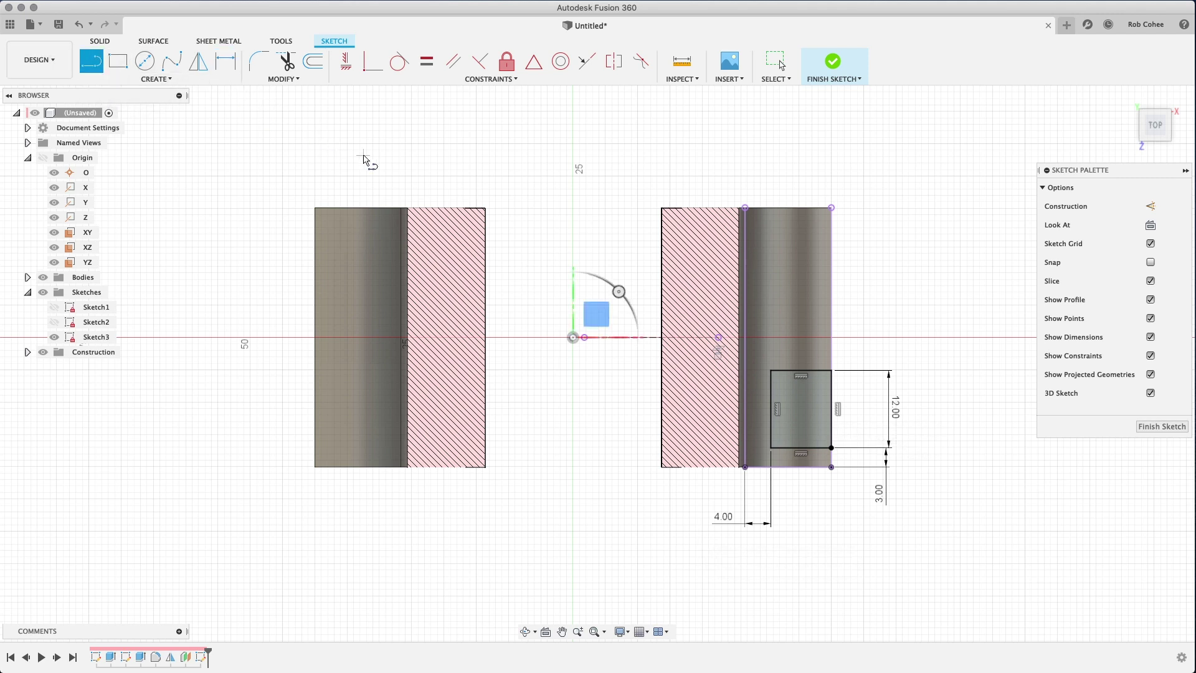
# Draw horizontal and vertical construction centrelines between the rectangle's edge midpoints.
pyautogui.click(1151, 206)
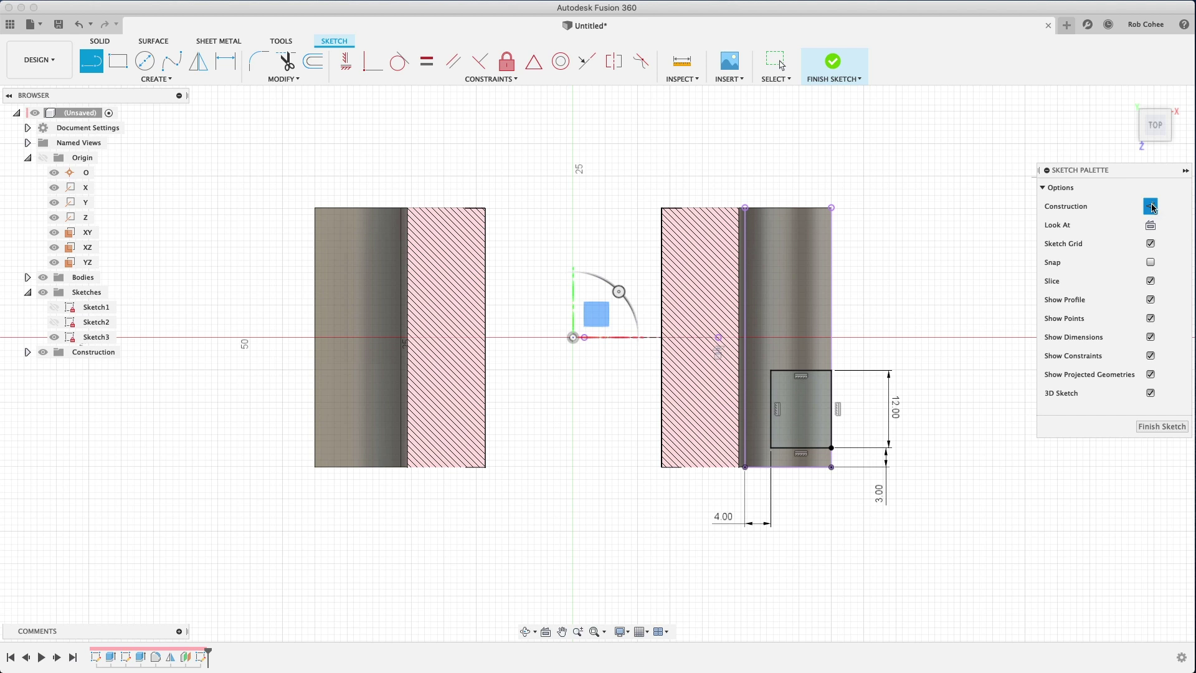
pyautogui.click(772, 409)
pyautogui.doubleClick(832, 409)
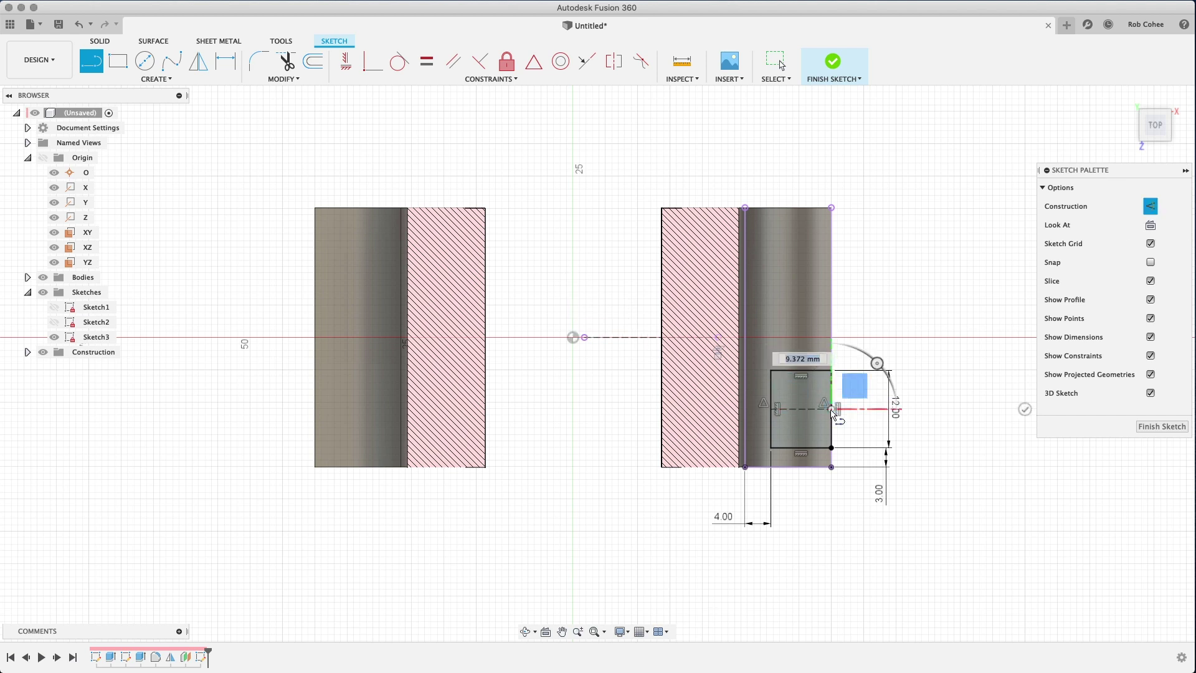
pyautogui.click(802, 372)
pyautogui.doubleClick(801, 447)
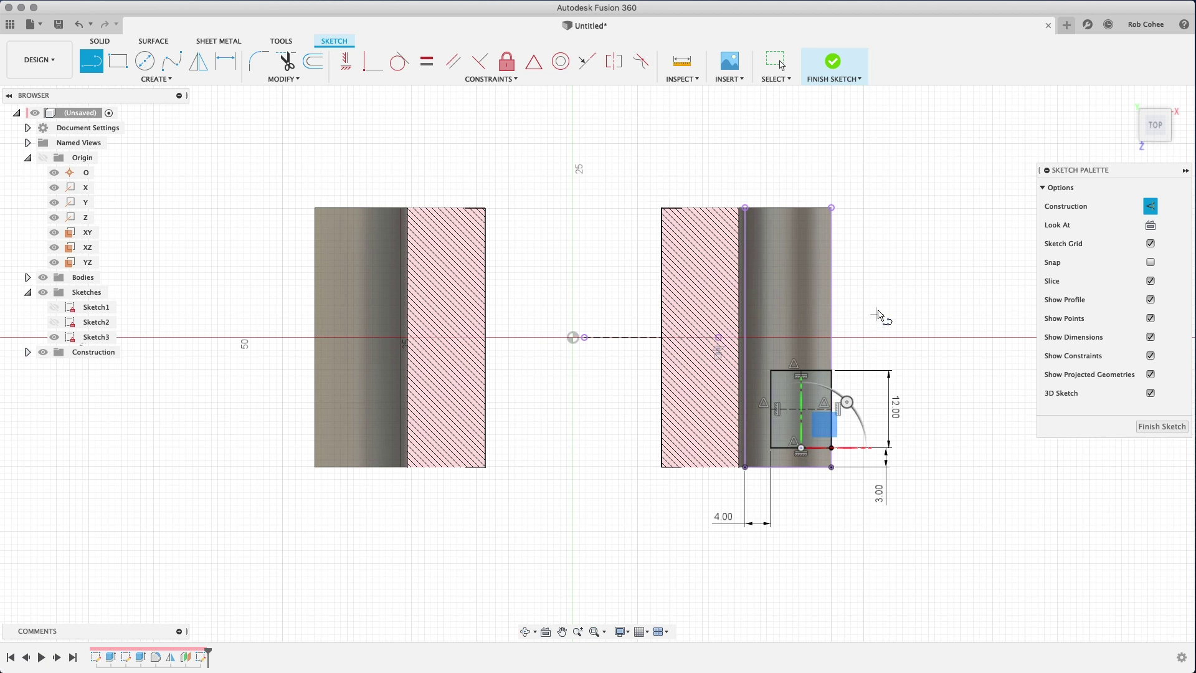
pyautogui.rightClick(895, 203)
pyautogui.click(859, 246)
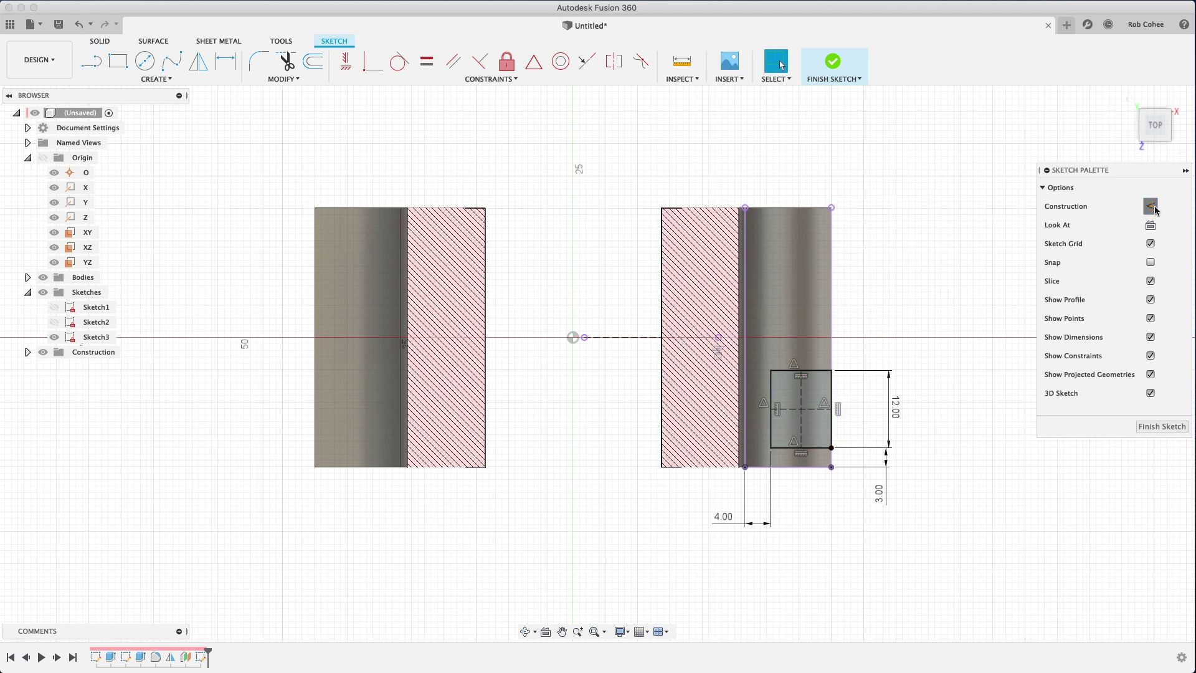
# Place a sketch point at the rectangle's centre.
pyautogui.click(155, 79)
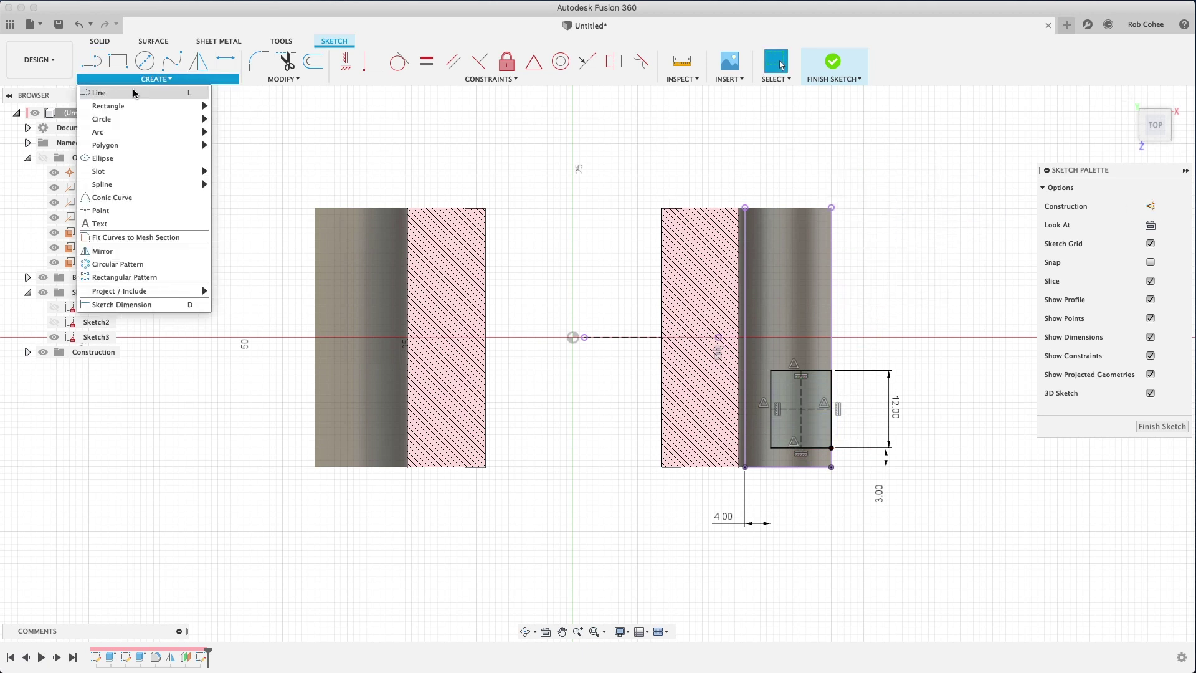
pyautogui.click(112, 216)
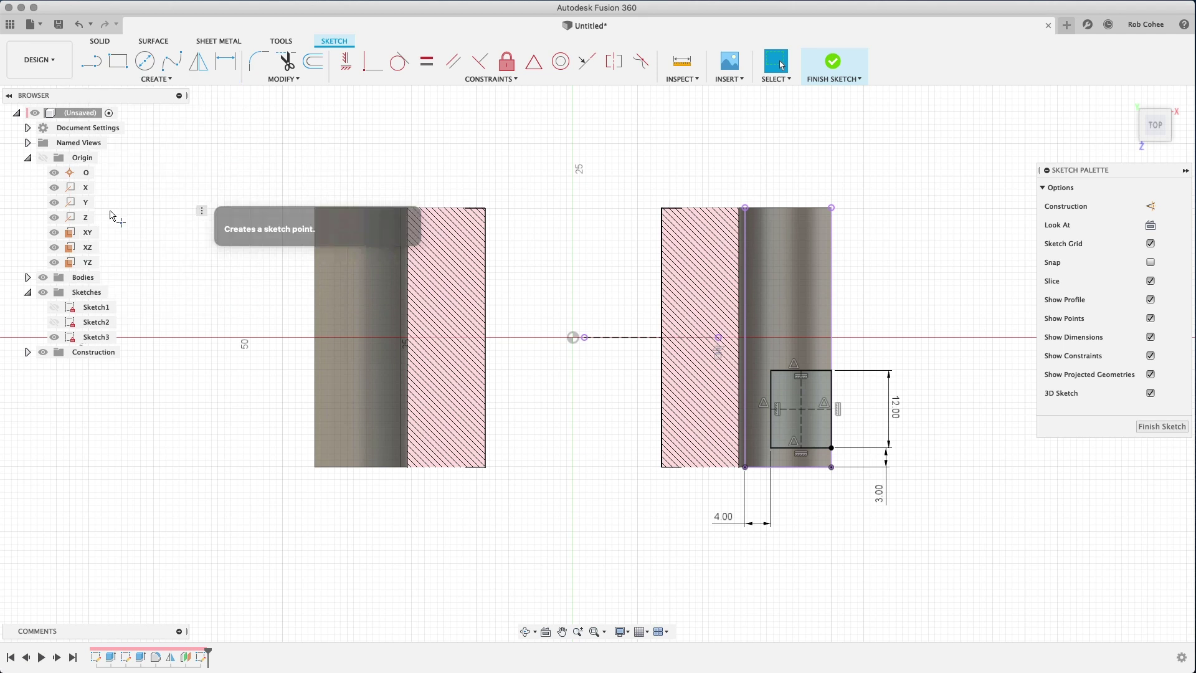
pyautogui.click(800, 409)
pyautogui.rightClick(874, 274)
pyautogui.click(839, 312)
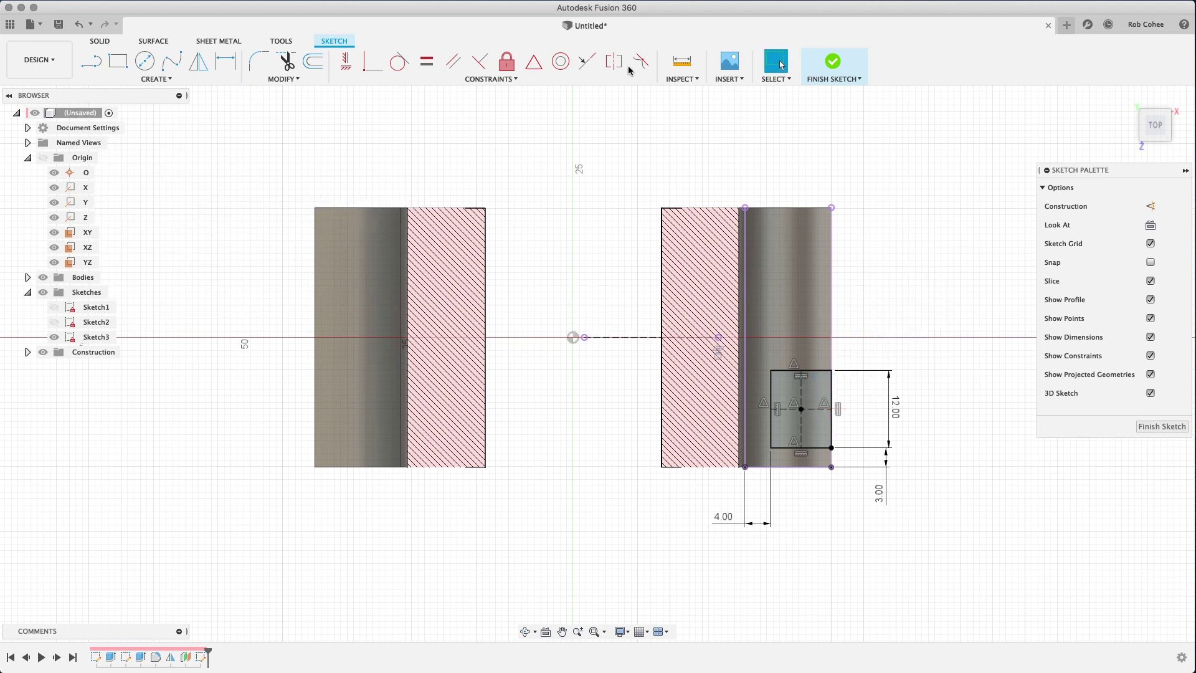
# Mirror the rectangle and its centre point across the horizontal origin construction line.
pyautogui.click(193, 64)
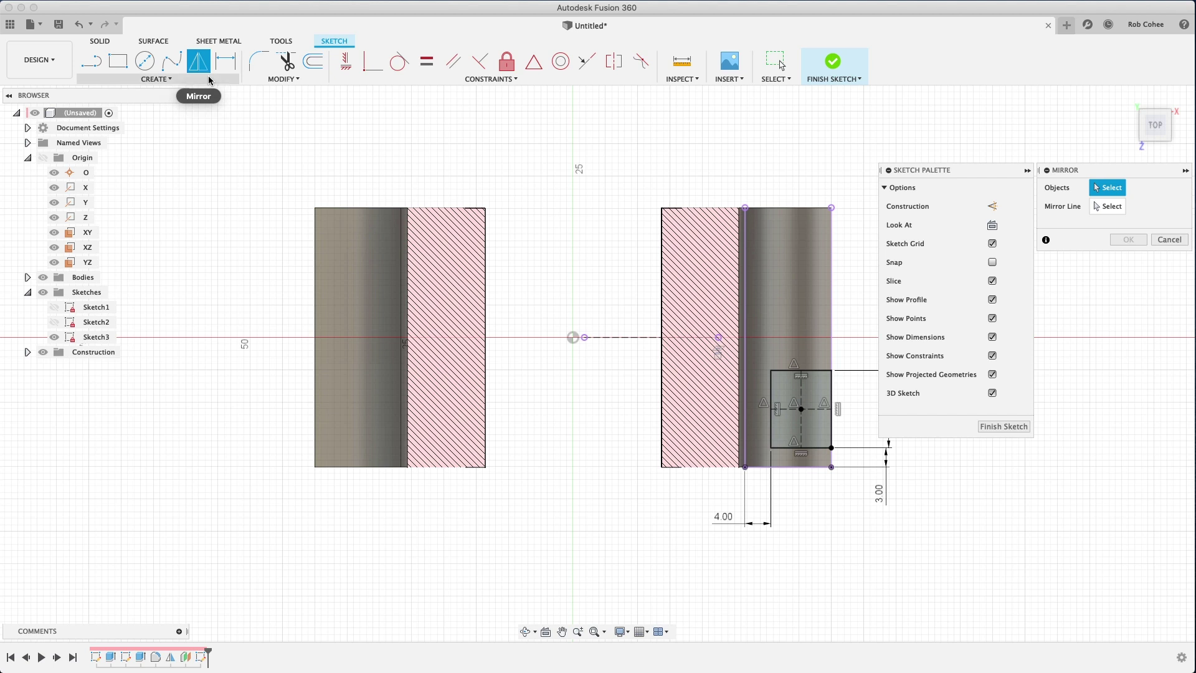
pyautogui.click(772, 394)
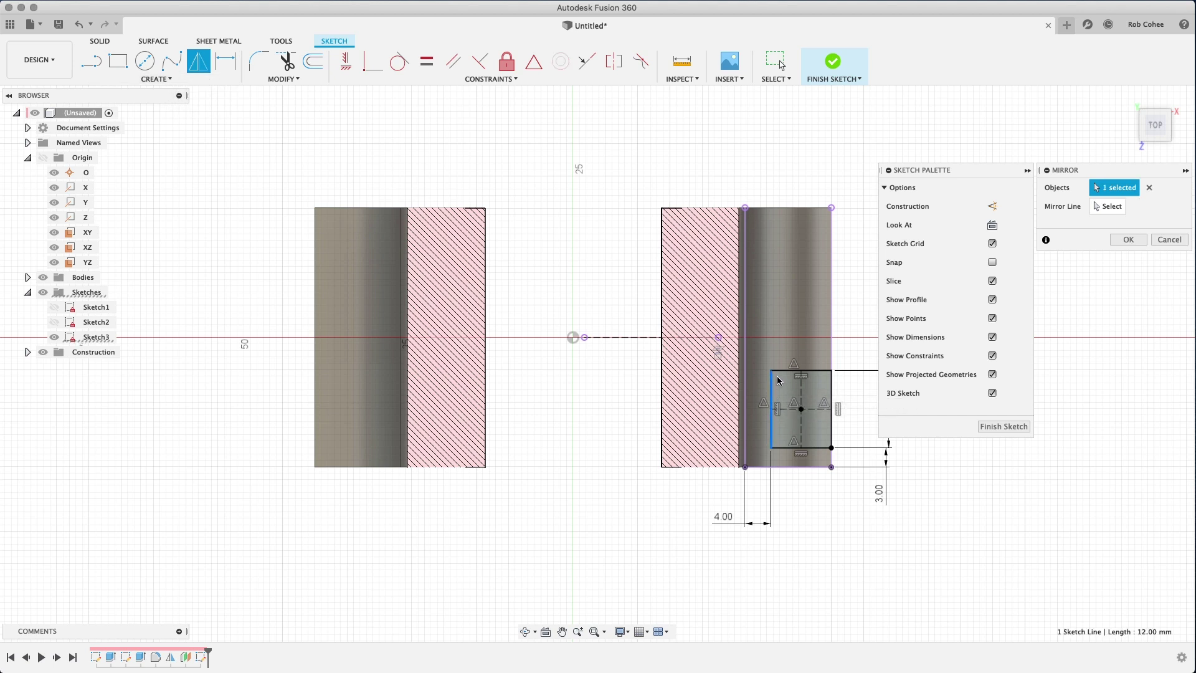
pyautogui.click(804, 371)
pyautogui.click(831, 399)
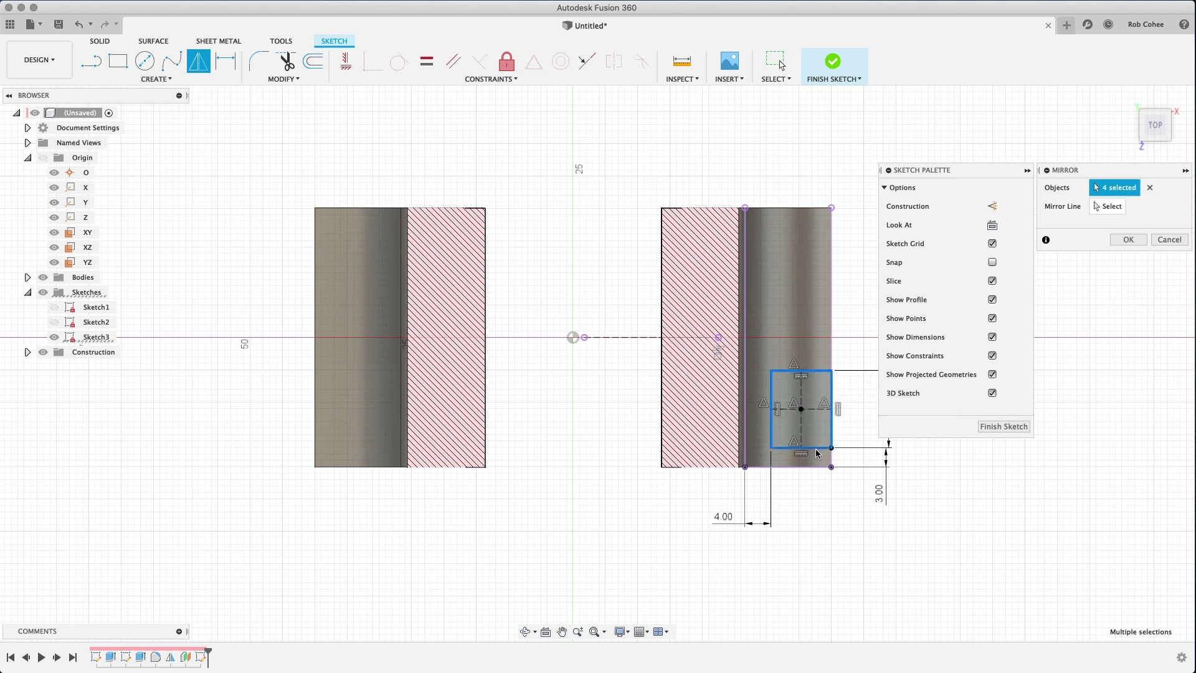
pyautogui.click(801, 409)
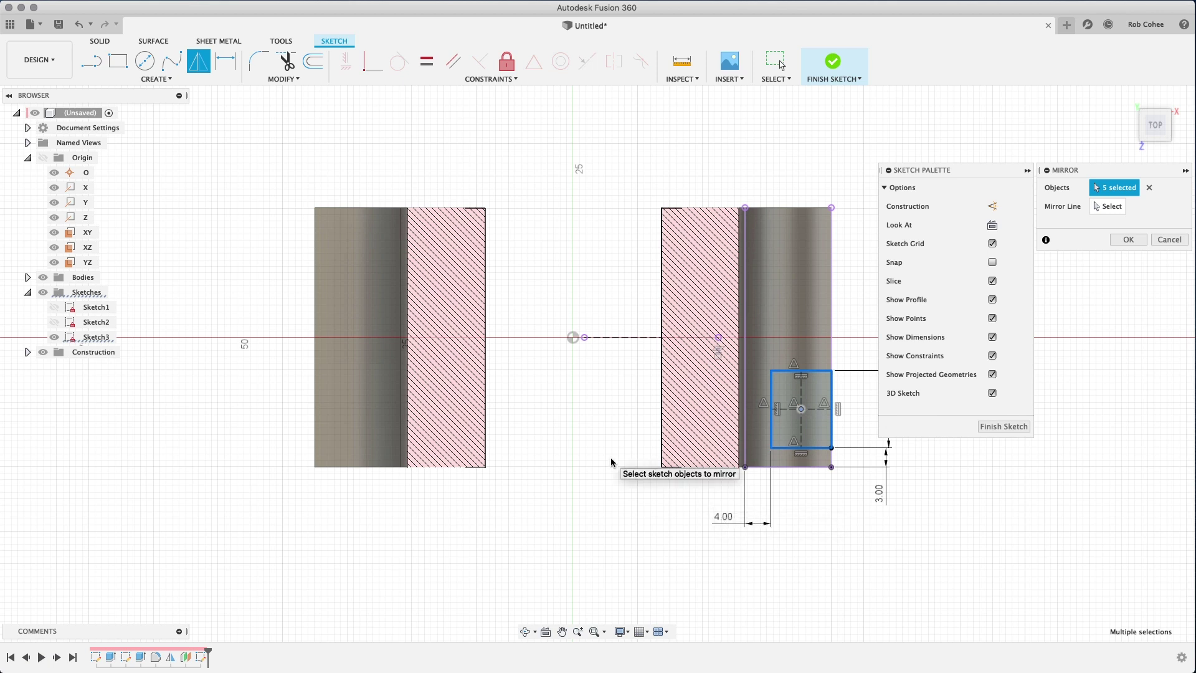
pyautogui.press('Return')
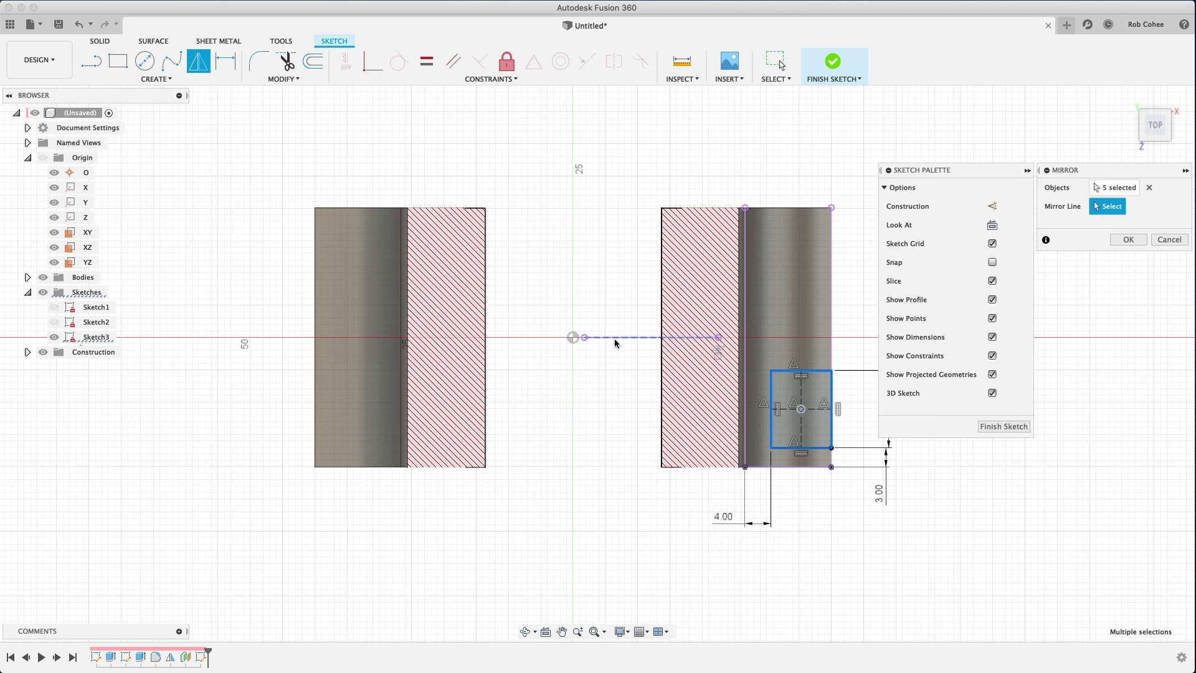
pyautogui.click(615, 337)
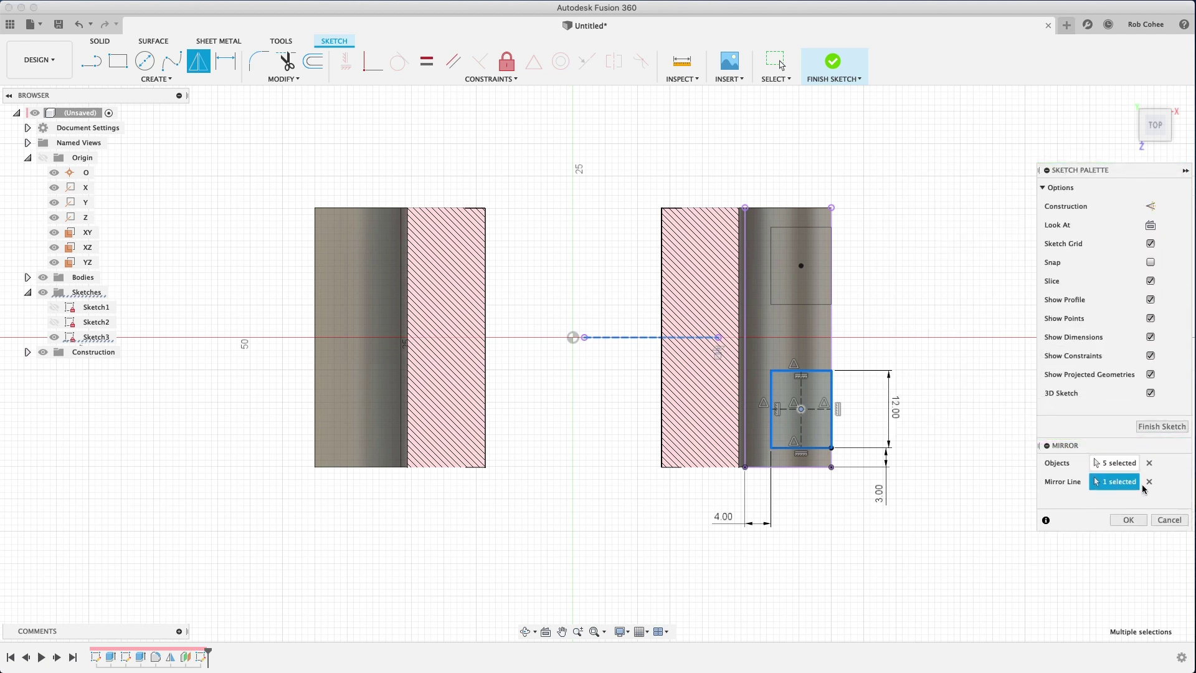
pyautogui.click(1128, 519)
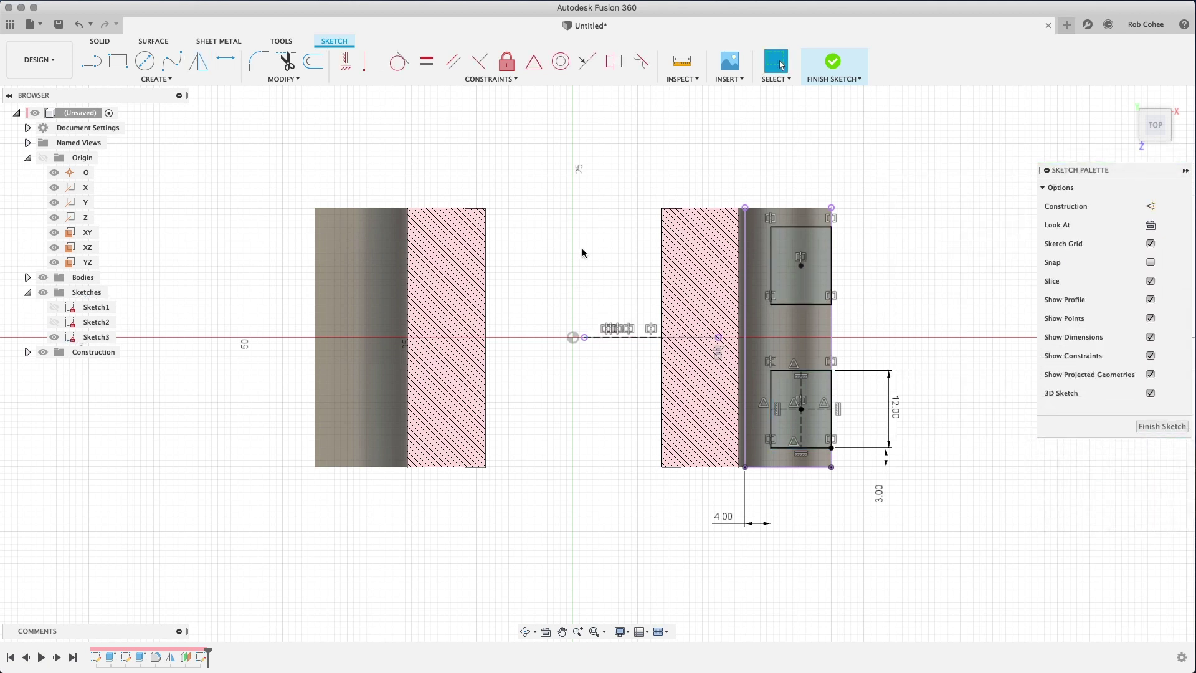
# Project the Z axis into Sketch3 and make it and the vertical centre line construction geometry.
pyautogui.press('p')
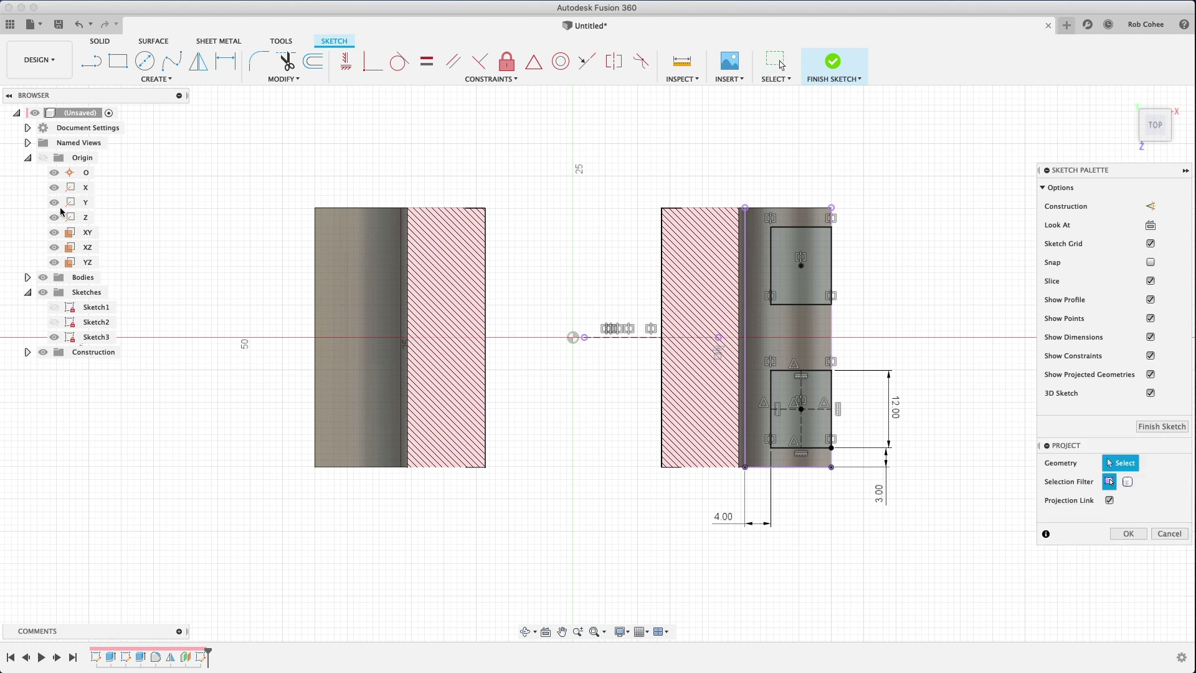
pyautogui.click(85, 217)
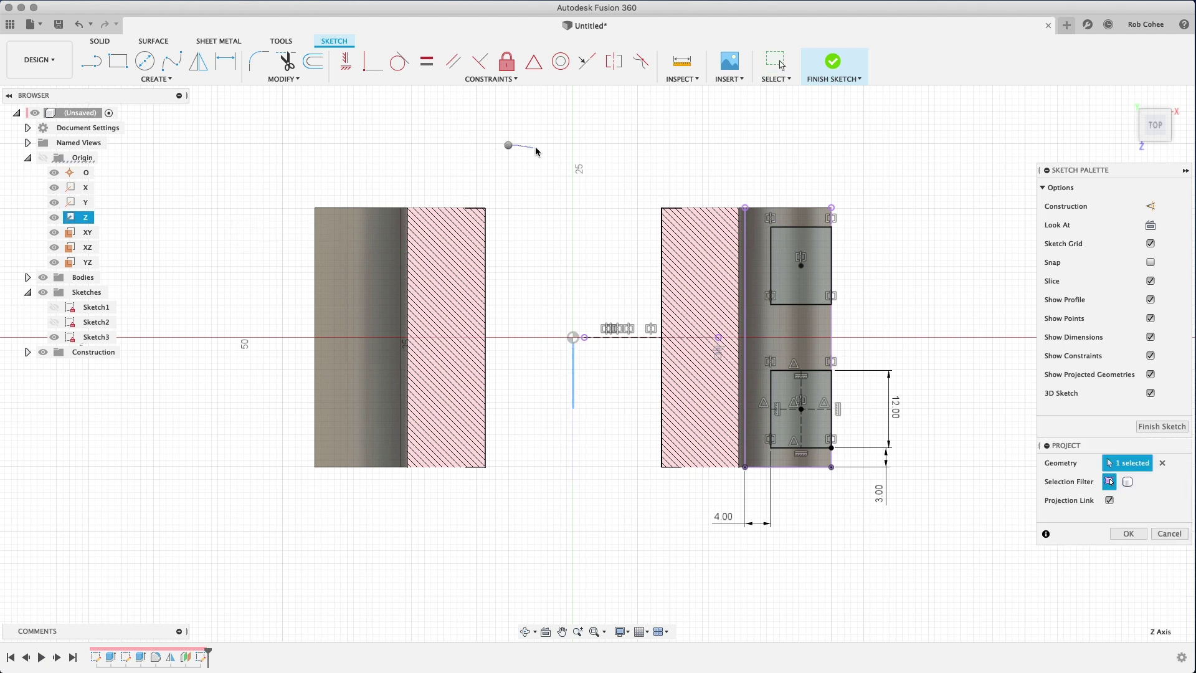
pyautogui.press('Return')
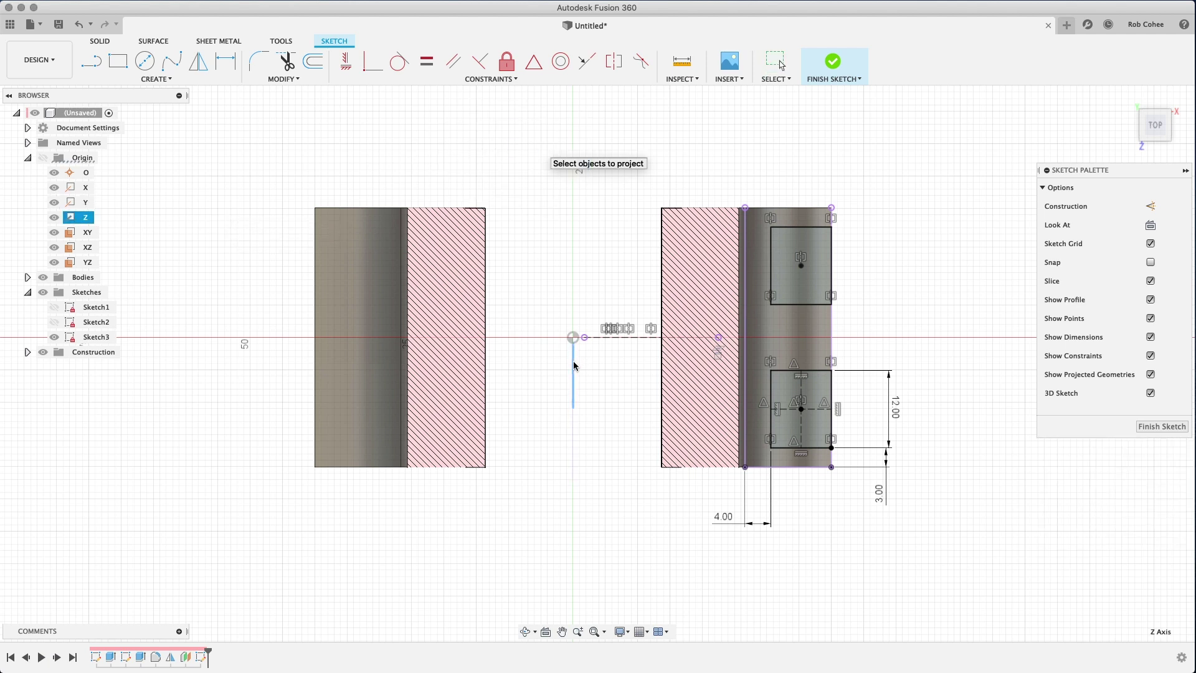
pyautogui.click(573, 386)
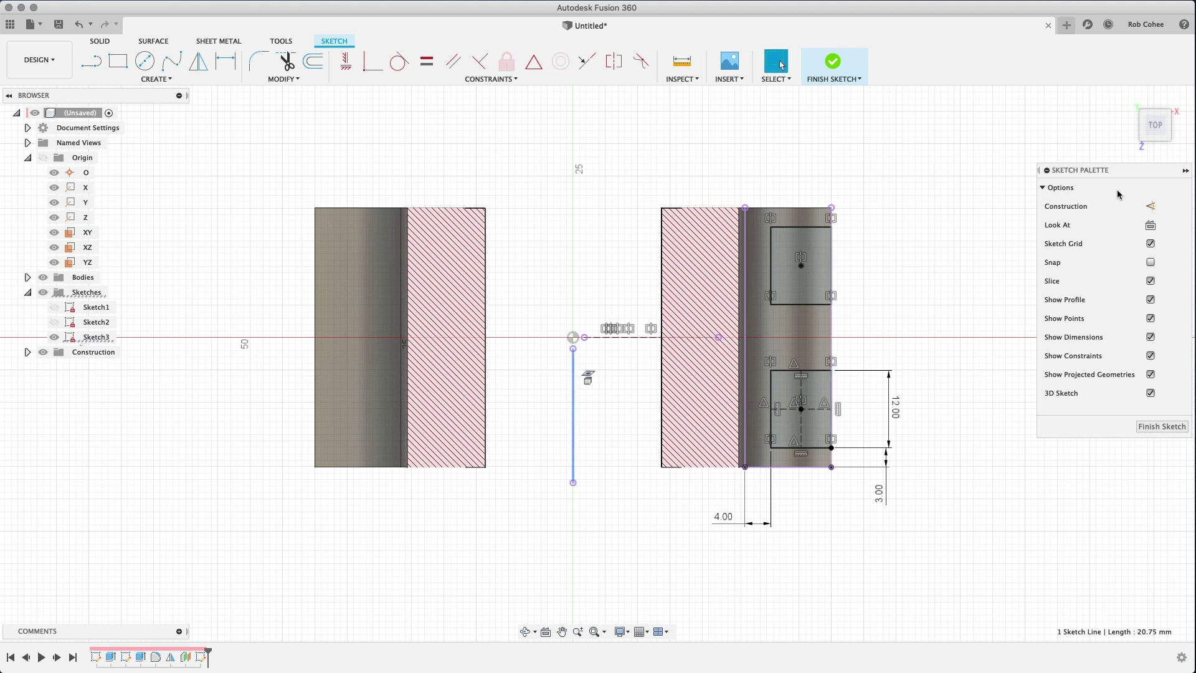
pyautogui.click(1150, 206)
pyautogui.press('Escape')
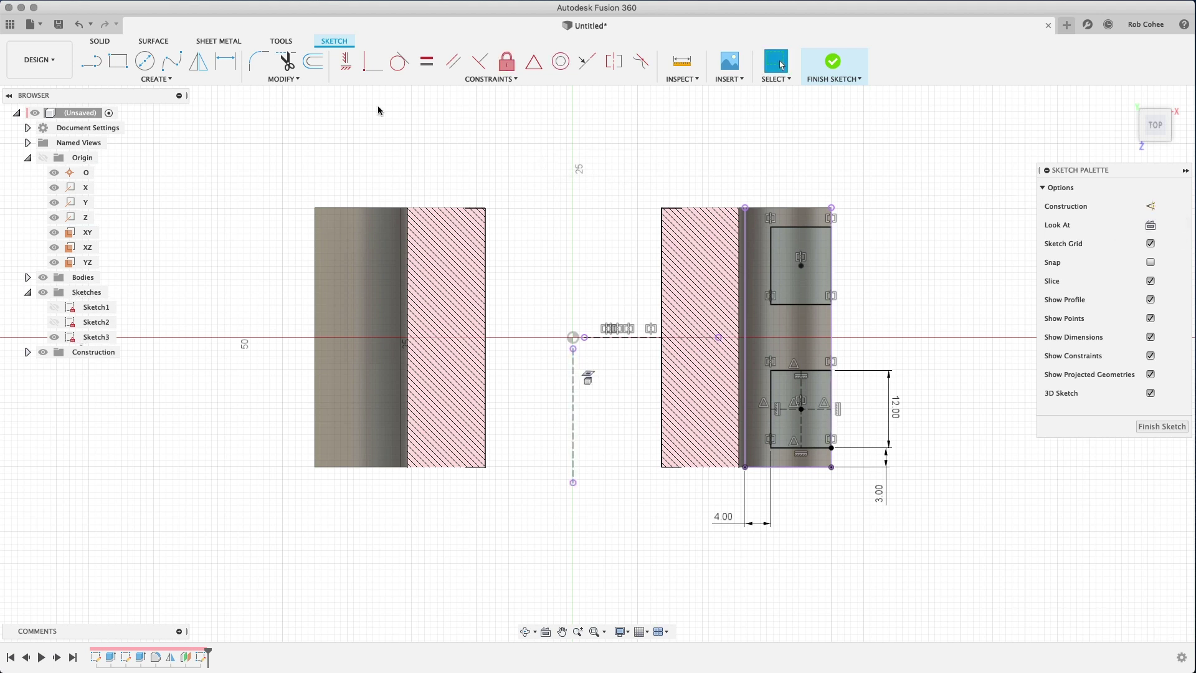
# Mirror both right-foot rectangles with their centre points across the vertical construction line.
pyautogui.click(198, 60)
pyautogui.click(771, 386)
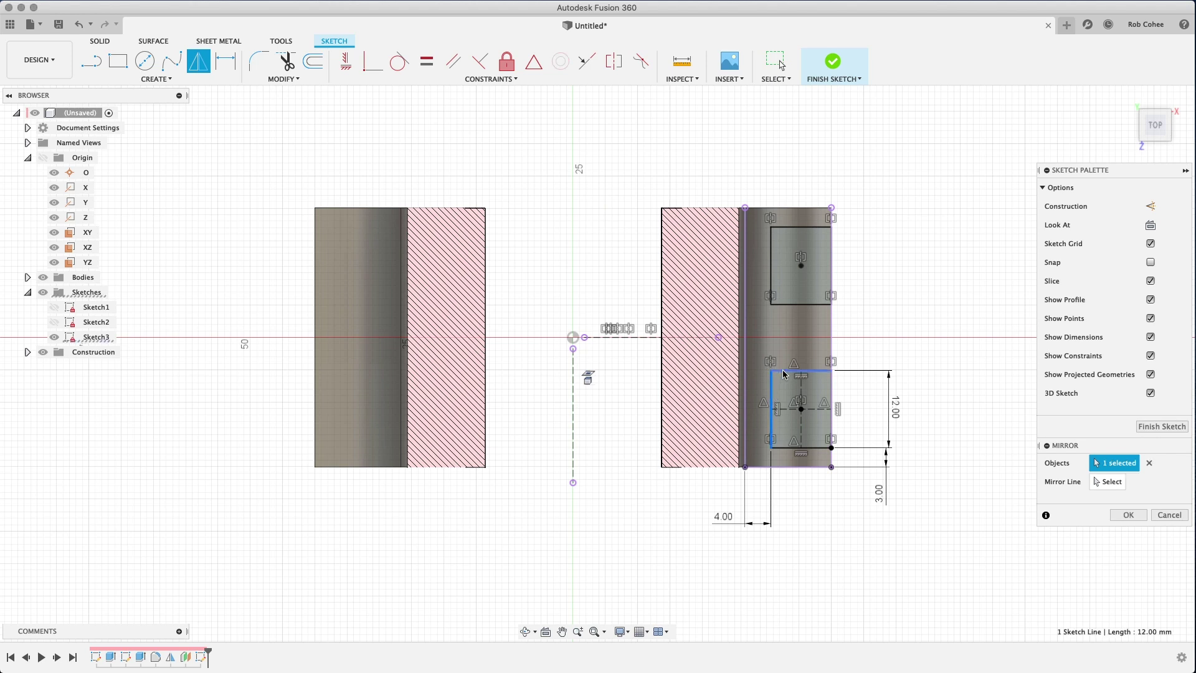
pyautogui.click(831, 405)
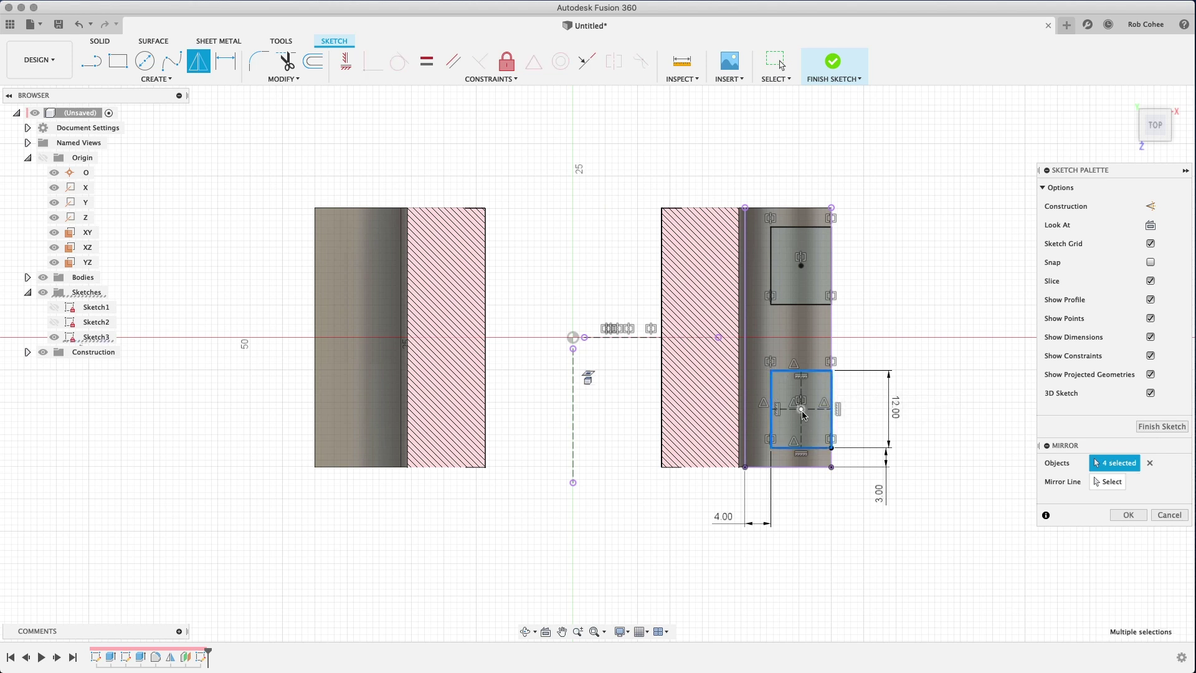
pyautogui.click(788, 305)
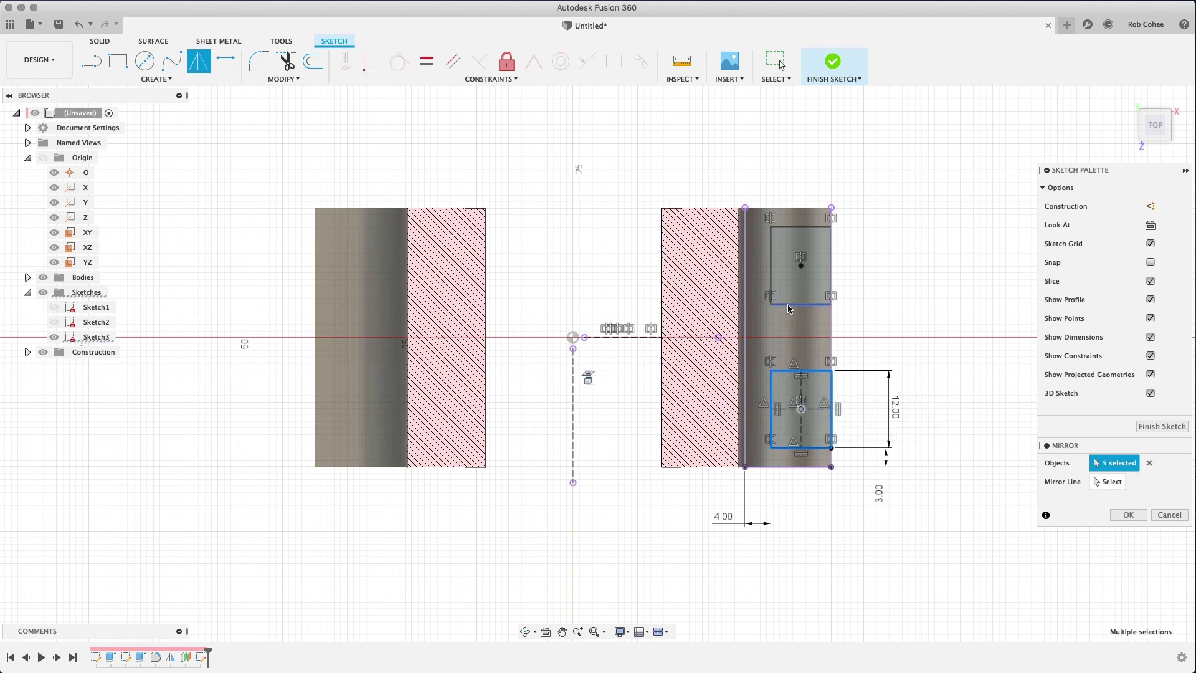
pyautogui.click(788, 228)
pyautogui.click(831, 255)
pyautogui.click(801, 265)
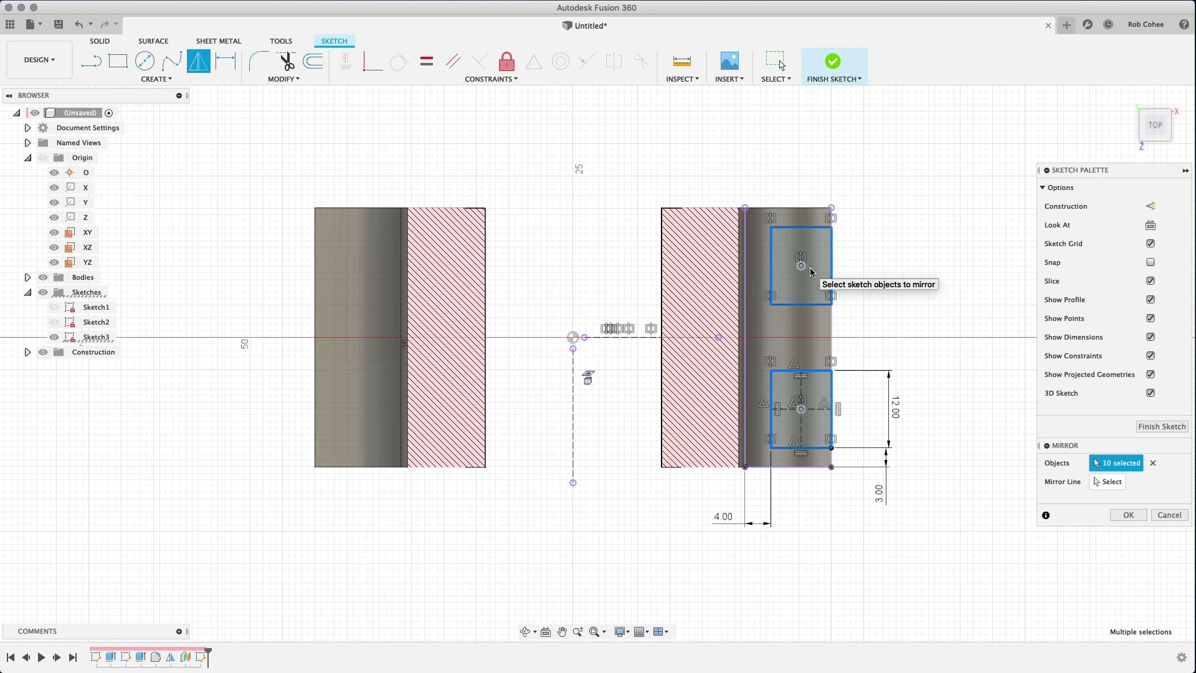
pyautogui.press('Tab')
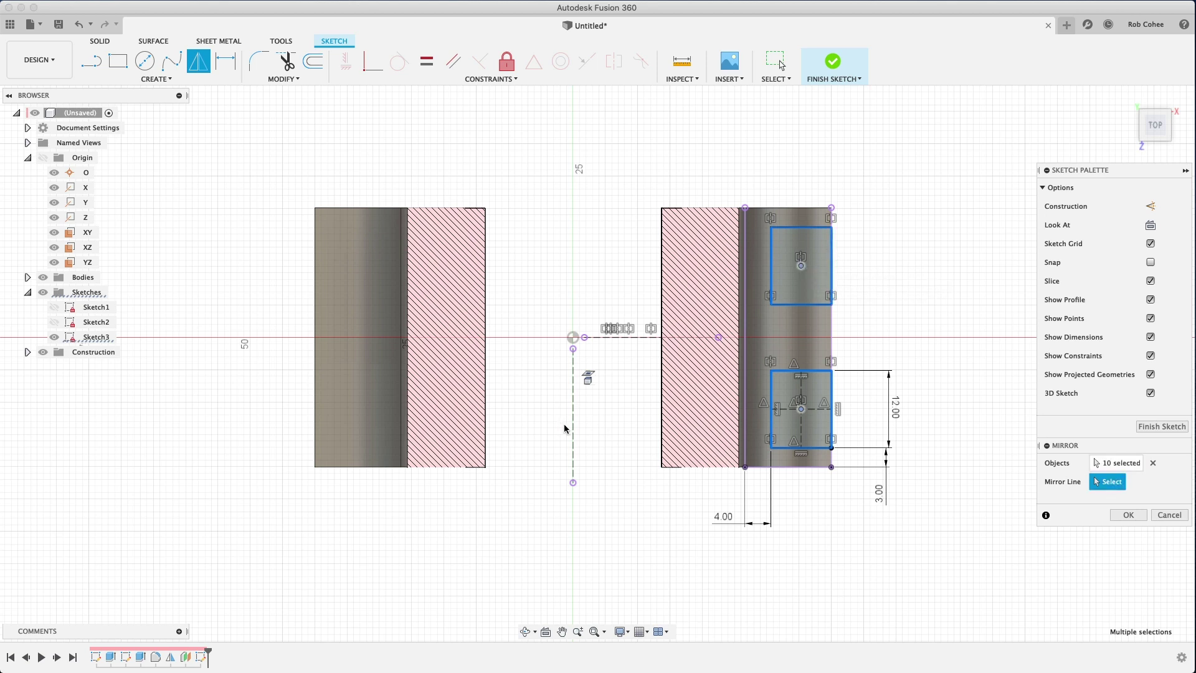
pyautogui.click(573, 433)
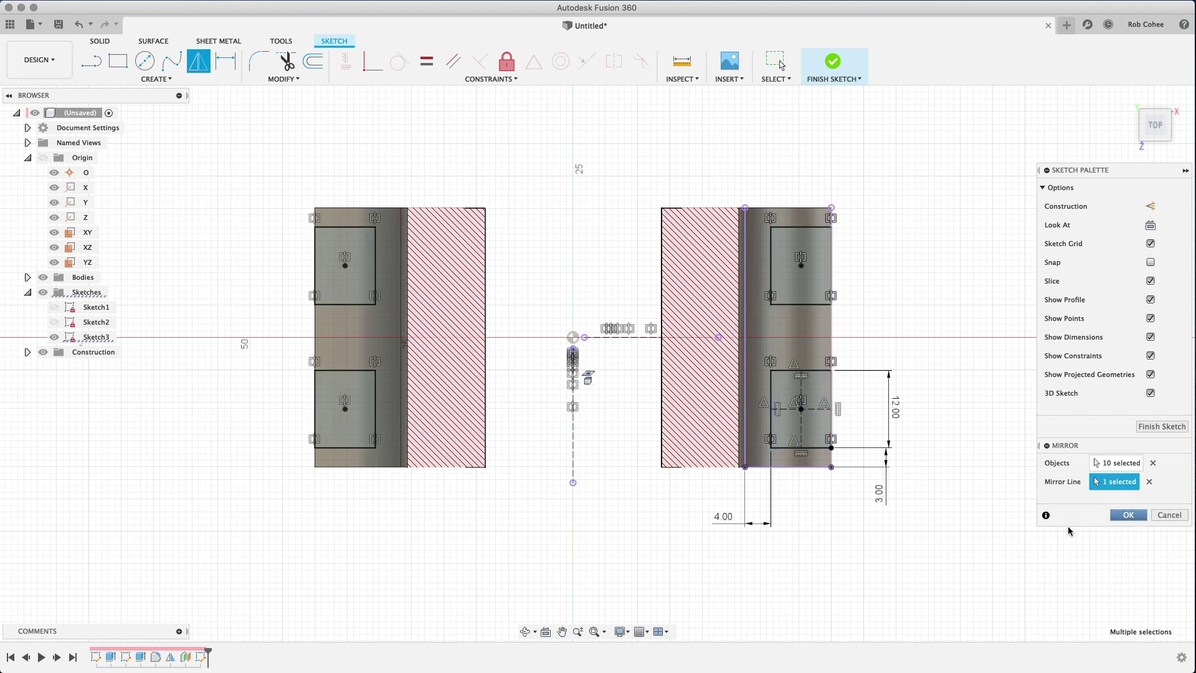
pyautogui.press('Return')
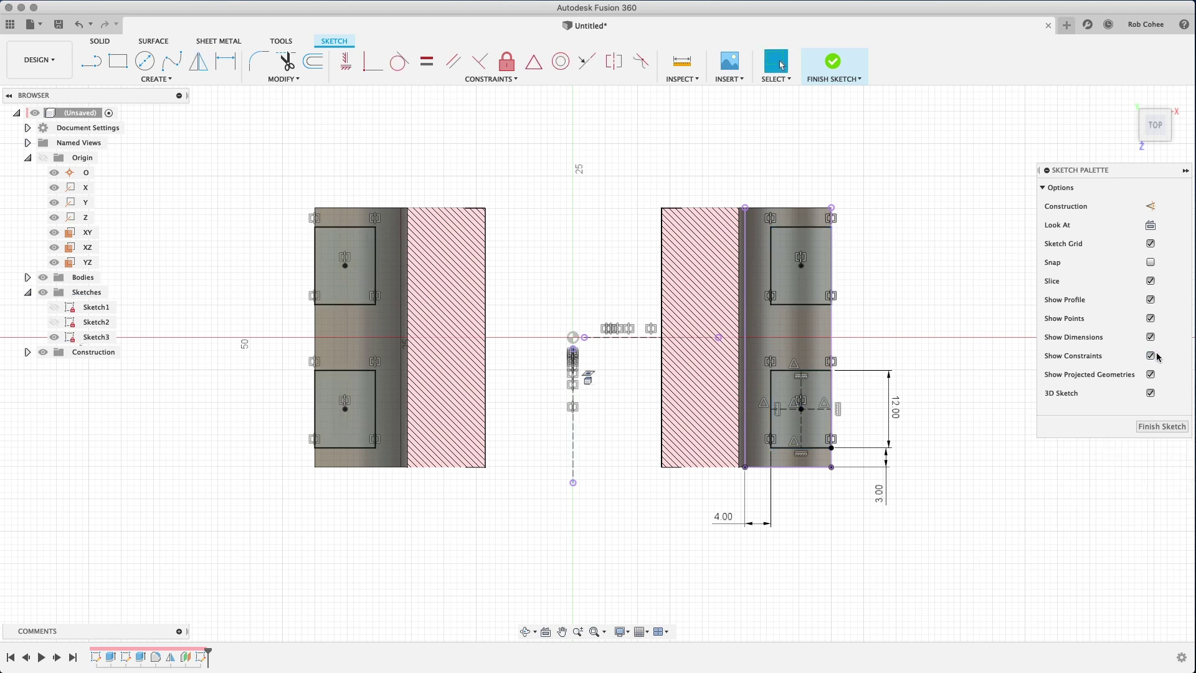
# Hide the sketch constraints, finish Sketch3, and orbit to a 3D view of the feet.
pyautogui.click(1150, 355)
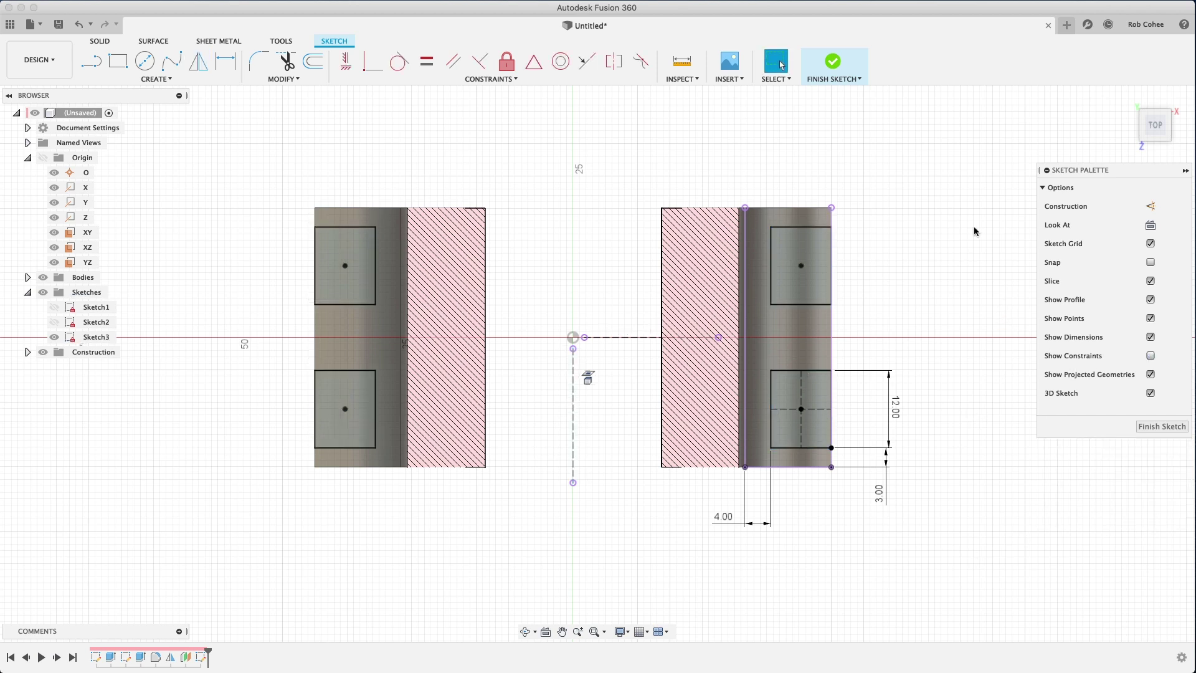
pyautogui.click(1161, 426)
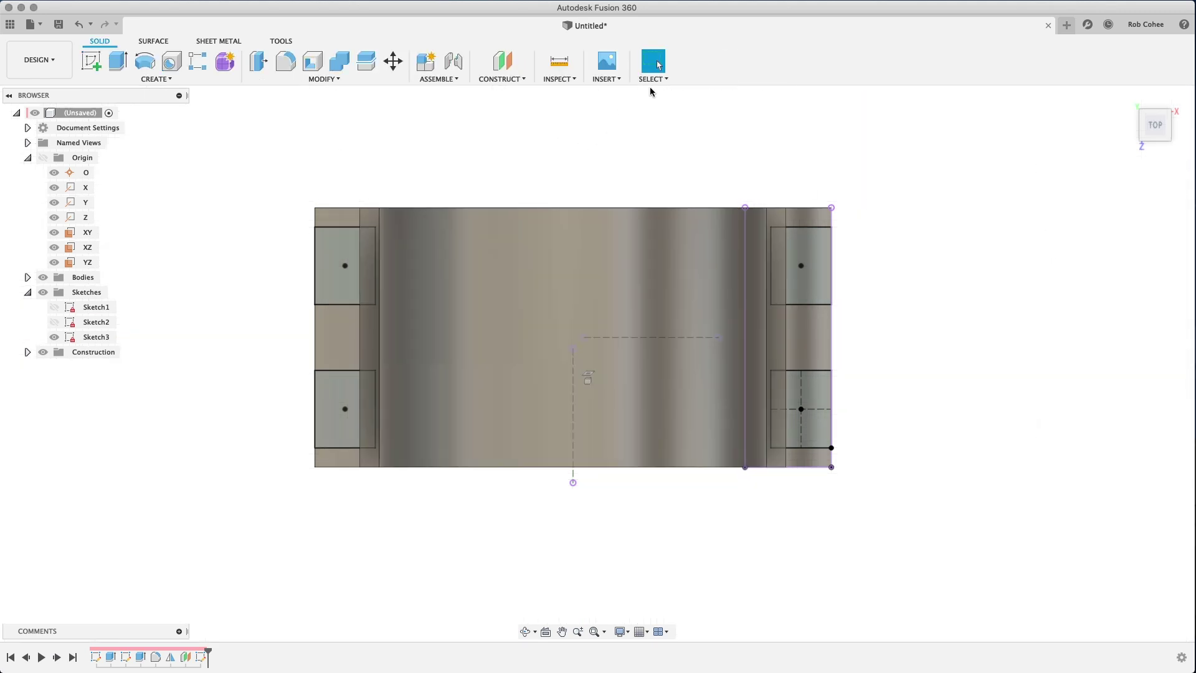
pyautogui.moveTo(1089, 107)
pyautogui.keyDown('shift'); pyautogui.mouseDown(button='middle')
pyautogui.moveTo(891, 283)
pyautogui.moveTo(799, 118)
pyautogui.mouseUp(button='middle'); pyautogui.keyUp('shift')
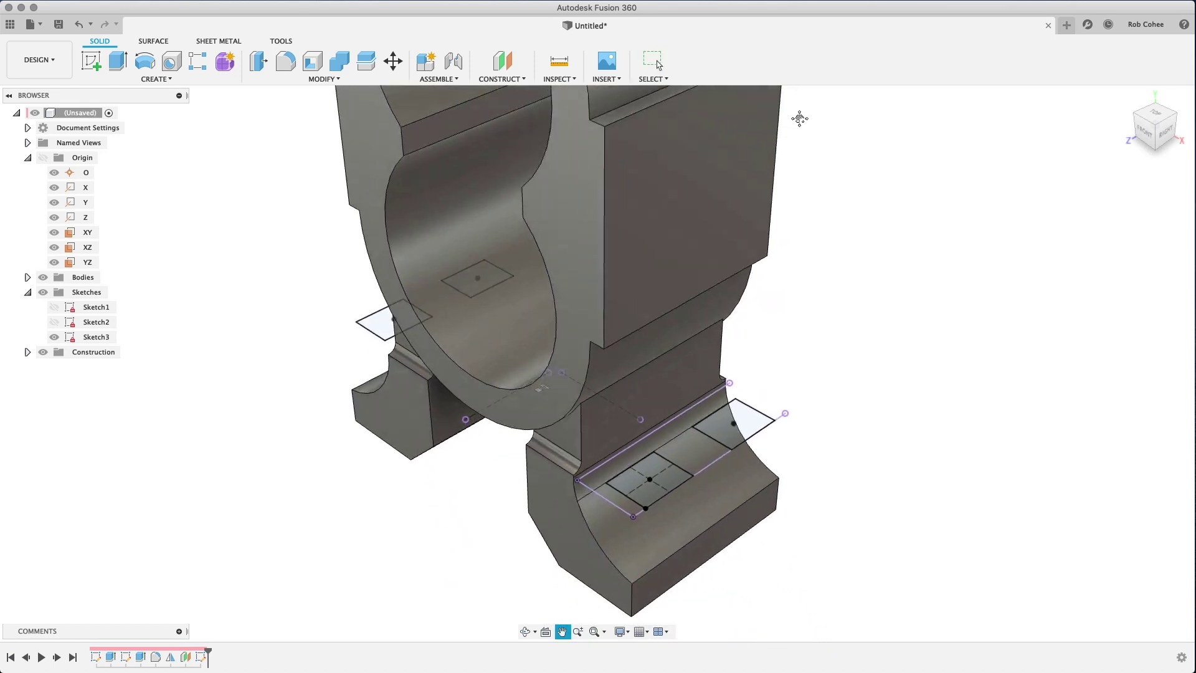
pyautogui.moveTo(799, 118); pyautogui.dragTo(769, 57)
pyautogui.press('Escape')
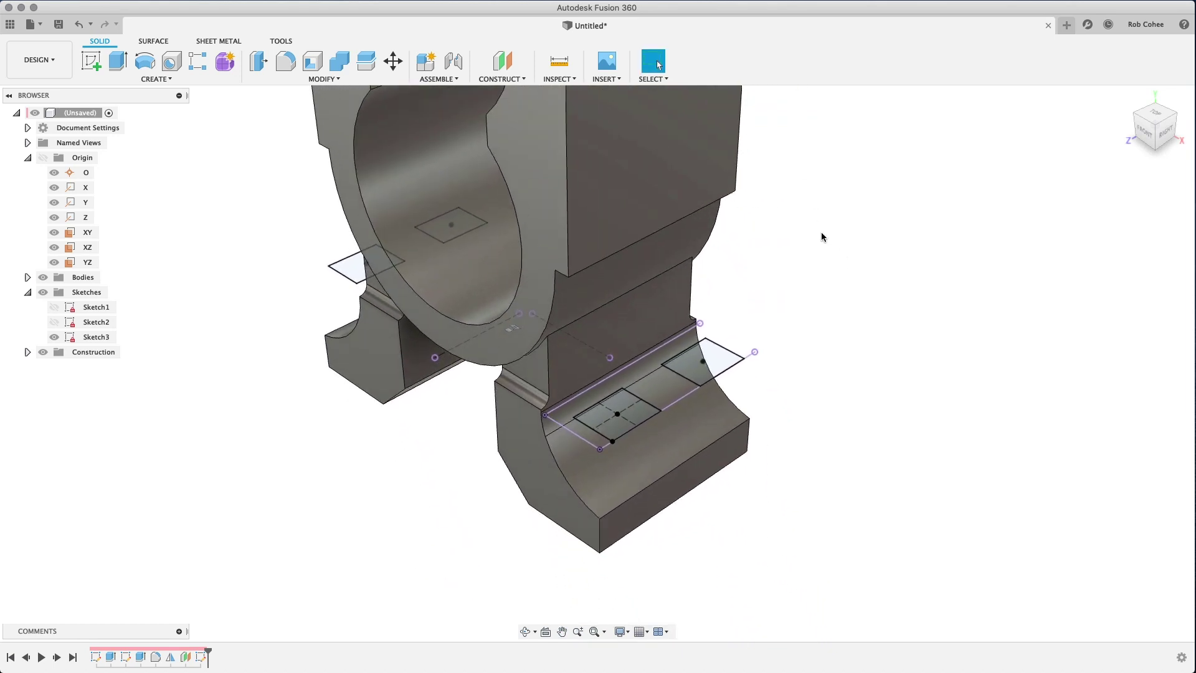
# Start an extrude and select the four rectangle profiles on both feet.
pyautogui.press('e')
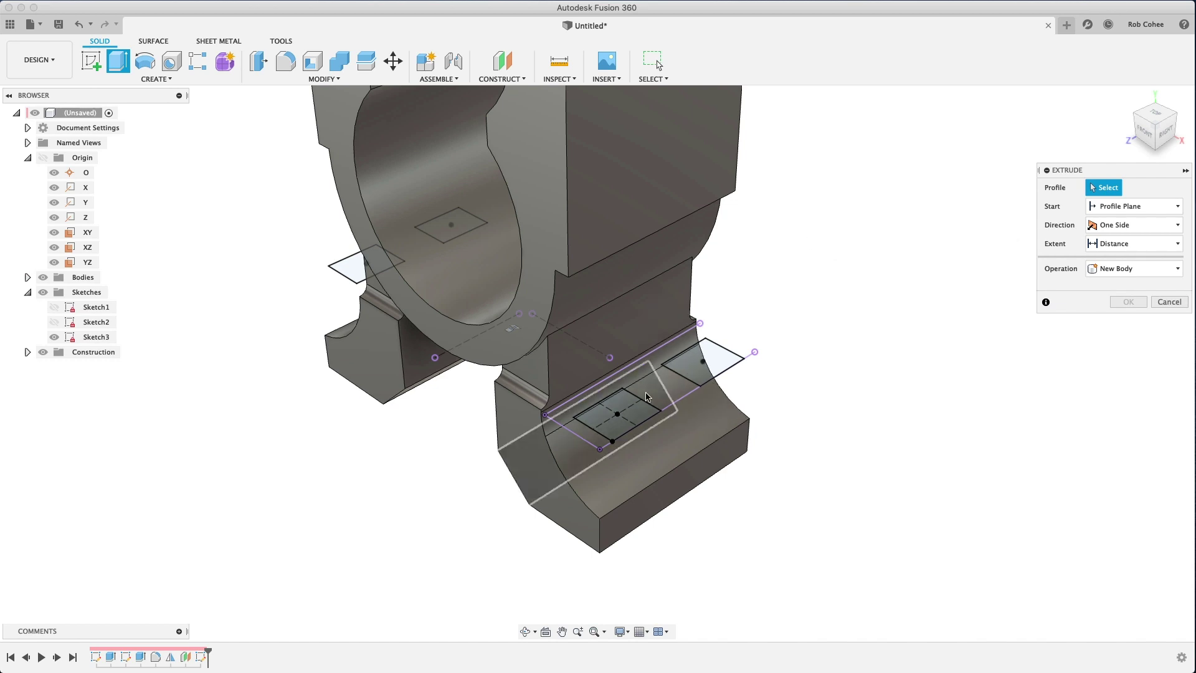
pyautogui.click(636, 416)
pyautogui.click(713, 364)
pyautogui.moveTo(381, 348)
pyautogui.keyDown('shift'); pyautogui.mouseDown(button='middle')
pyautogui.moveTo(459, 326)
pyautogui.moveTo(476, 294)
pyautogui.mouseUp(button='middle'); pyautogui.keyUp('shift')
pyautogui.click(282, 312)
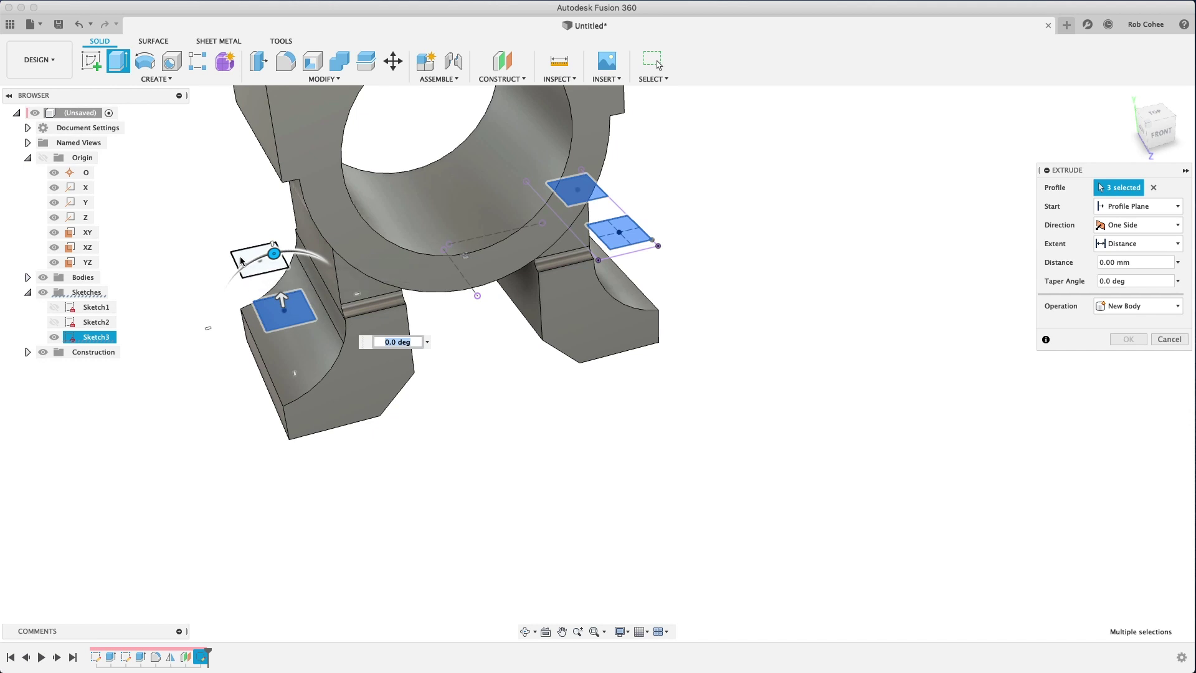
pyautogui.click(241, 263)
pyautogui.moveTo(473, 410)
pyautogui.keyDown('shift'); pyautogui.mouseDown(button='middle')
pyautogui.moveTo(398, 403)
pyautogui.moveTo(411, 398)
pyautogui.mouseUp(button='middle'); pyautogui.keyUp('shift')
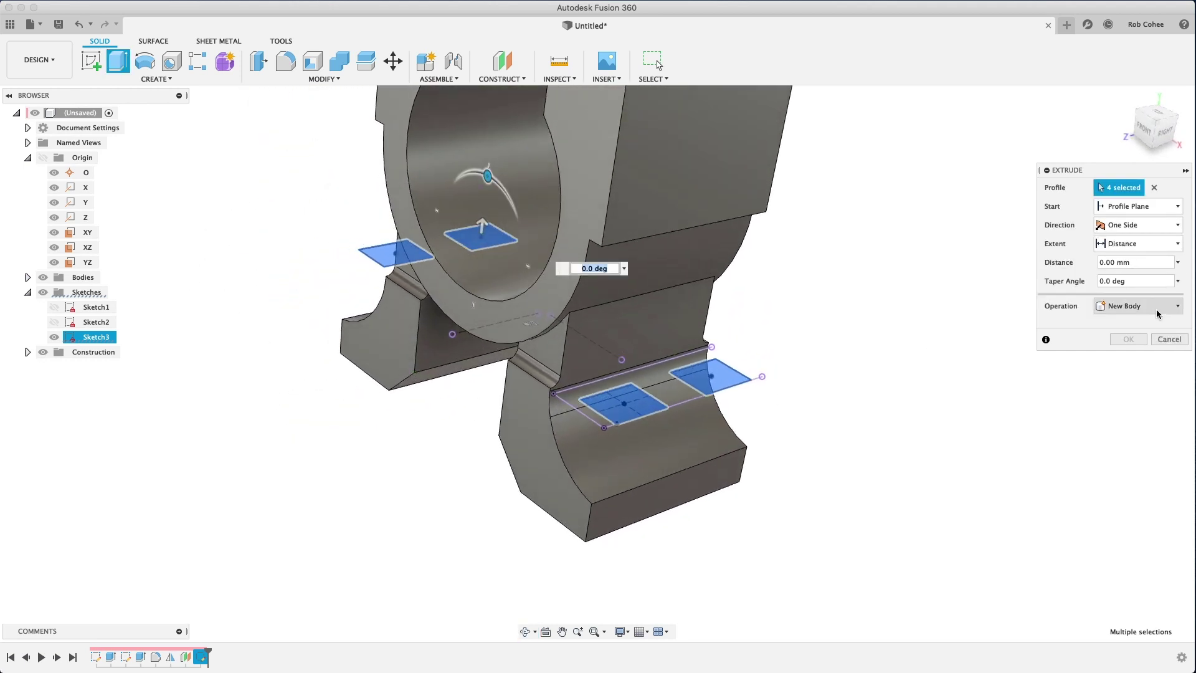
# Cut the profiles down into the feet with extent To Object, ending at the chosen face.
pyautogui.click(1140, 306)
pyautogui.click(1121, 330)
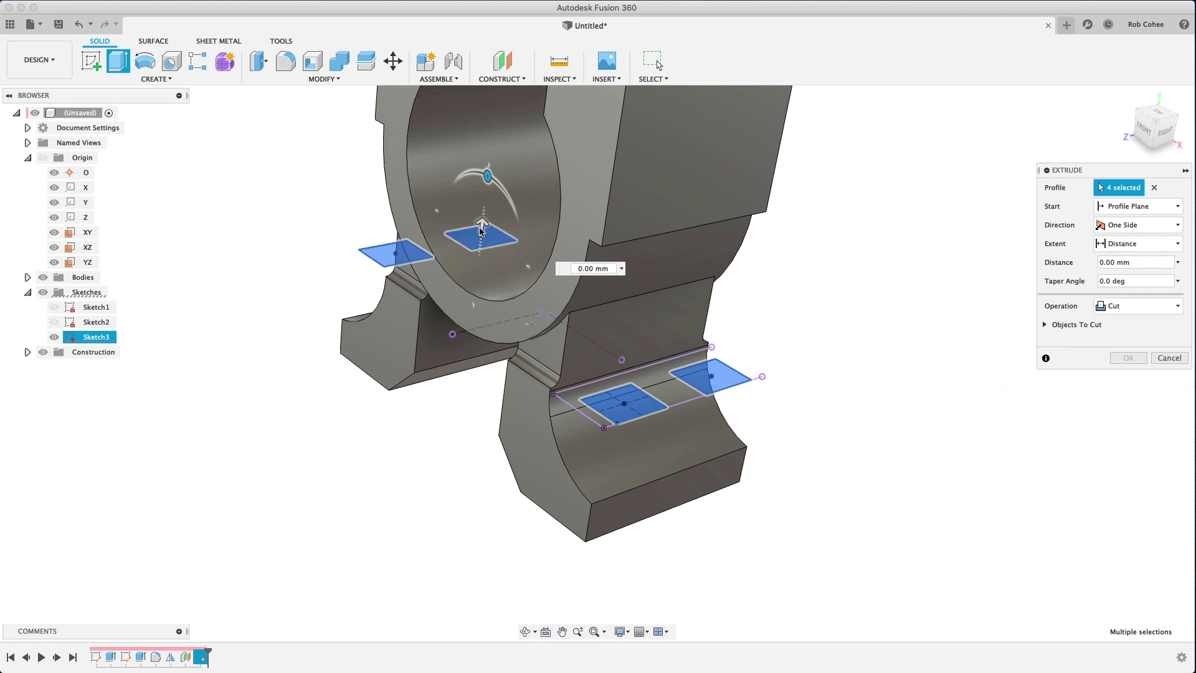
pyautogui.moveTo(481, 225); pyautogui.dragTo(470, 335)
pyautogui.moveTo(452, 435)
pyautogui.keyDown('shift'); pyautogui.mouseDown(button='middle')
pyautogui.moveTo(448, 484)
pyautogui.moveTo(465, 459)
pyautogui.moveTo(467, 483)
pyautogui.mouseUp(button='middle'); pyautogui.keyUp('shift')
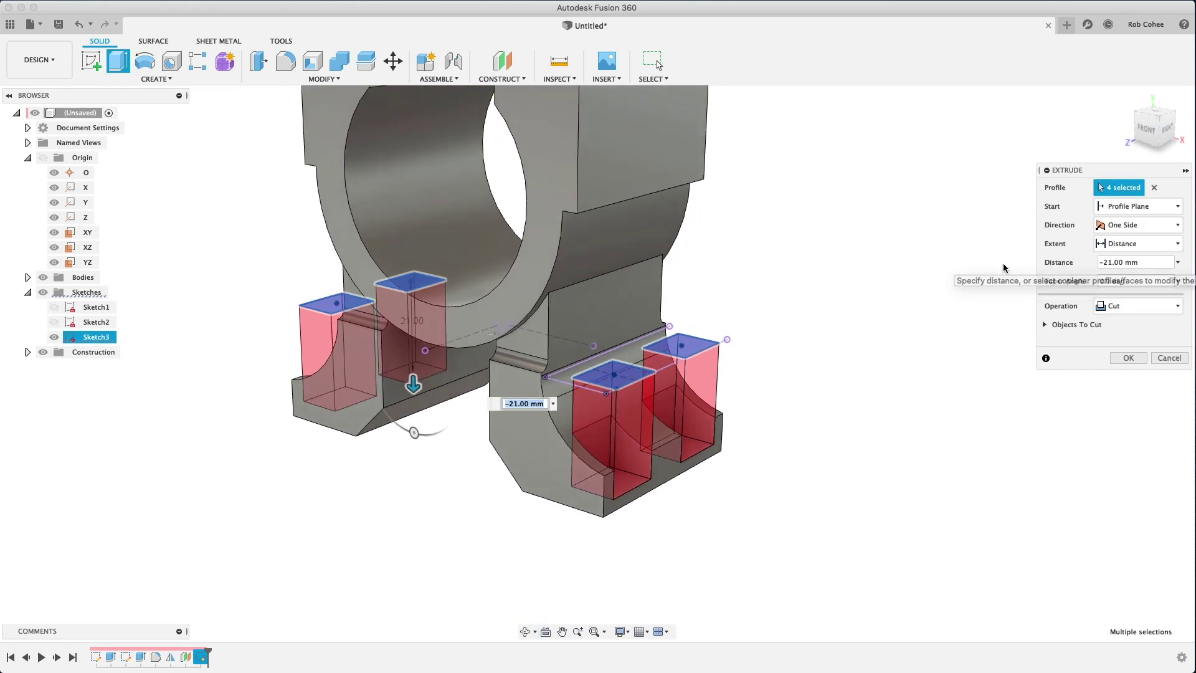
pyautogui.click(1152, 246)
pyautogui.click(1124, 273)
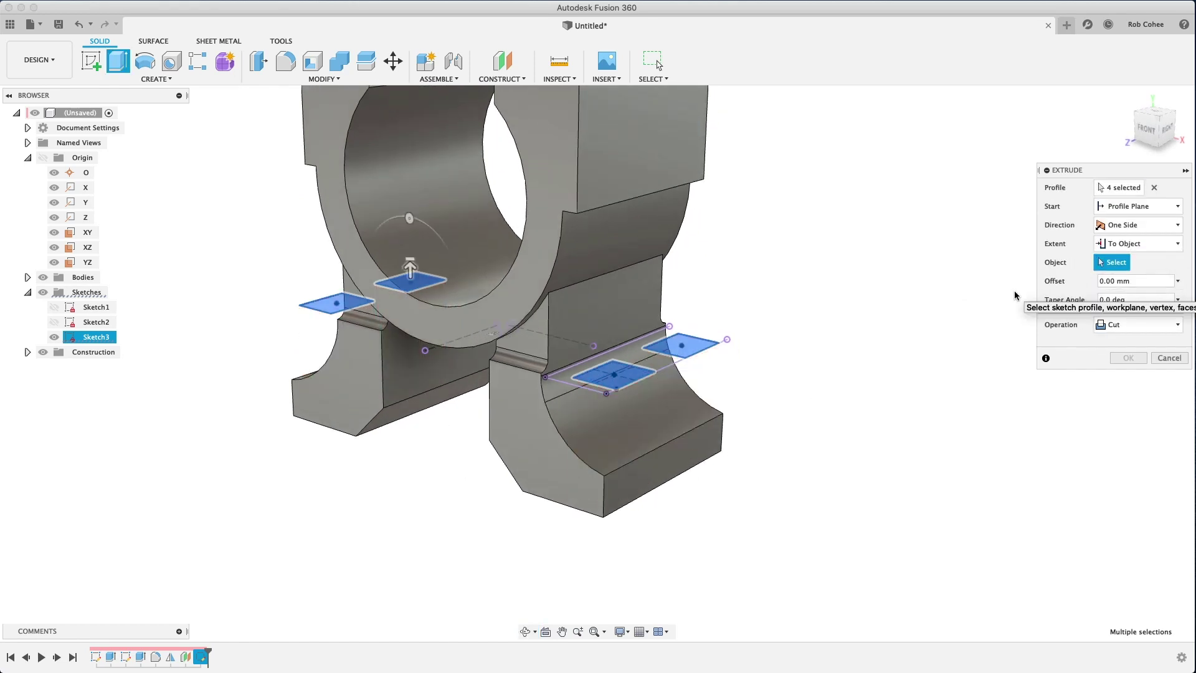
pyautogui.keyDown('shift'); pyautogui.moveTo(713, 542); pyautogui.dragTo(751, 471, button='middle'); pyautogui.keyUp('shift')
pyautogui.click(666, 498)
pyautogui.moveTo(666, 499)
pyautogui.keyDown('shift'); pyautogui.mouseDown(button='middle')
pyautogui.moveTo(836, 495)
pyautogui.moveTo(814, 455)
pyautogui.mouseUp(button='middle'); pyautogui.keyUp('shift')
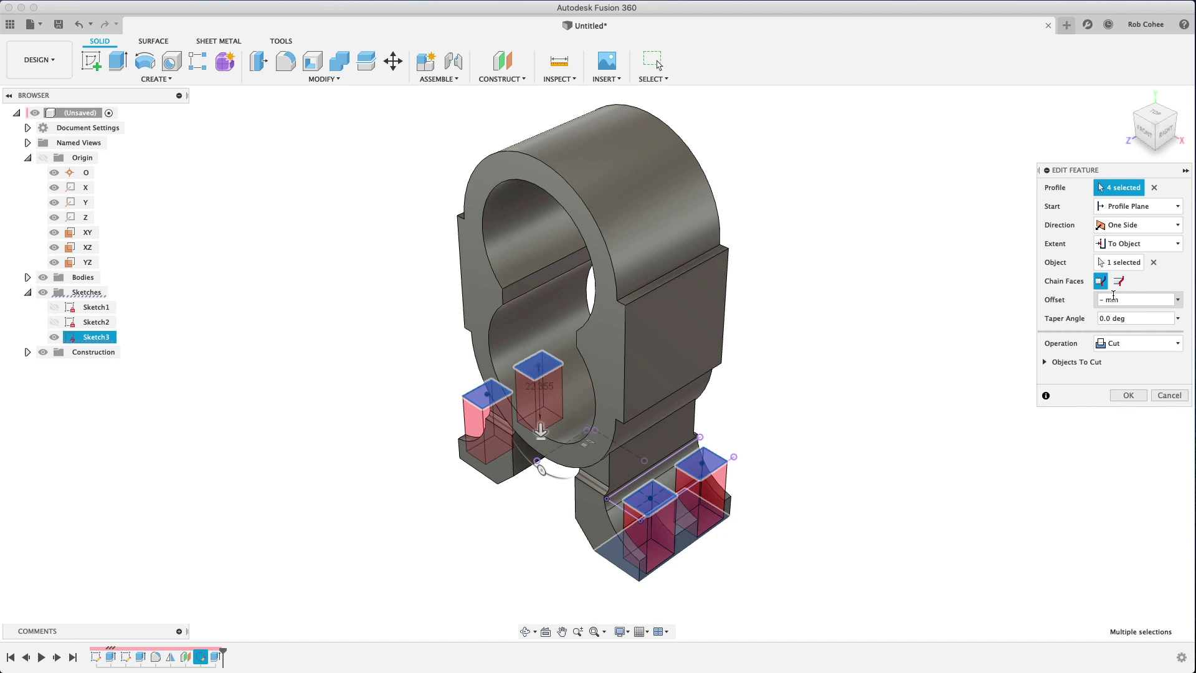
pyautogui.press('Return')
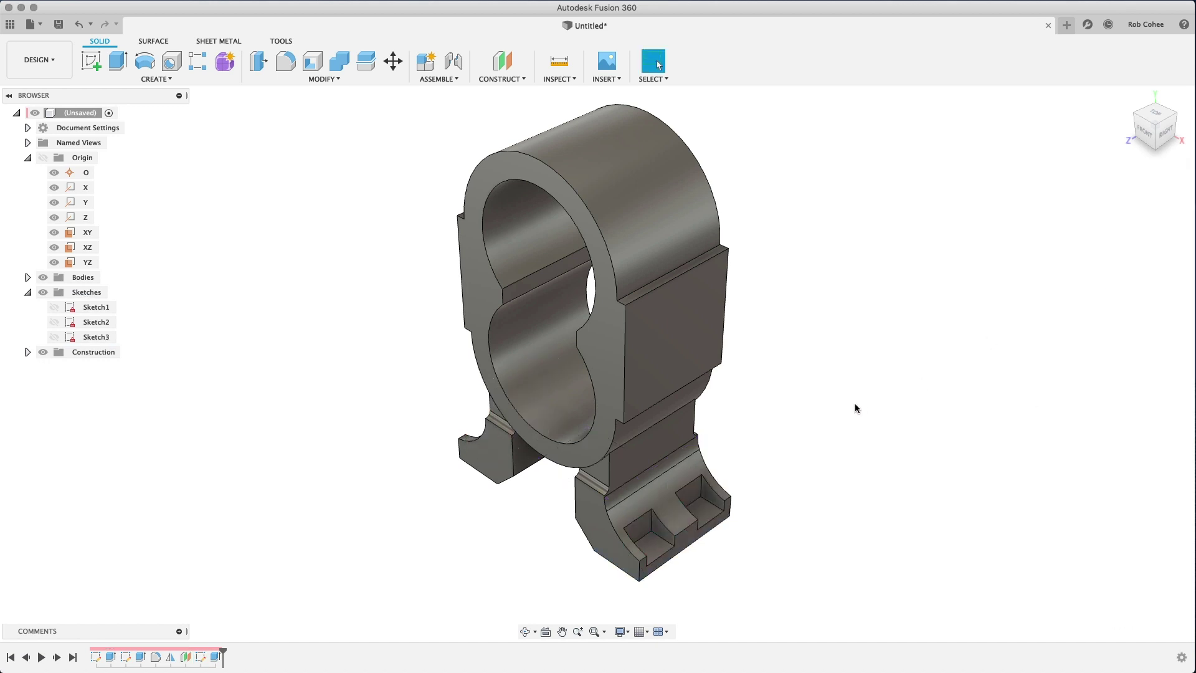
# Show Sketch3 and place holes at the four pocket centre points.
pyautogui.moveTo(849, 409); pyautogui.dragTo(844, 415, button='middle')
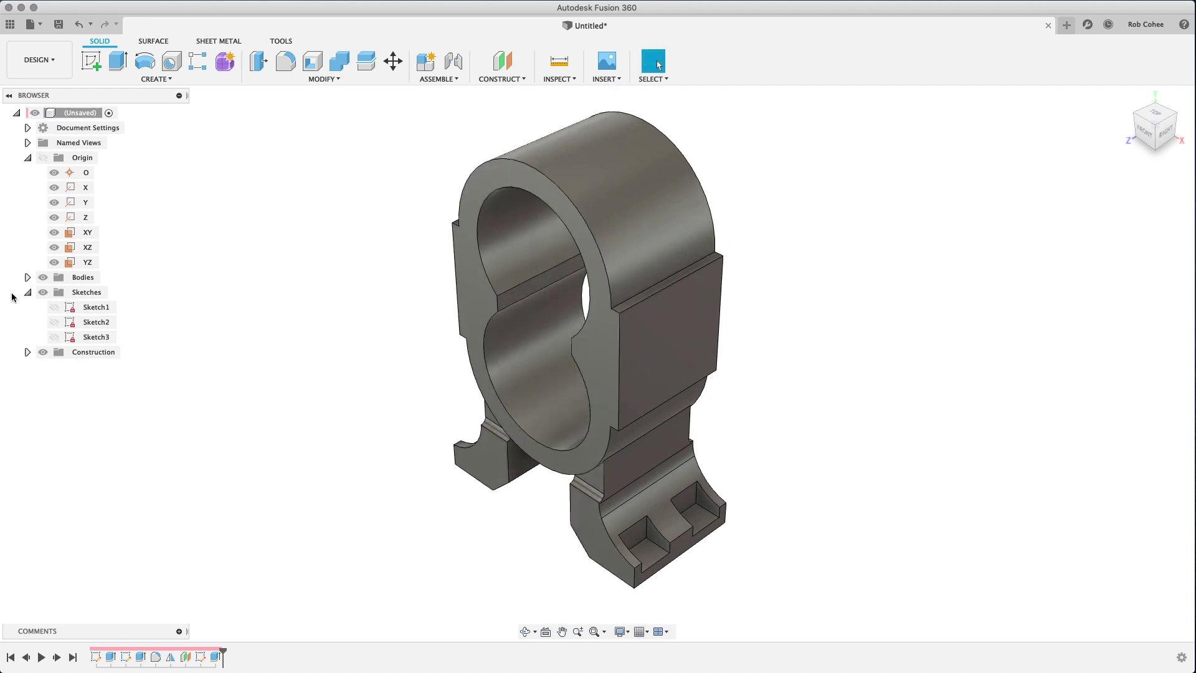
pyautogui.click(54, 336)
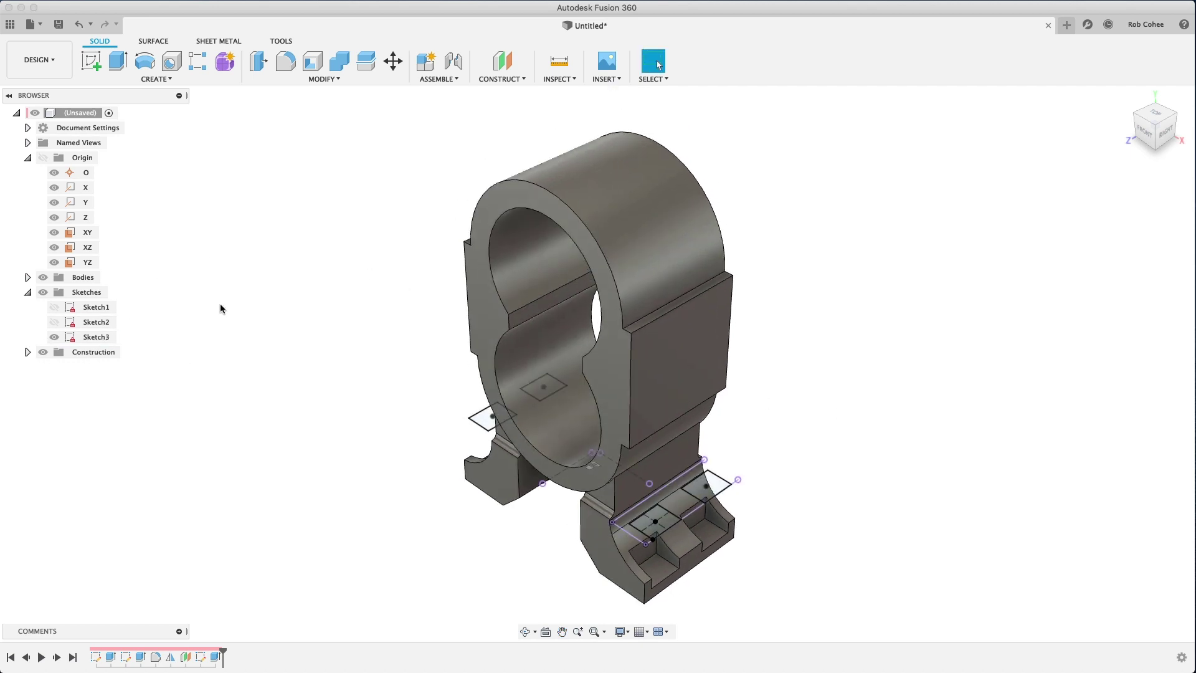
pyautogui.click(169, 57)
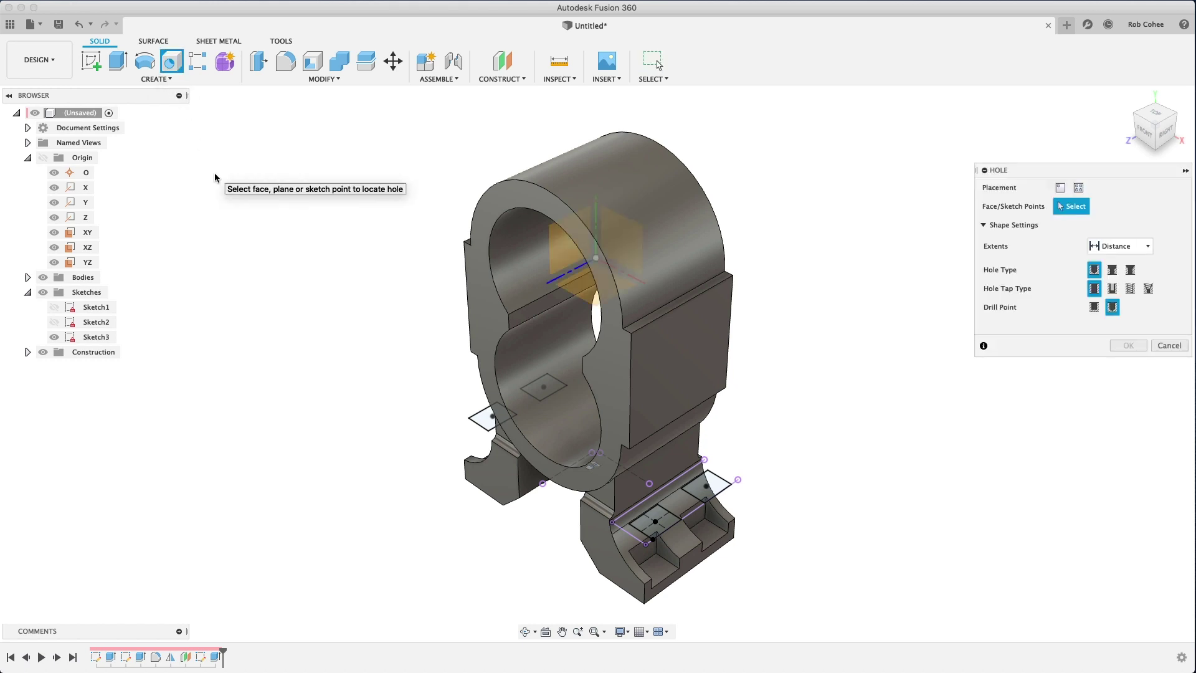
pyautogui.click(655, 521)
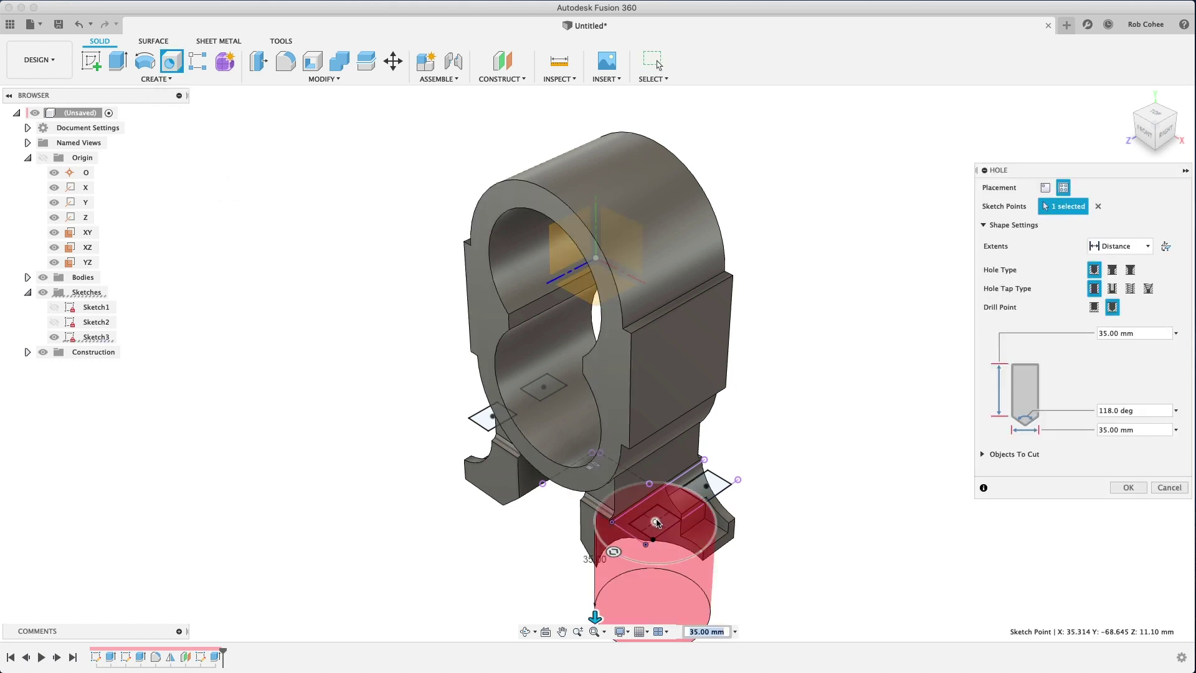
pyautogui.click(706, 486)
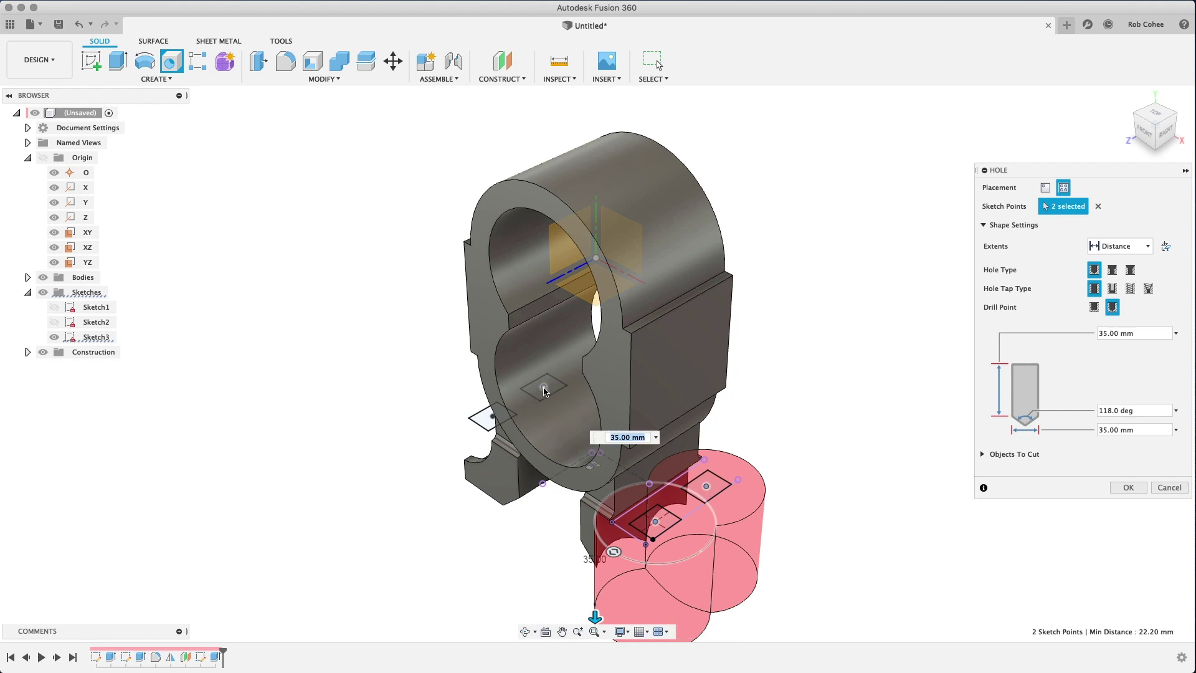
pyautogui.click(544, 387)
pyautogui.click(492, 416)
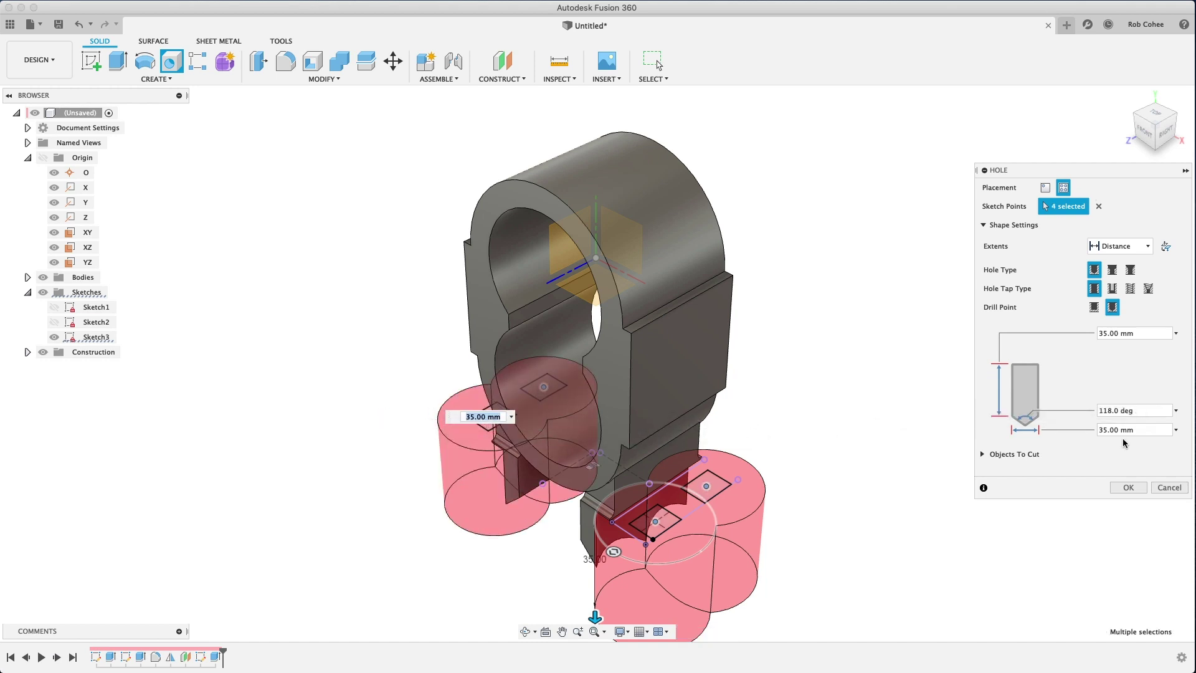
# Make the holes 6 mm diameter running through all, then hide Sketch3.
pyautogui.click(1143, 427)
pyautogui.write('6')
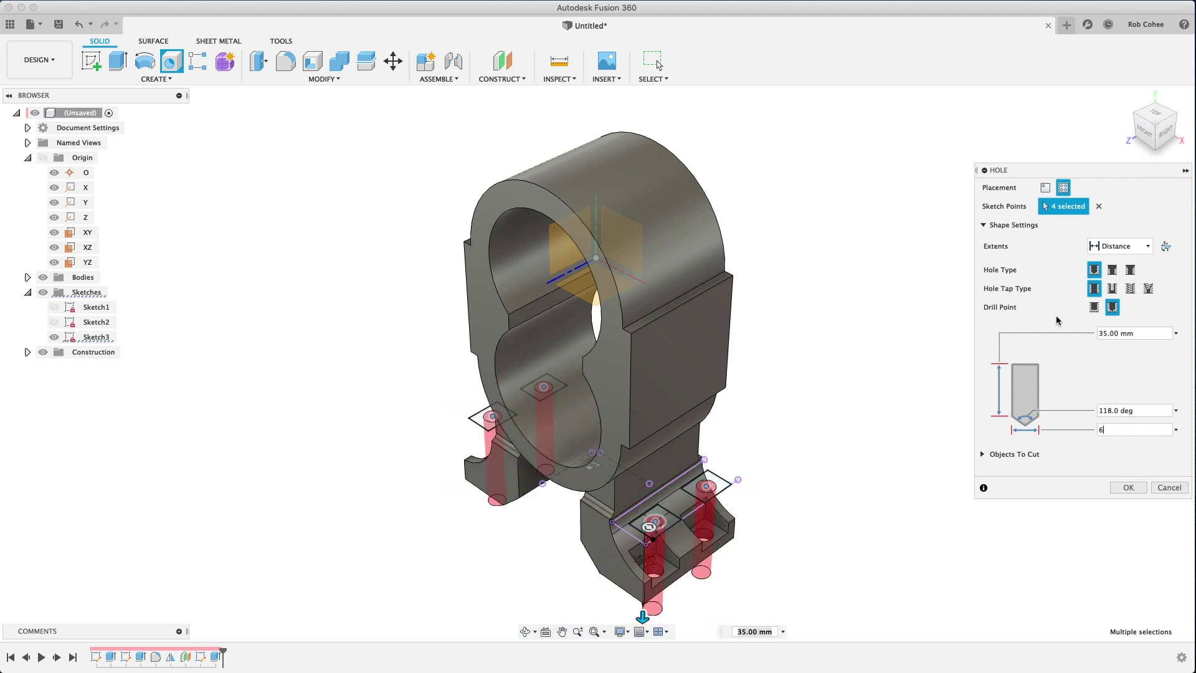
pyautogui.click(1145, 247)
pyautogui.click(1107, 288)
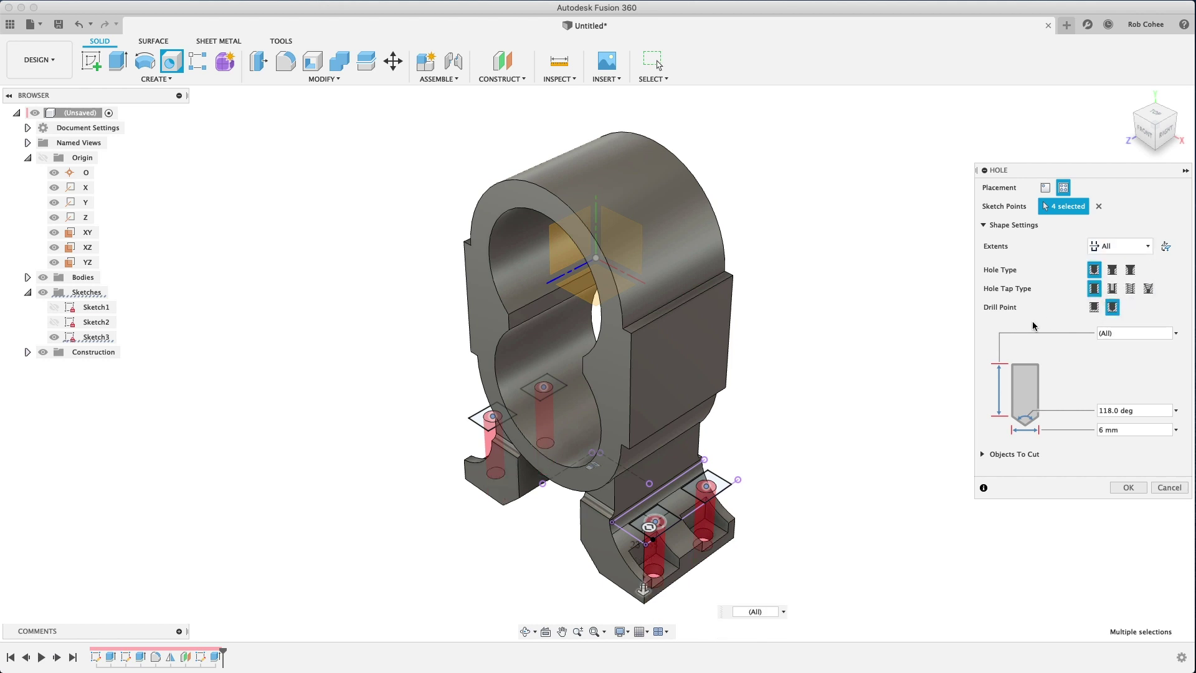
pyautogui.click(1128, 487)
pyautogui.moveTo(932, 397); pyautogui.dragTo(900, 337, button='middle')
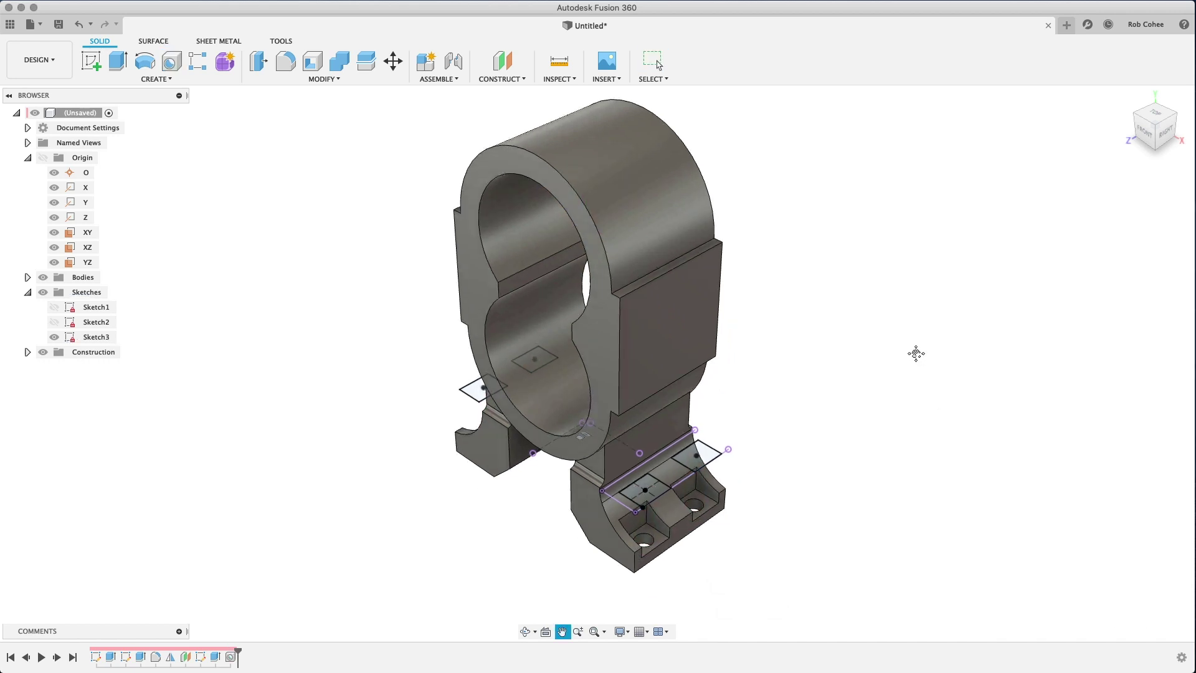
pyautogui.click(54, 337)
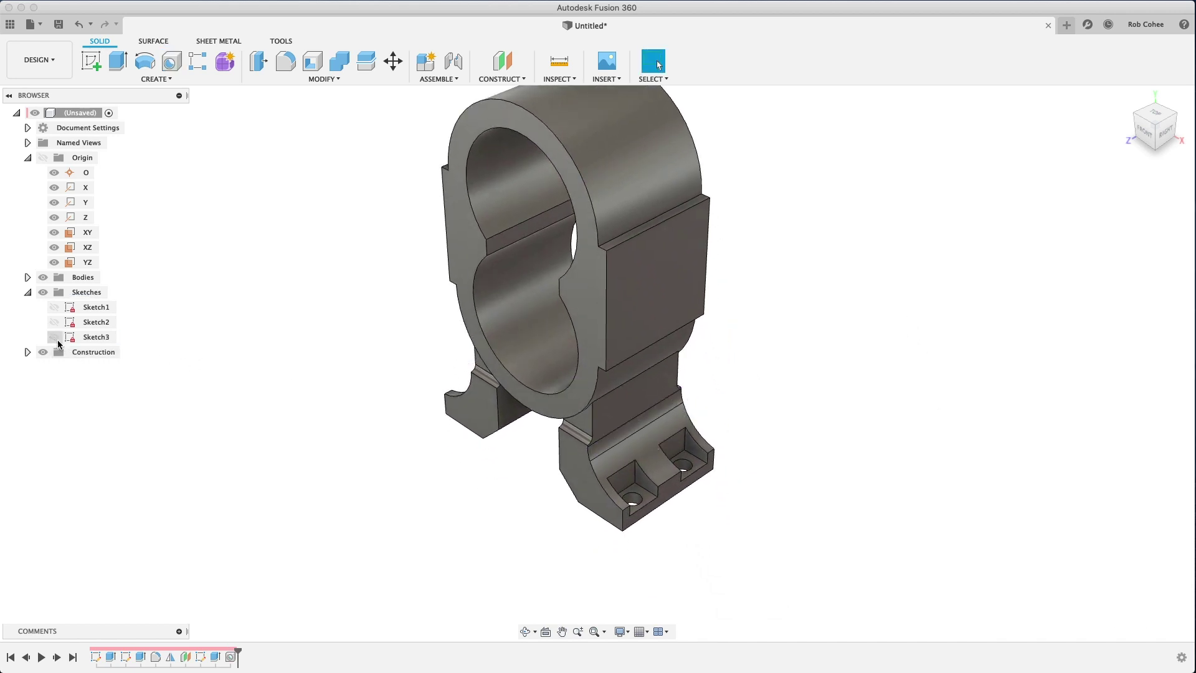